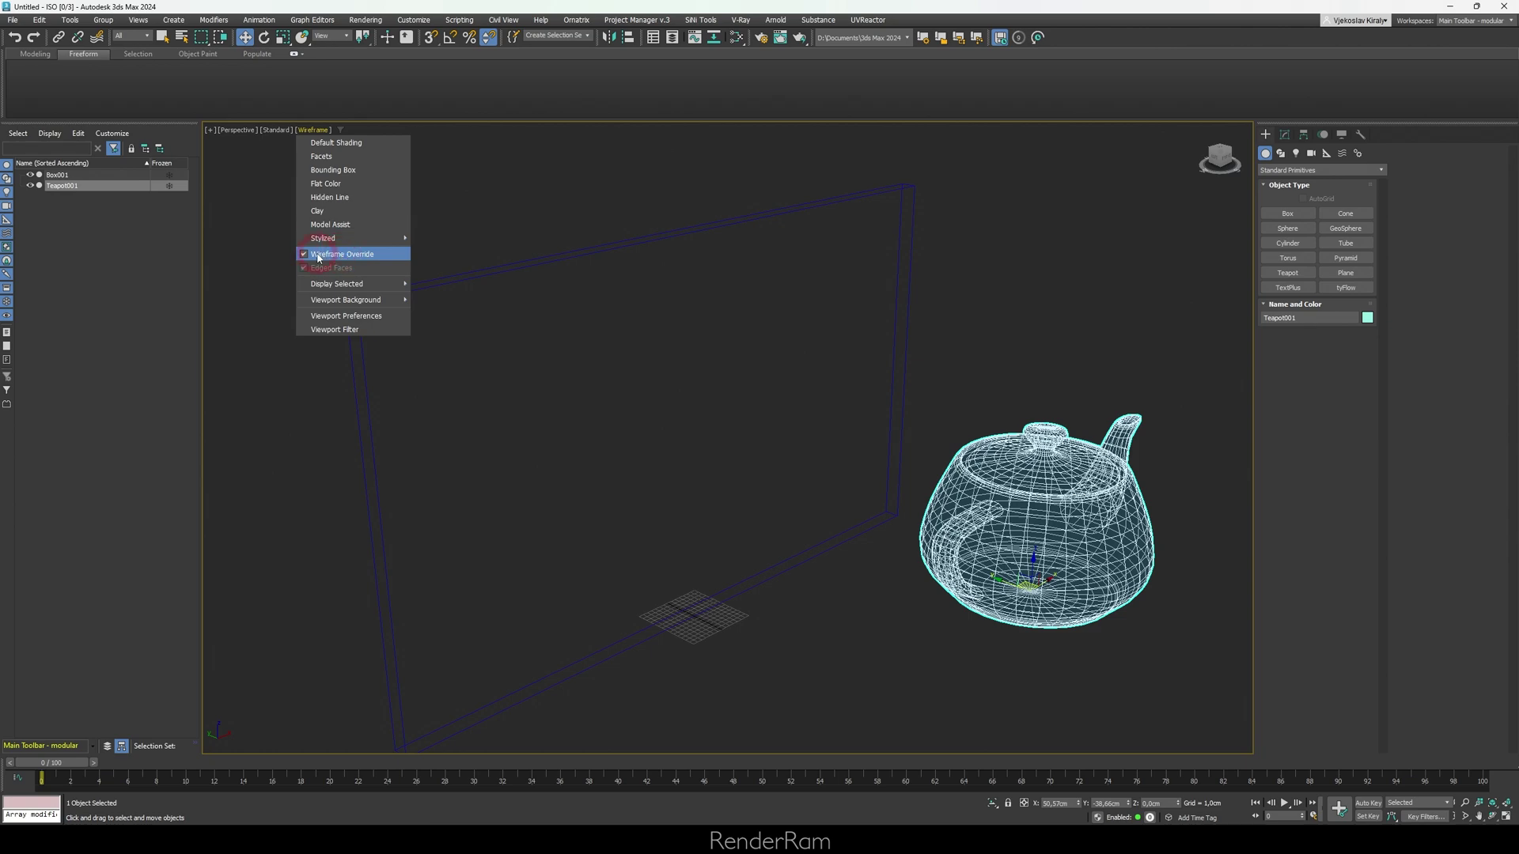
# - Turn off Wireframe Override and orbit around the teapot and panel
pyautogui.click(336, 255)
pyautogui.keyDown('alt'); pyautogui.moveTo(1015, 532); pyautogui.dragTo(980, 526, button='middle'); pyautogui.keyUp('alt')
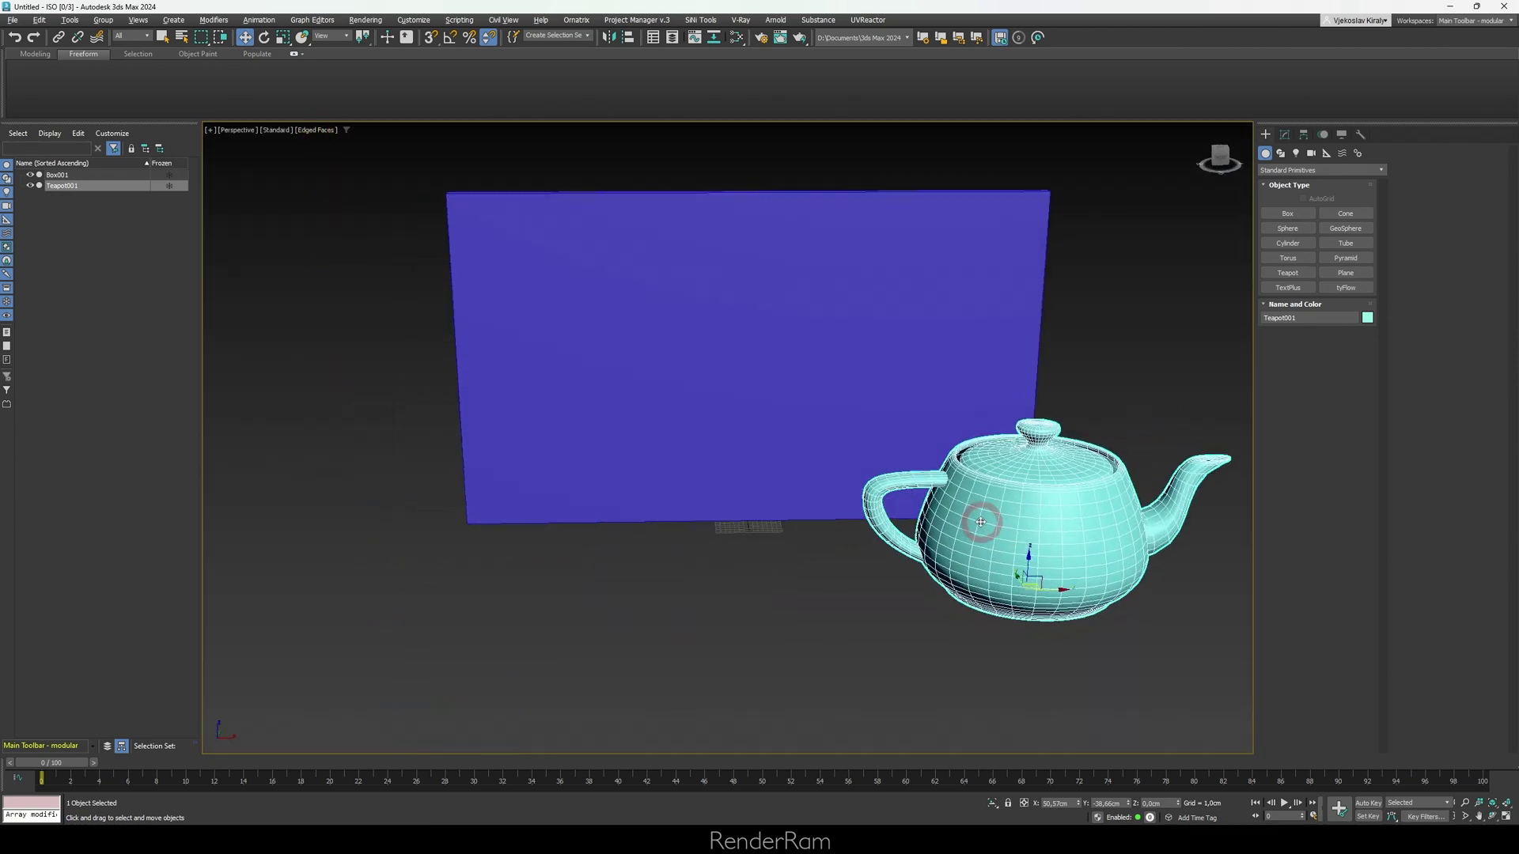
pyautogui.scroll(5, 981, 526)
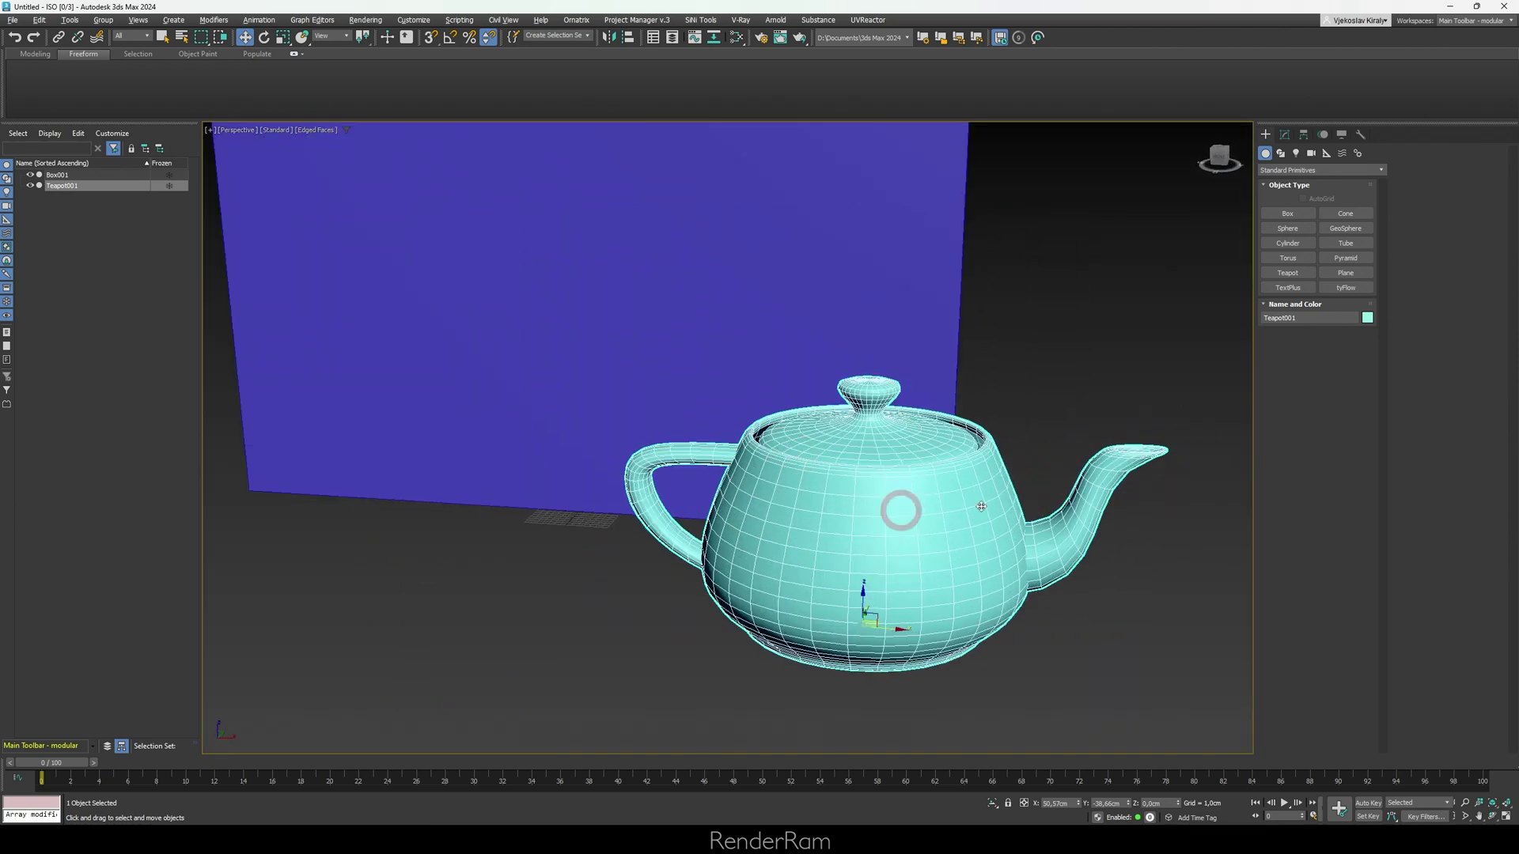
pyautogui.keyDown('alt'); pyautogui.moveTo(832, 506); pyautogui.dragTo(915, 534, button='middle'); pyautogui.keyUp('alt')
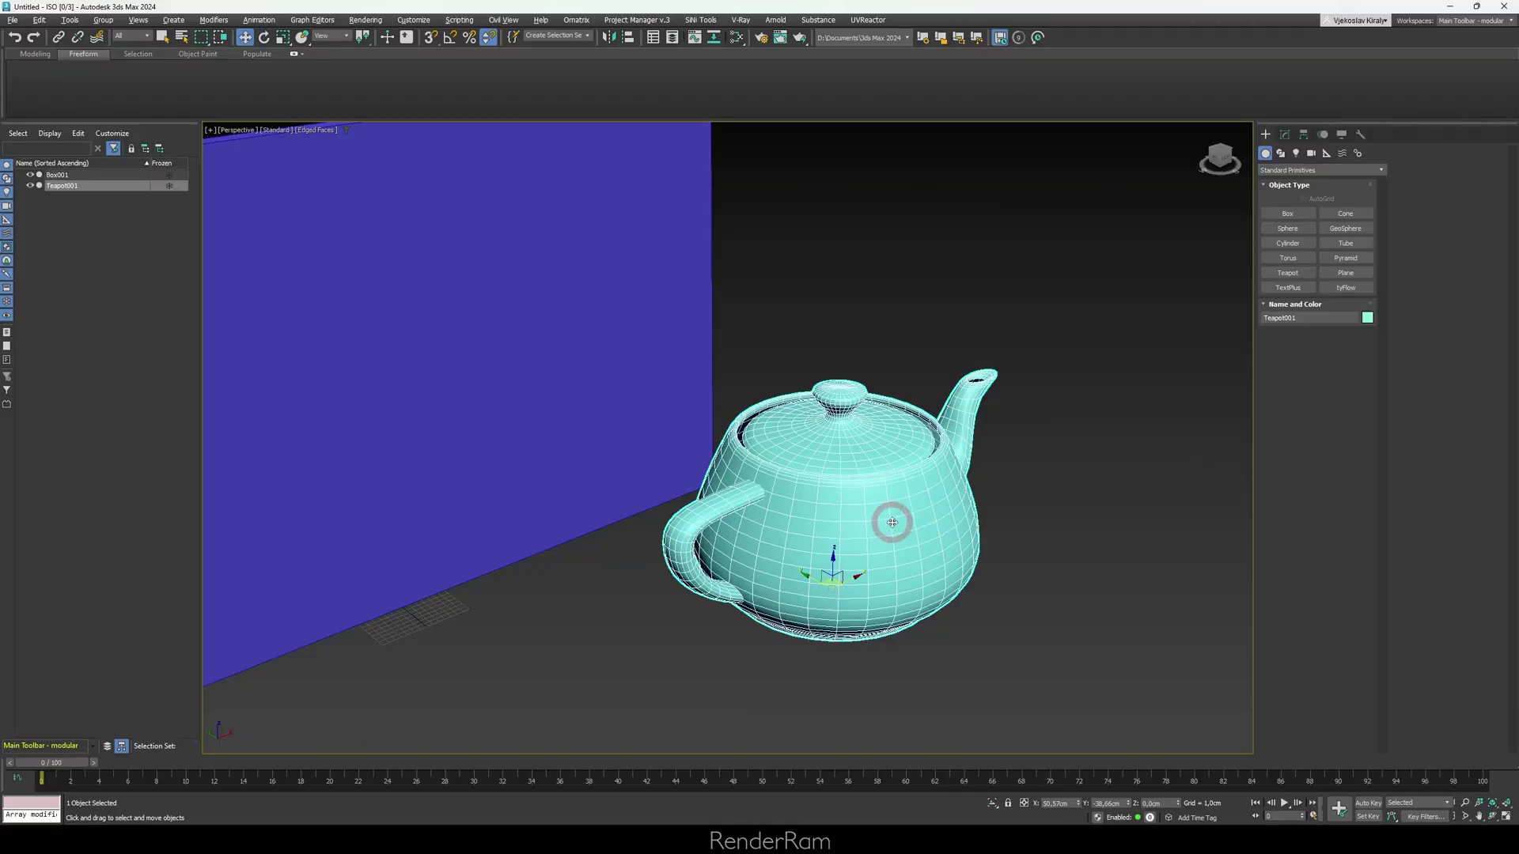
# - Toggle the viewport between wireframe and shaded display with F3
pyautogui.press('F3')
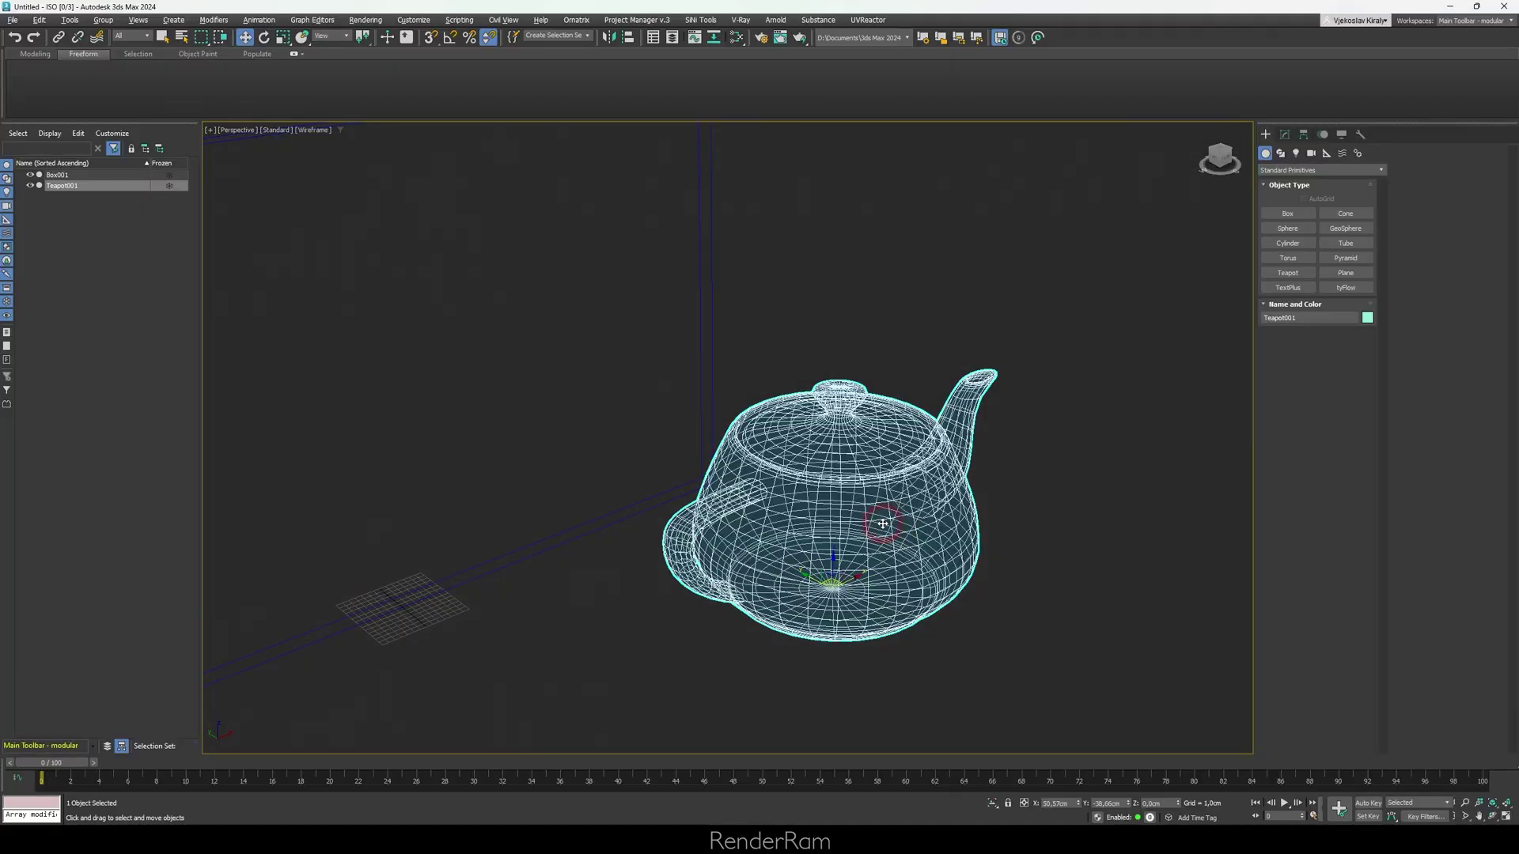
pyautogui.press('F3')
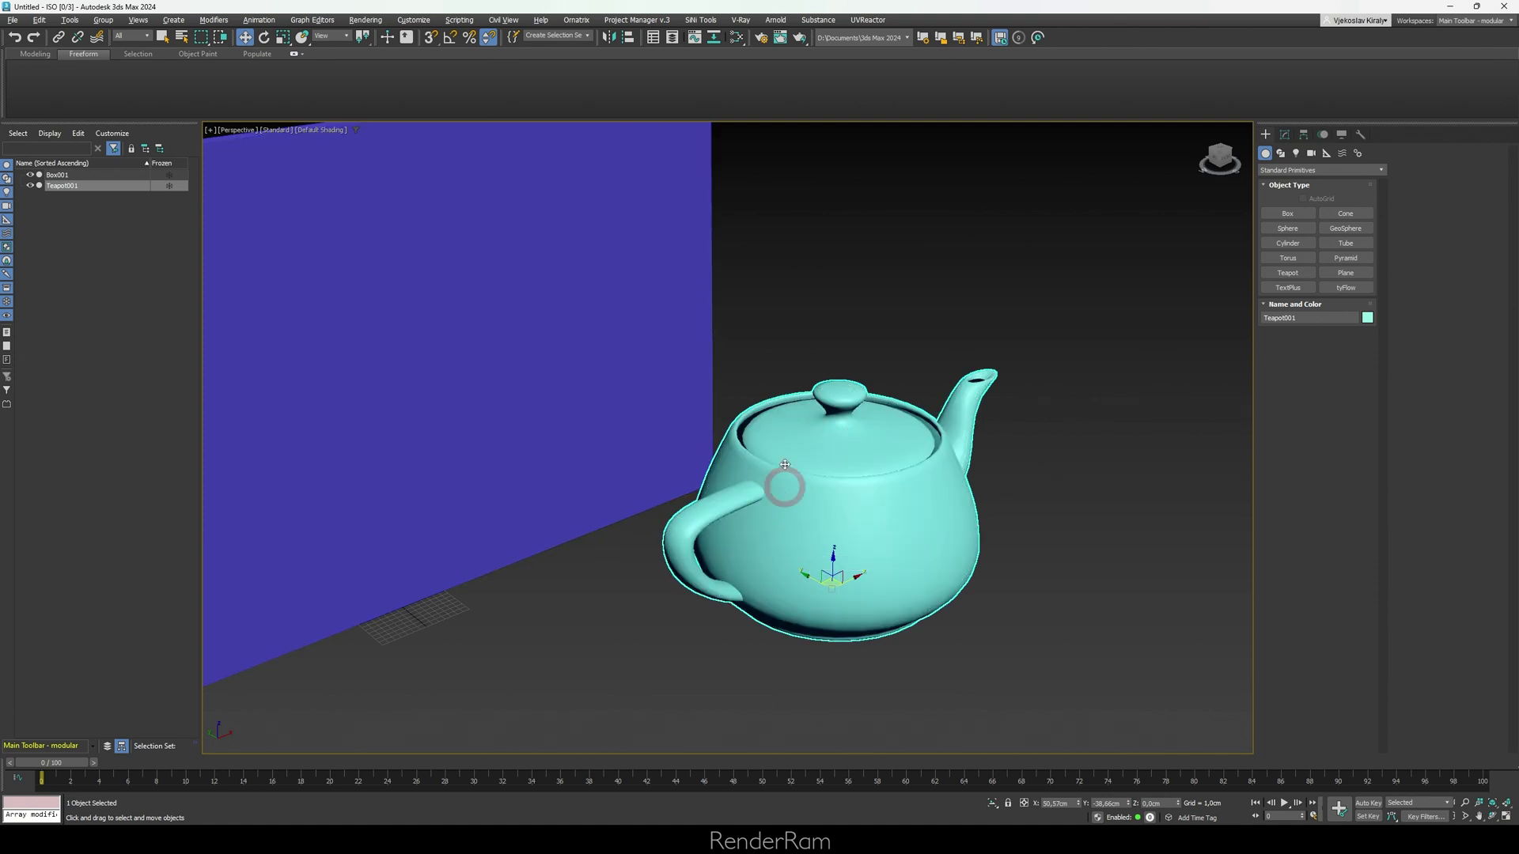
pyautogui.scroll(-5, 1023, 484)
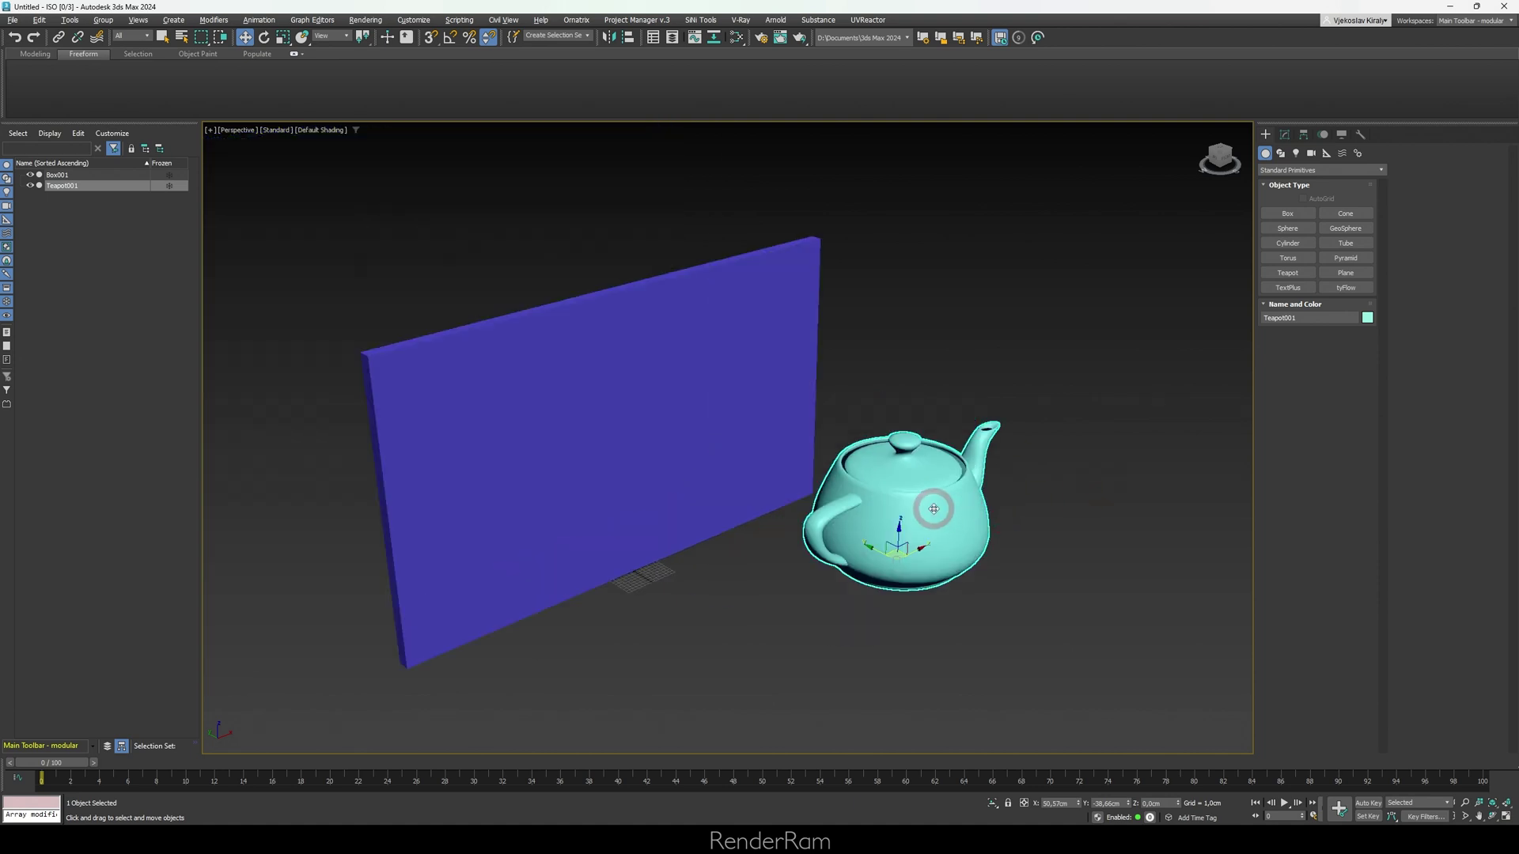
pyautogui.press('F3')
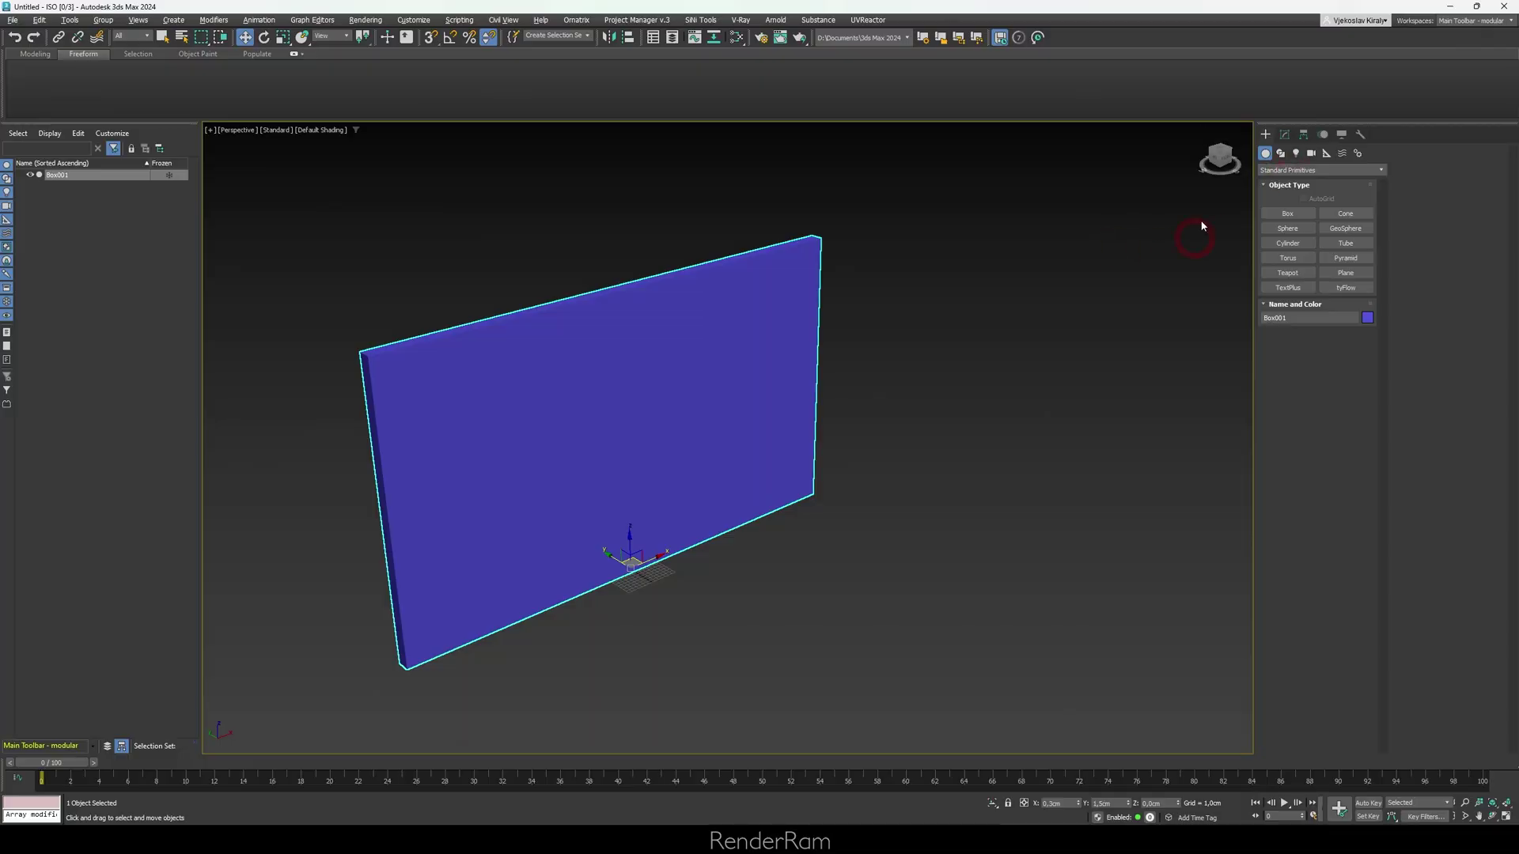
# - Show Box001's Modify parameters, switch to four viewports, and zoom extents on the box
pyautogui.click(1284, 136)
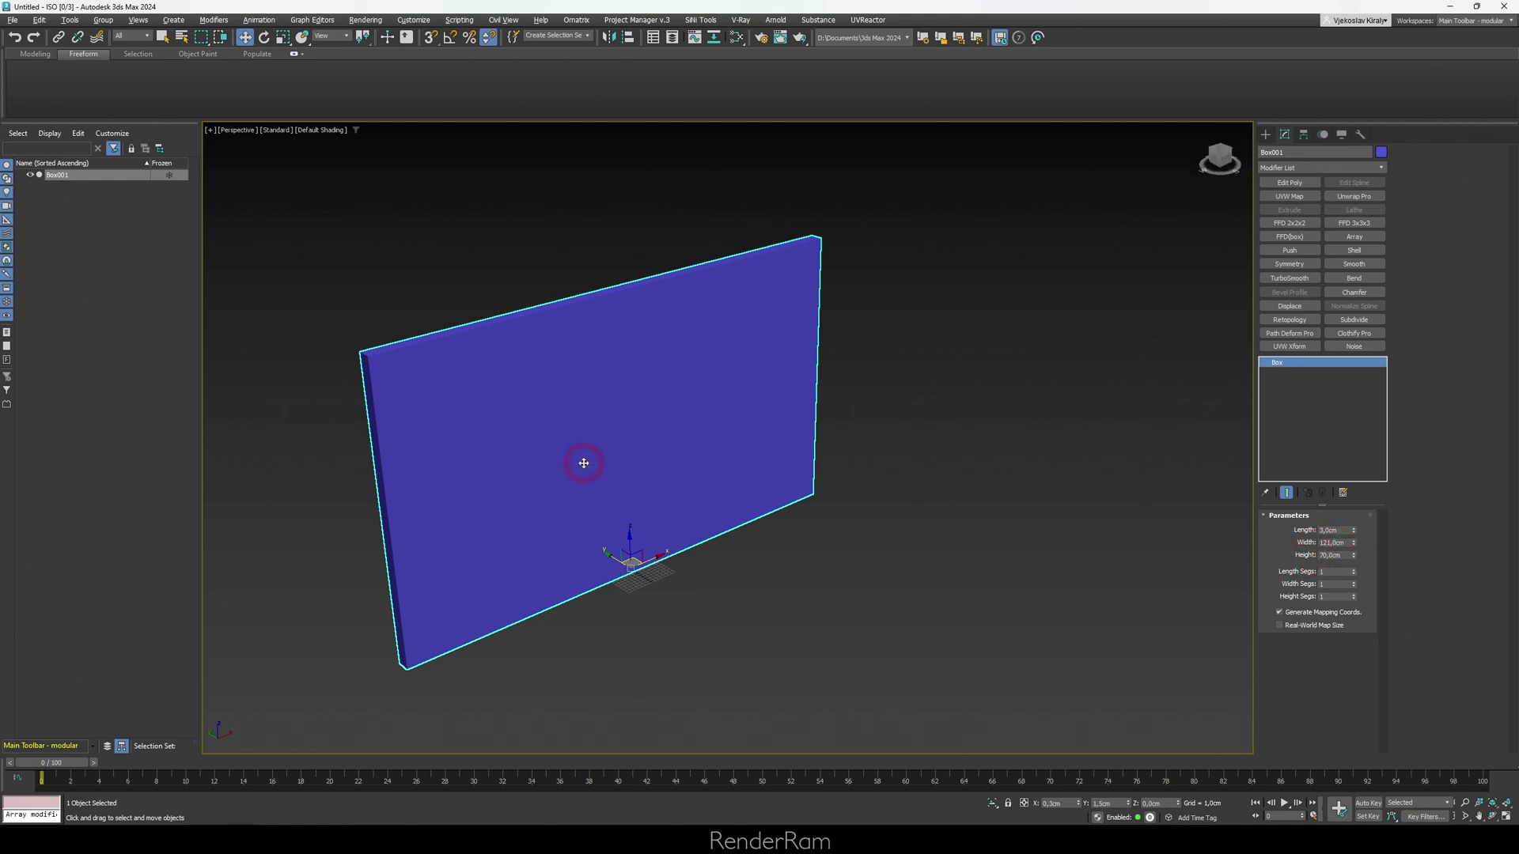
pyautogui.hotkey('alt', 'w')
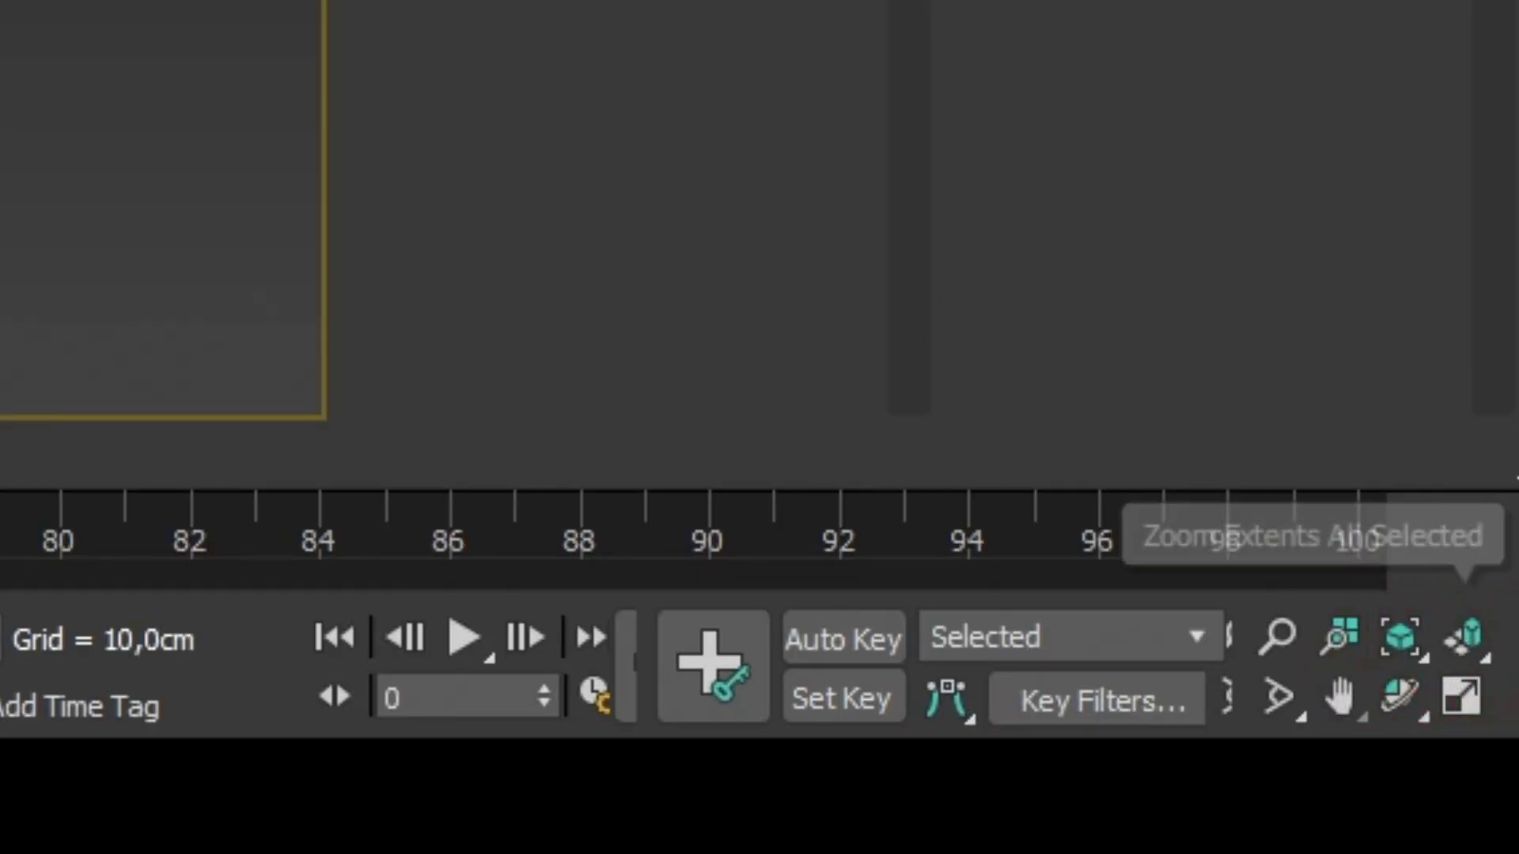
pyautogui.click(1471, 640)
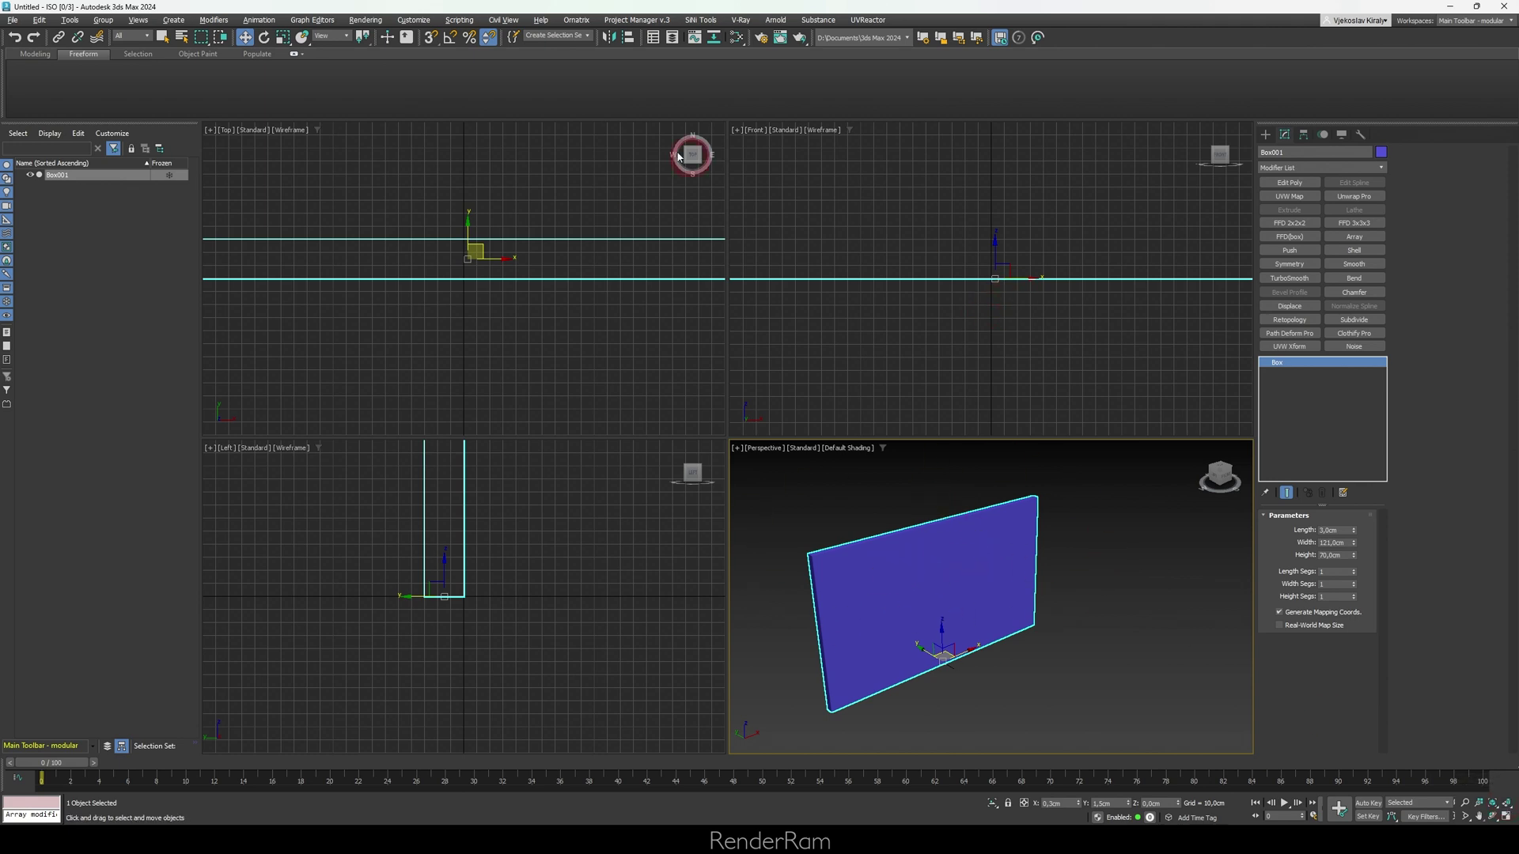
# - Maximize the Perspective viewport with Edged Faces on, then pan and orbit to view from above
pyautogui.click(1507, 809)
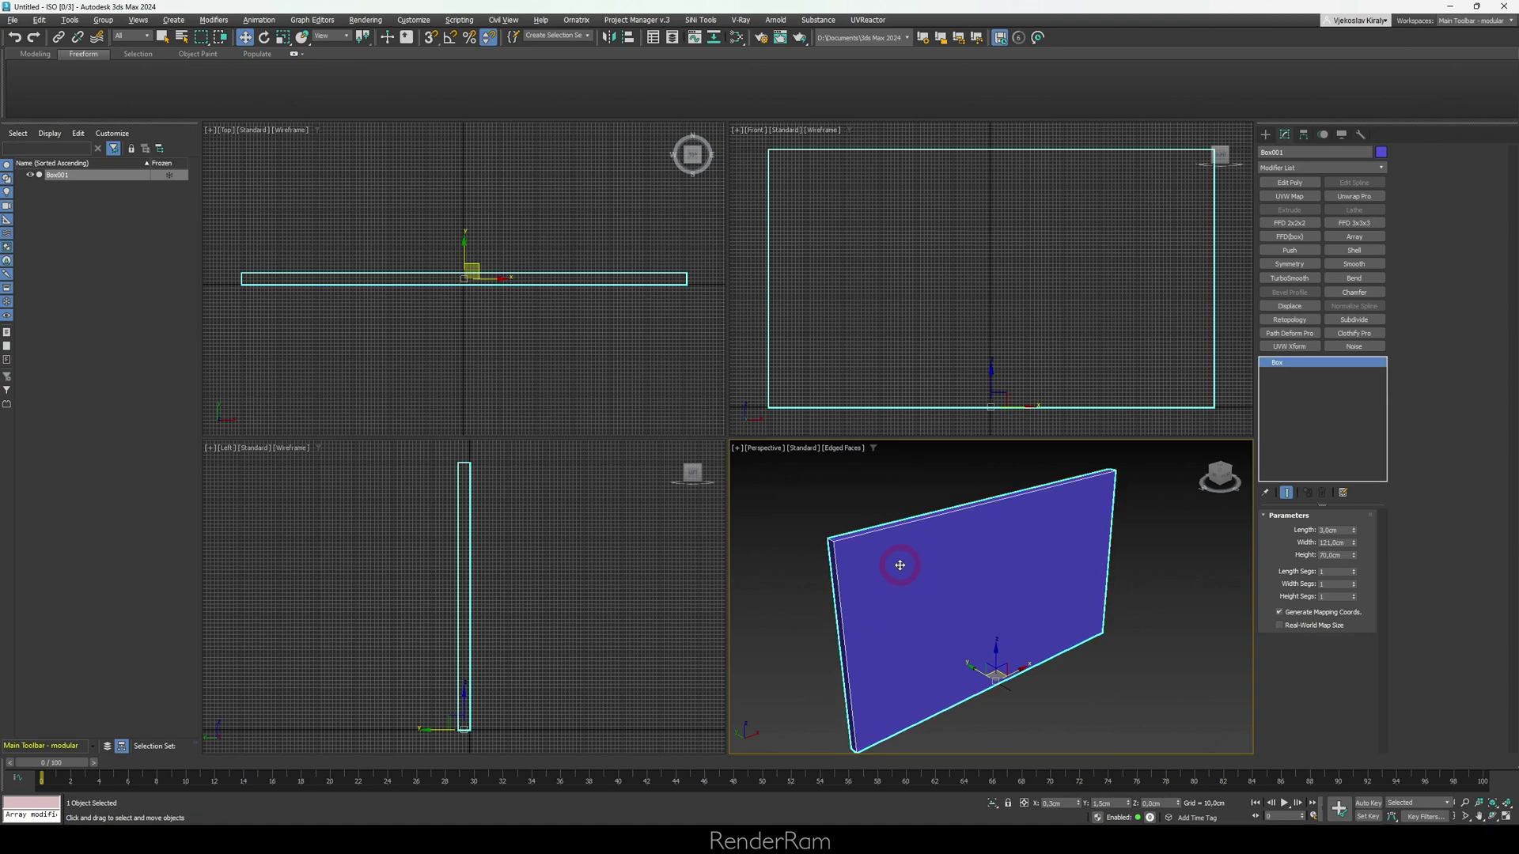
pyautogui.press('F4')
pyautogui.hotkey('alt', 'w')
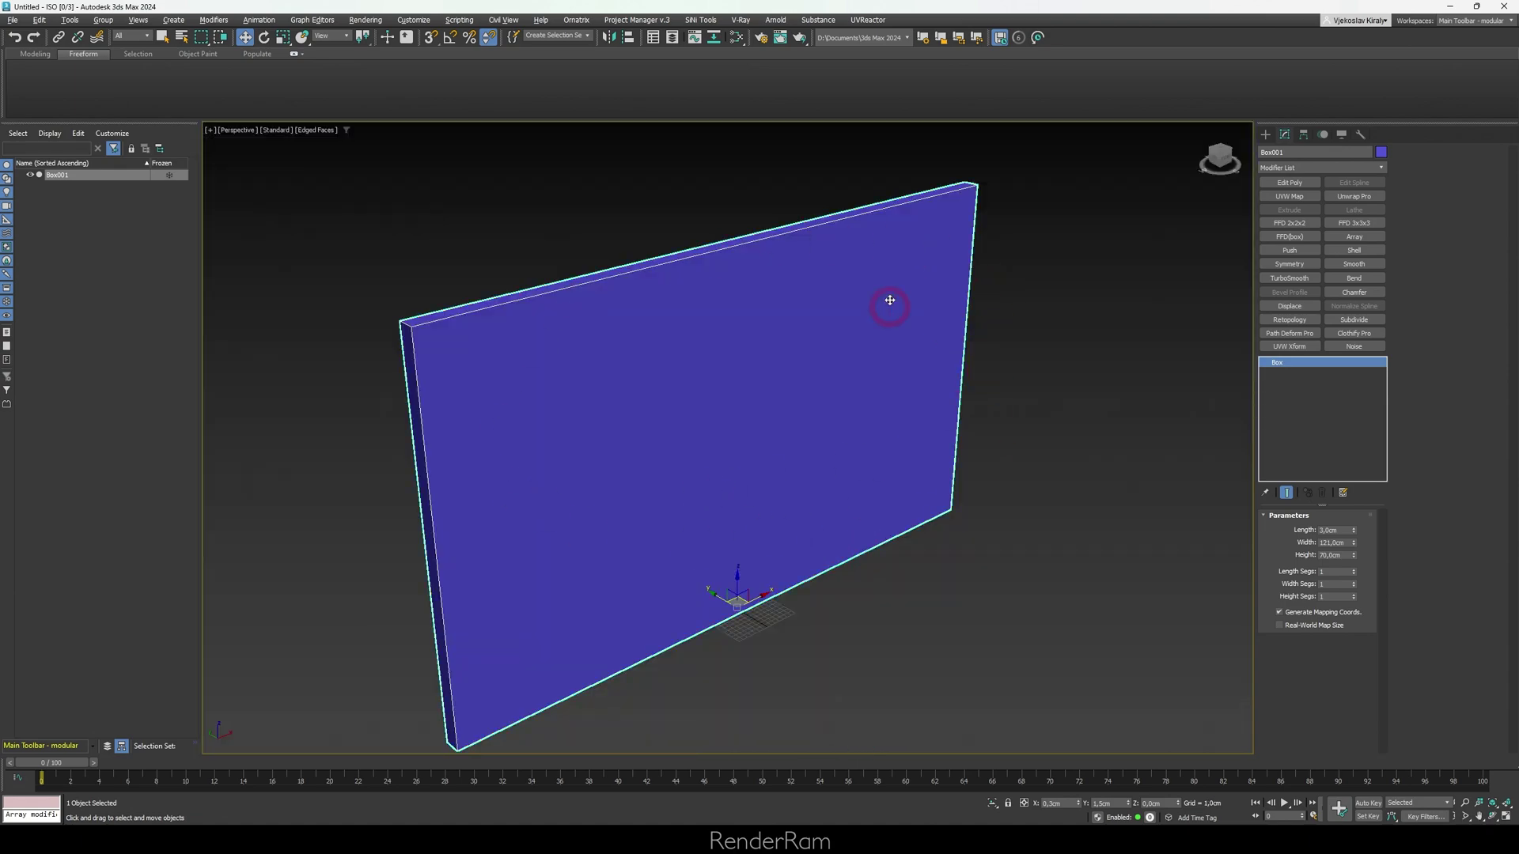
pyautogui.moveTo(517, 342); pyautogui.dragTo(455, 477, button='middle')
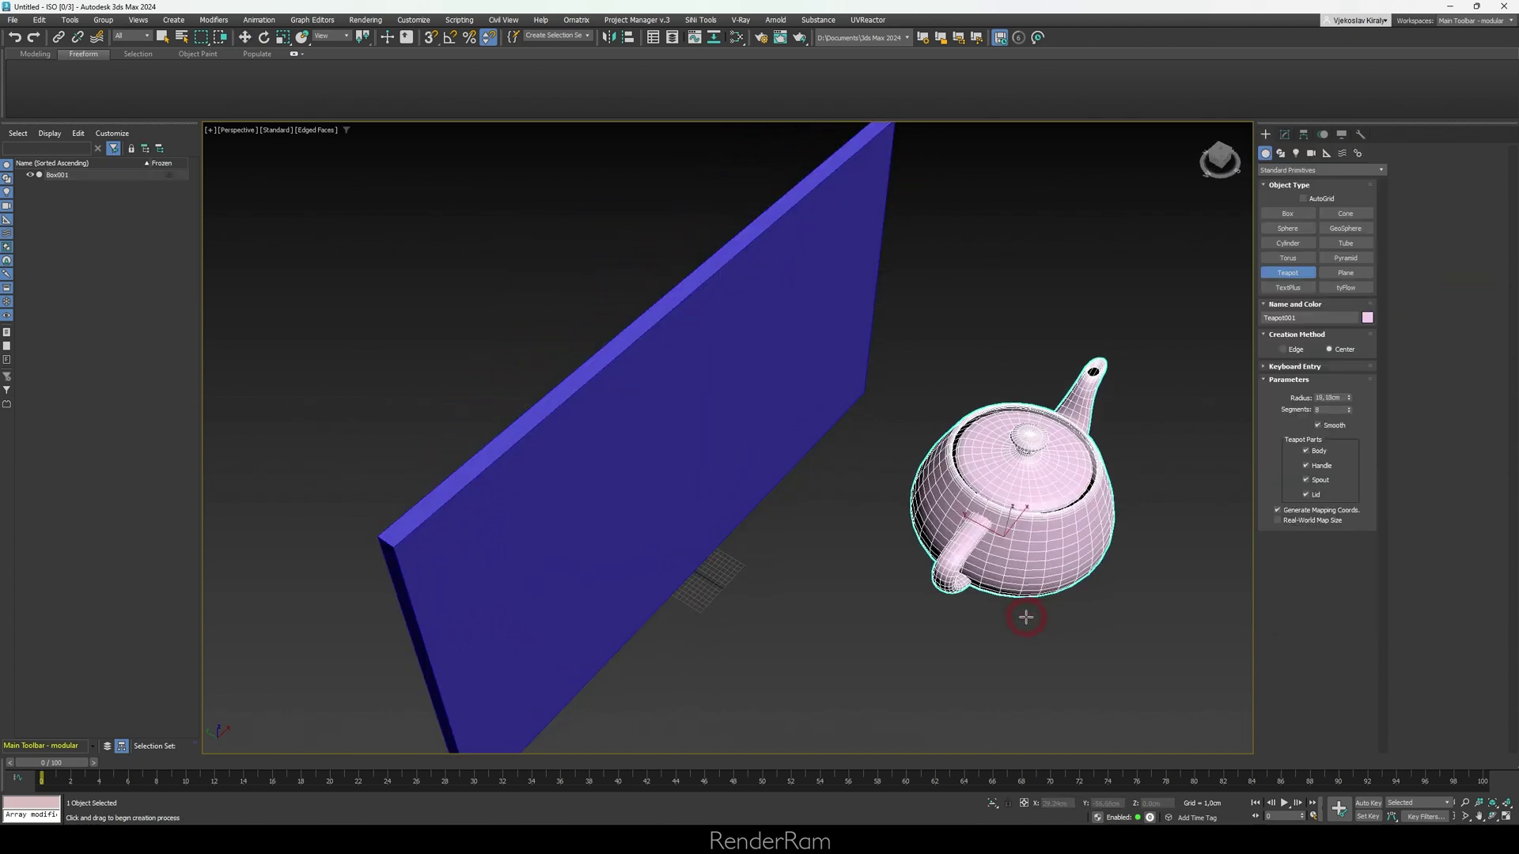
pyautogui.scroll(10, 1034, 610)
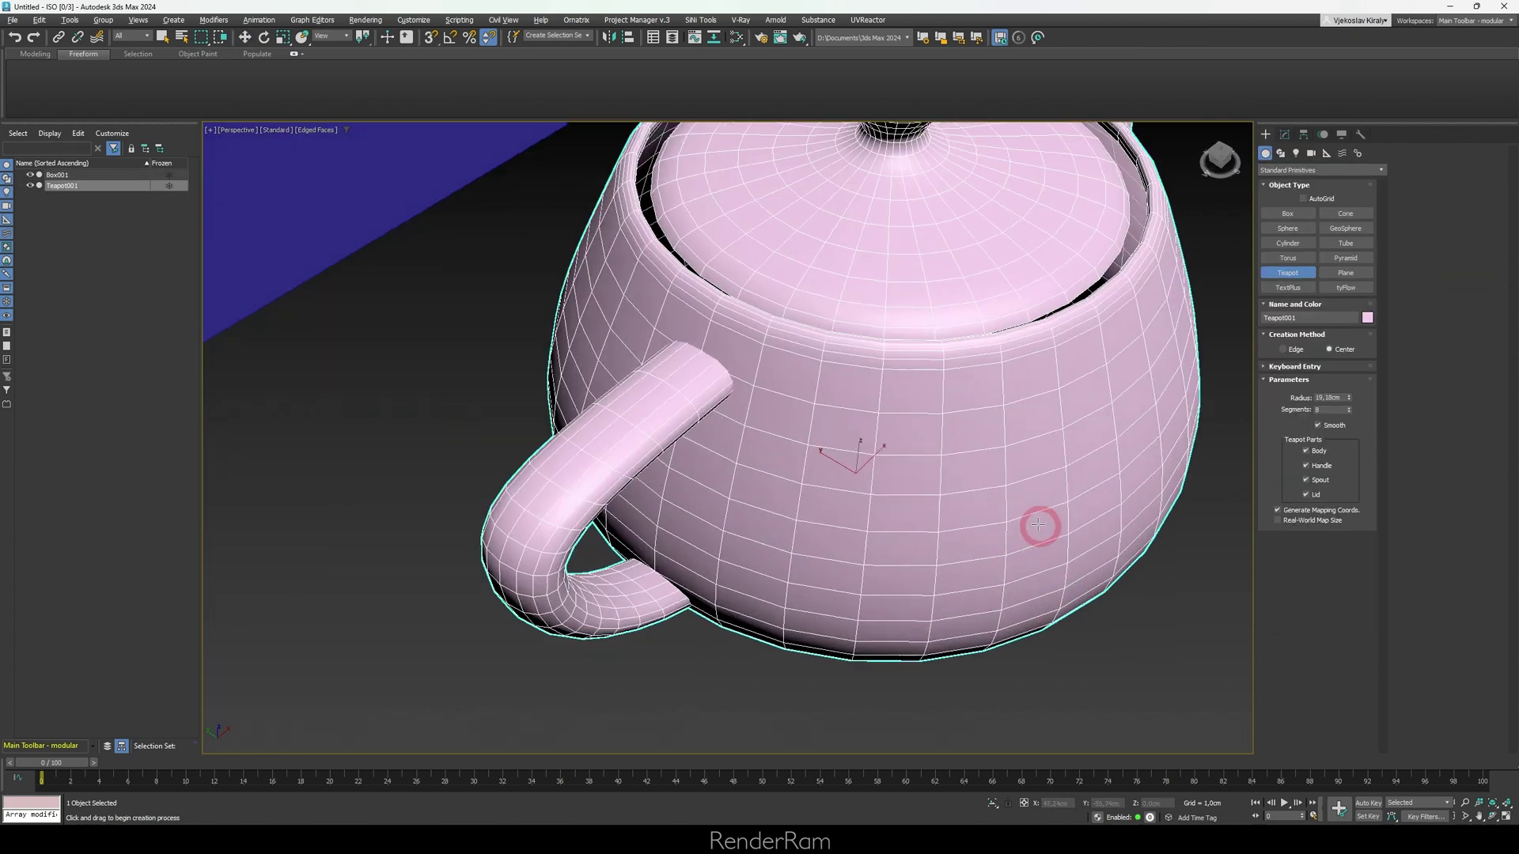
pyautogui.keyDown('alt'); pyautogui.moveTo(1021, 506); pyautogui.dragTo(956, 460, button='middle'); pyautogui.keyUp('alt')
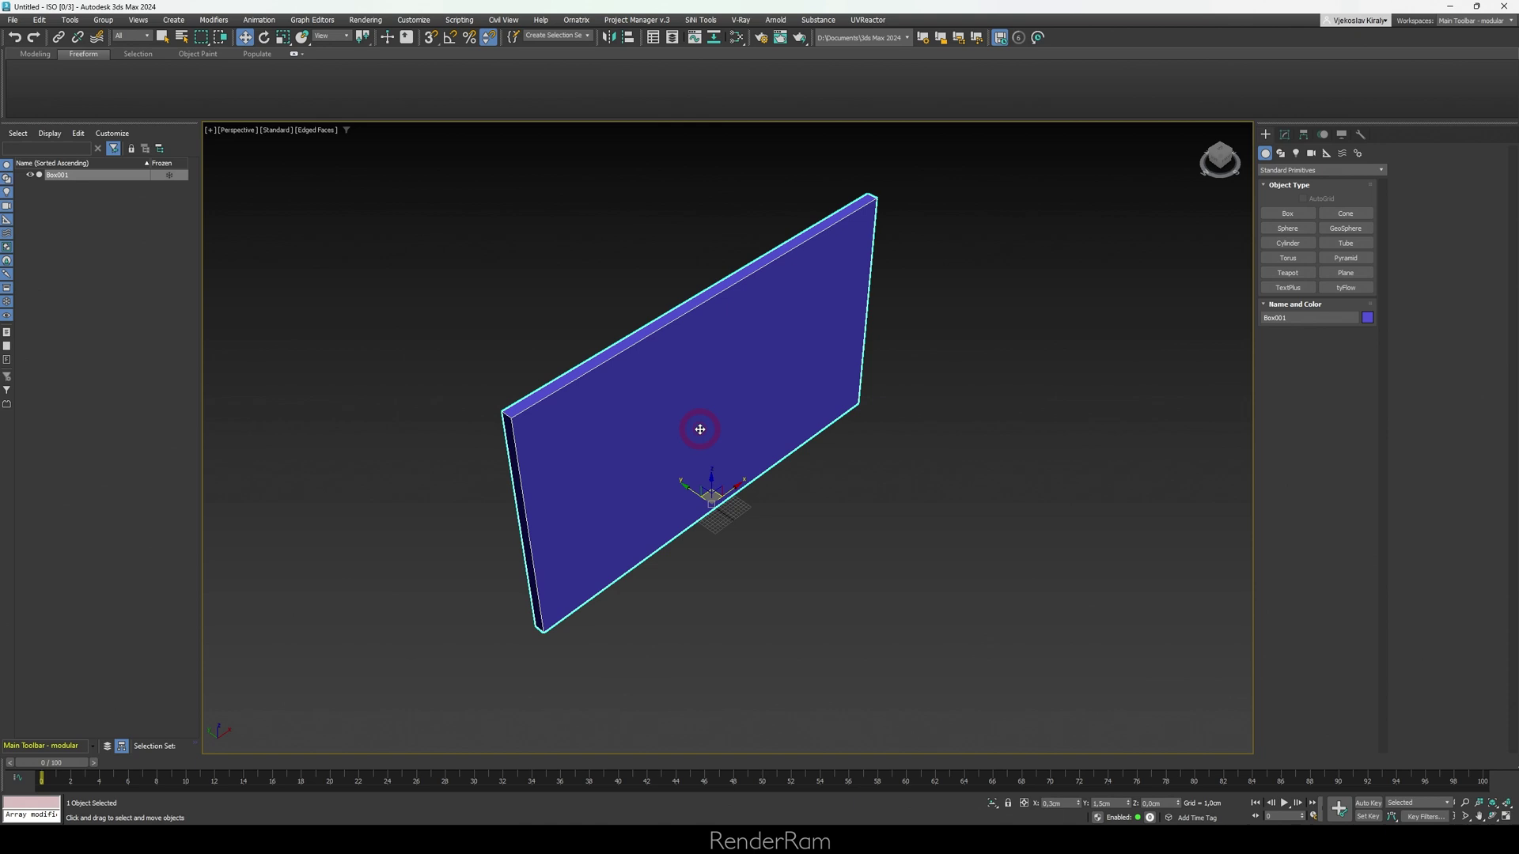
# - Convert Box001 to Editable Poly from its right-click Convert To menu and show its Modify settings
pyautogui.keyDown('alt'); pyautogui.moveTo(695, 427); pyautogui.dragTo(750, 412, button='middle'); pyautogui.keyUp('alt')
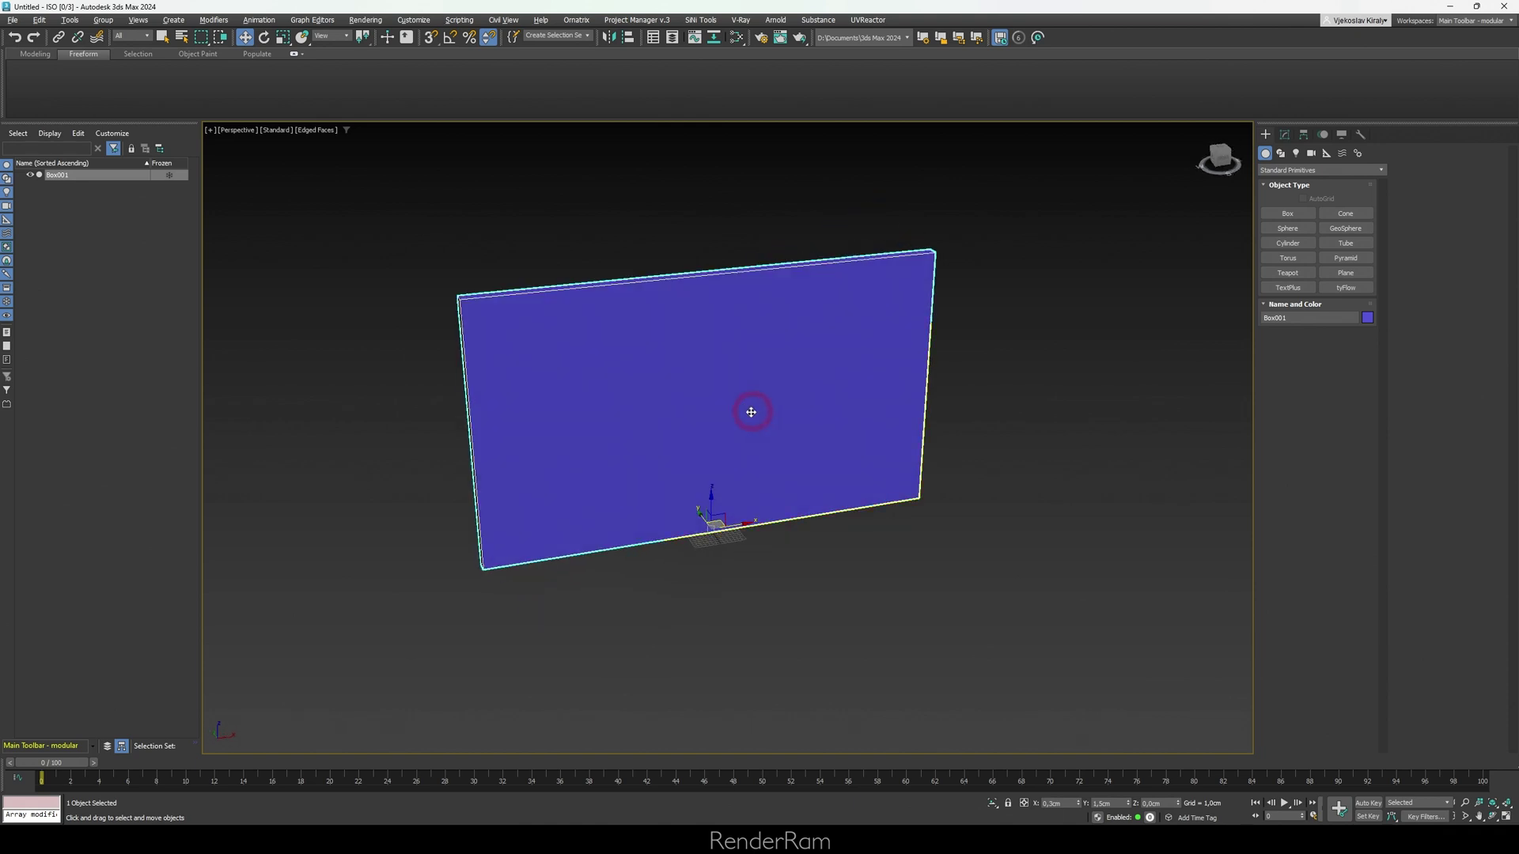
pyautogui.rightClick(681, 407)
pyautogui.click(694, 554)
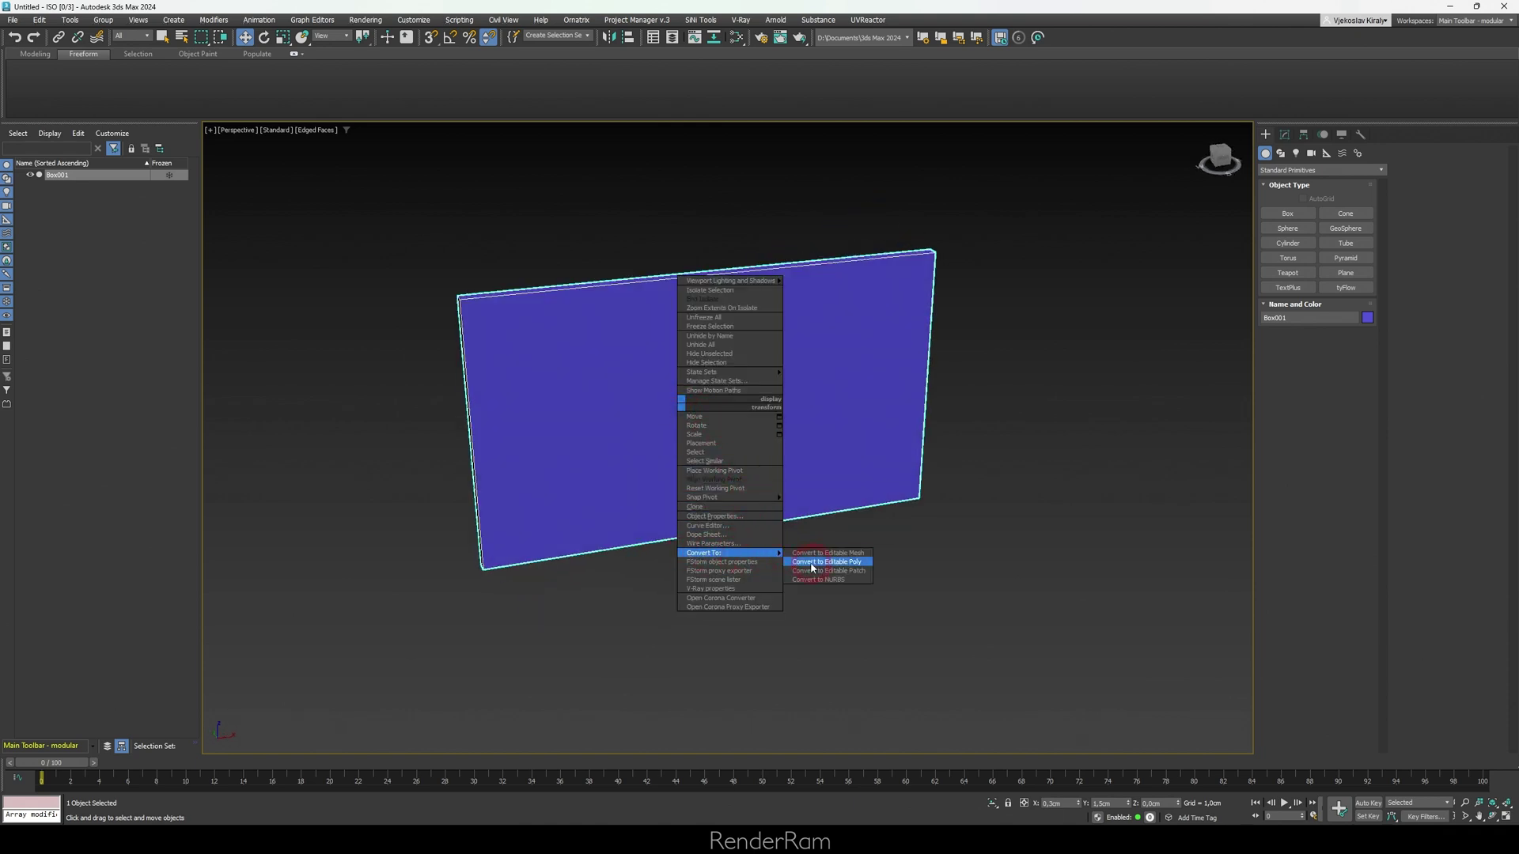
pyautogui.click(860, 564)
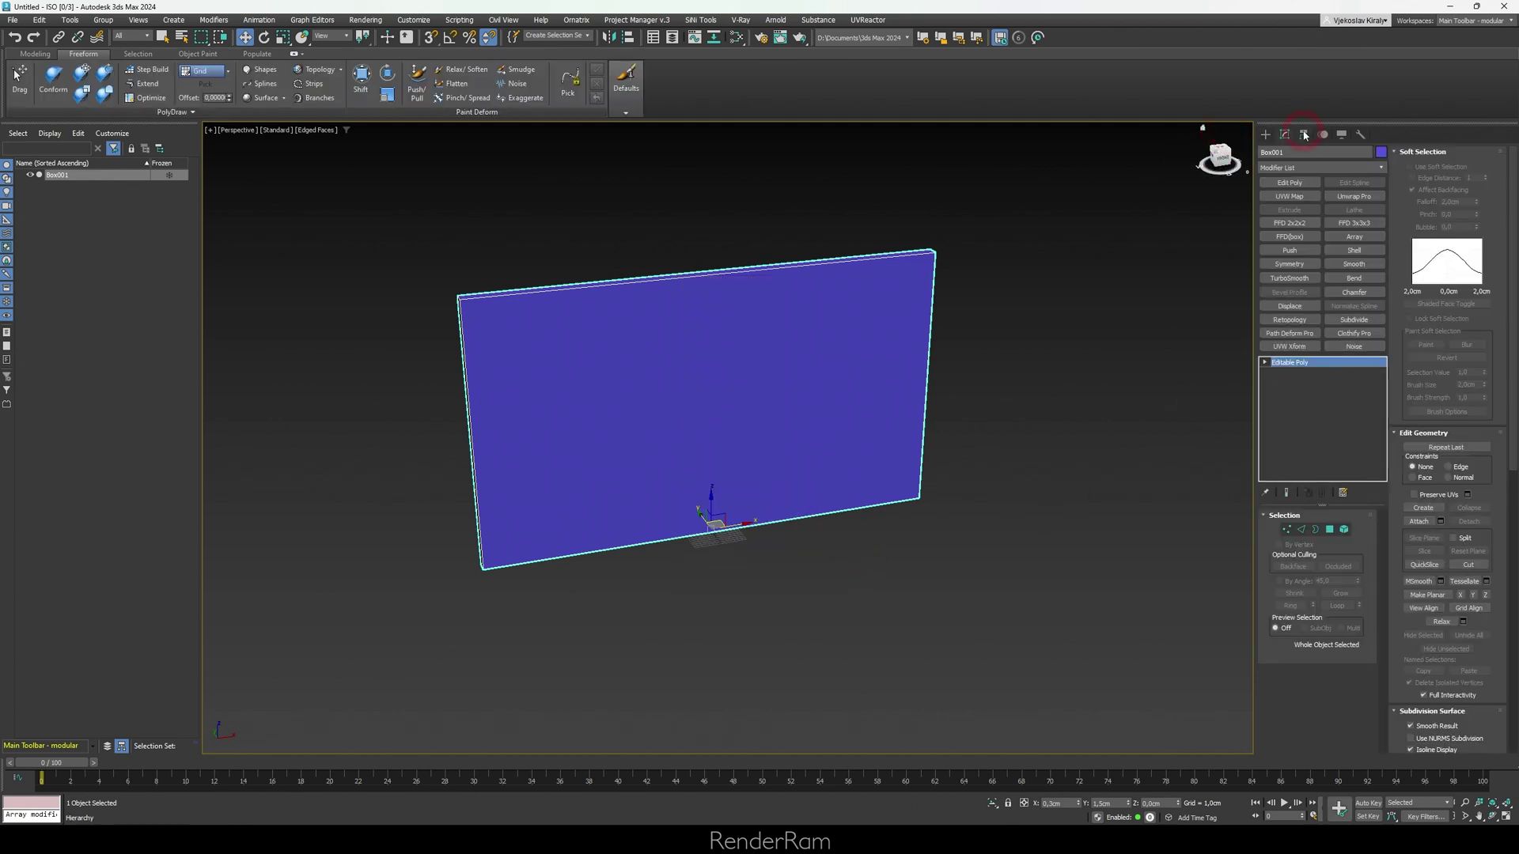
pyautogui.click(1266, 134)
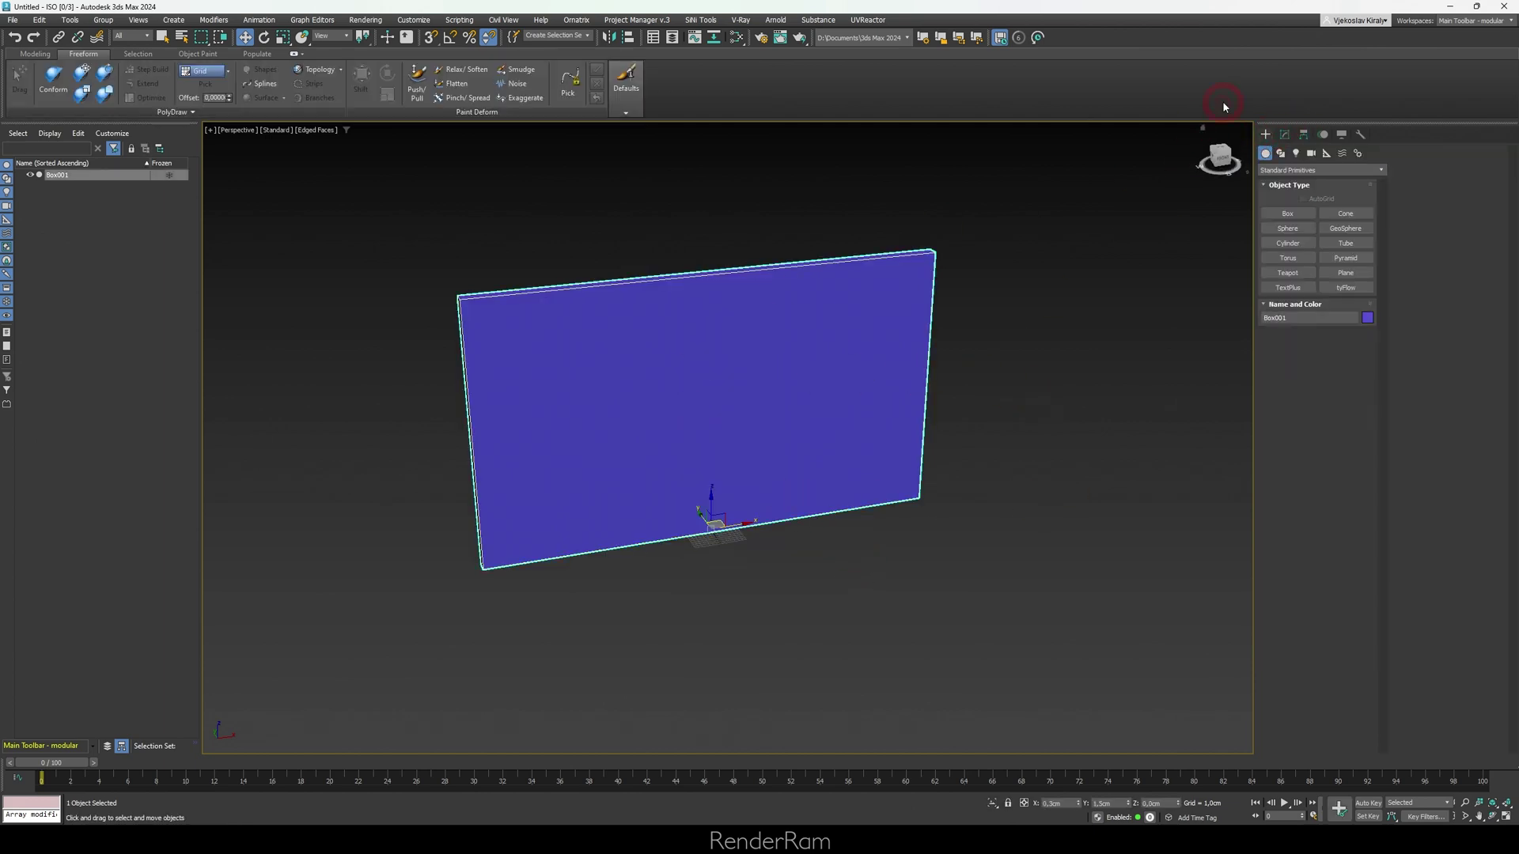
pyautogui.click(1287, 136)
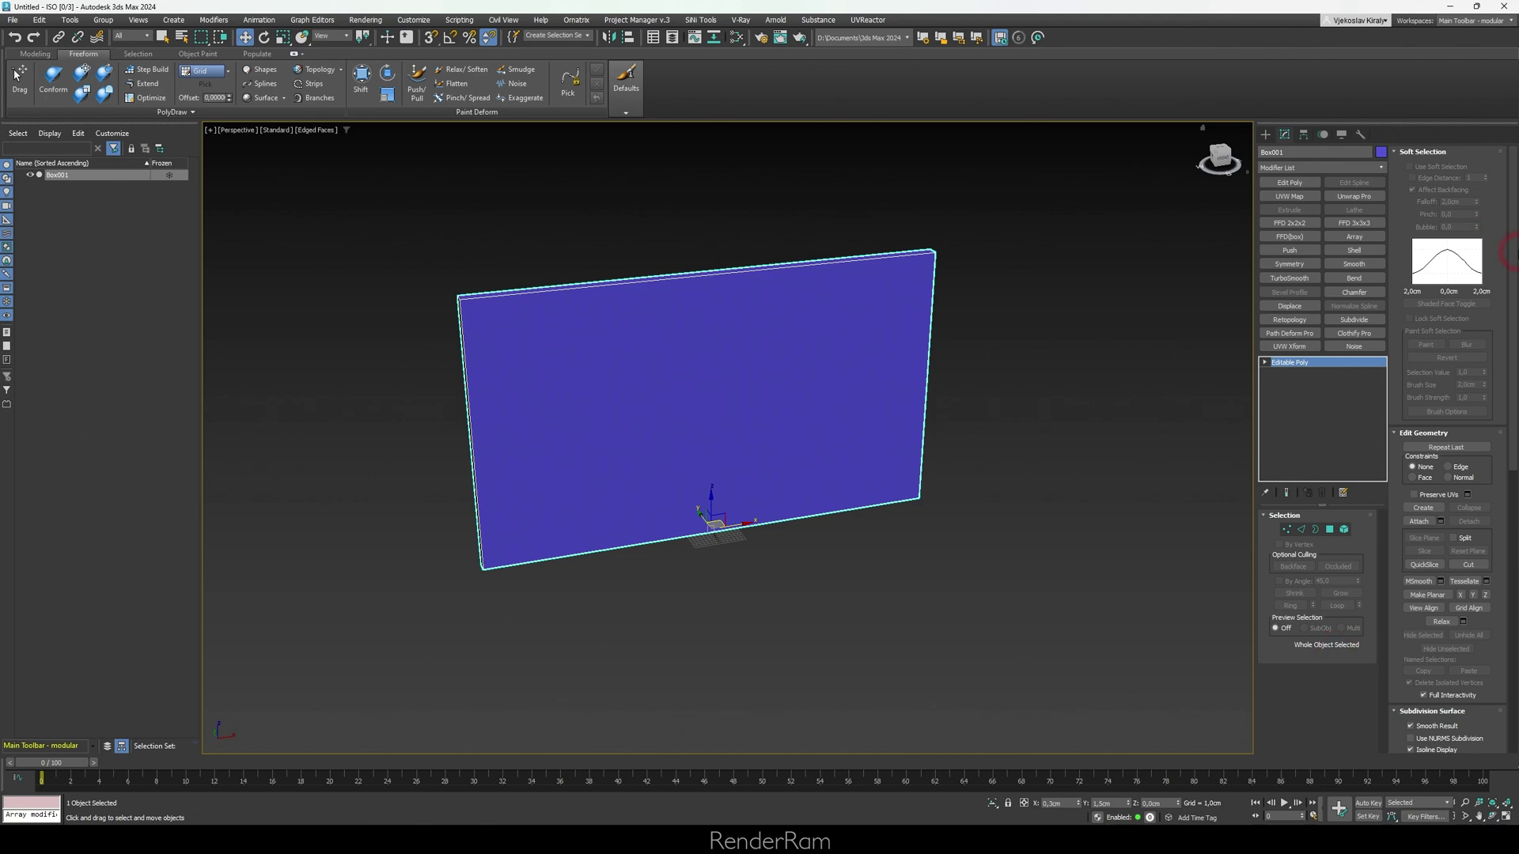
pyautogui.moveTo(1511, 253); pyautogui.dragTo(1507, 269)
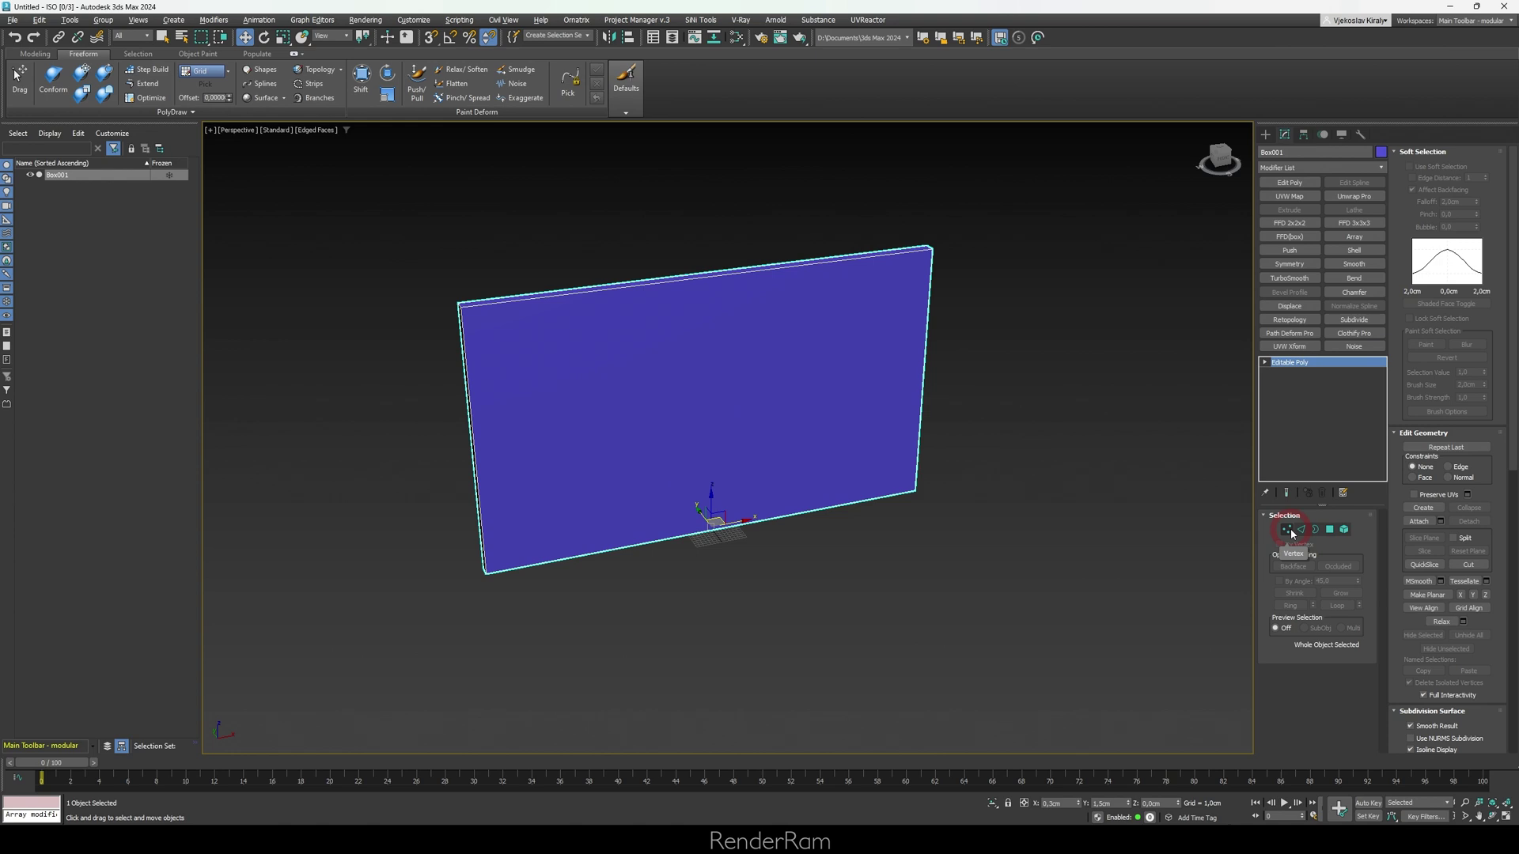
# - Change Box001's object colour from blue to yellow in the Object Color dialog
pyautogui.click(1287, 530)
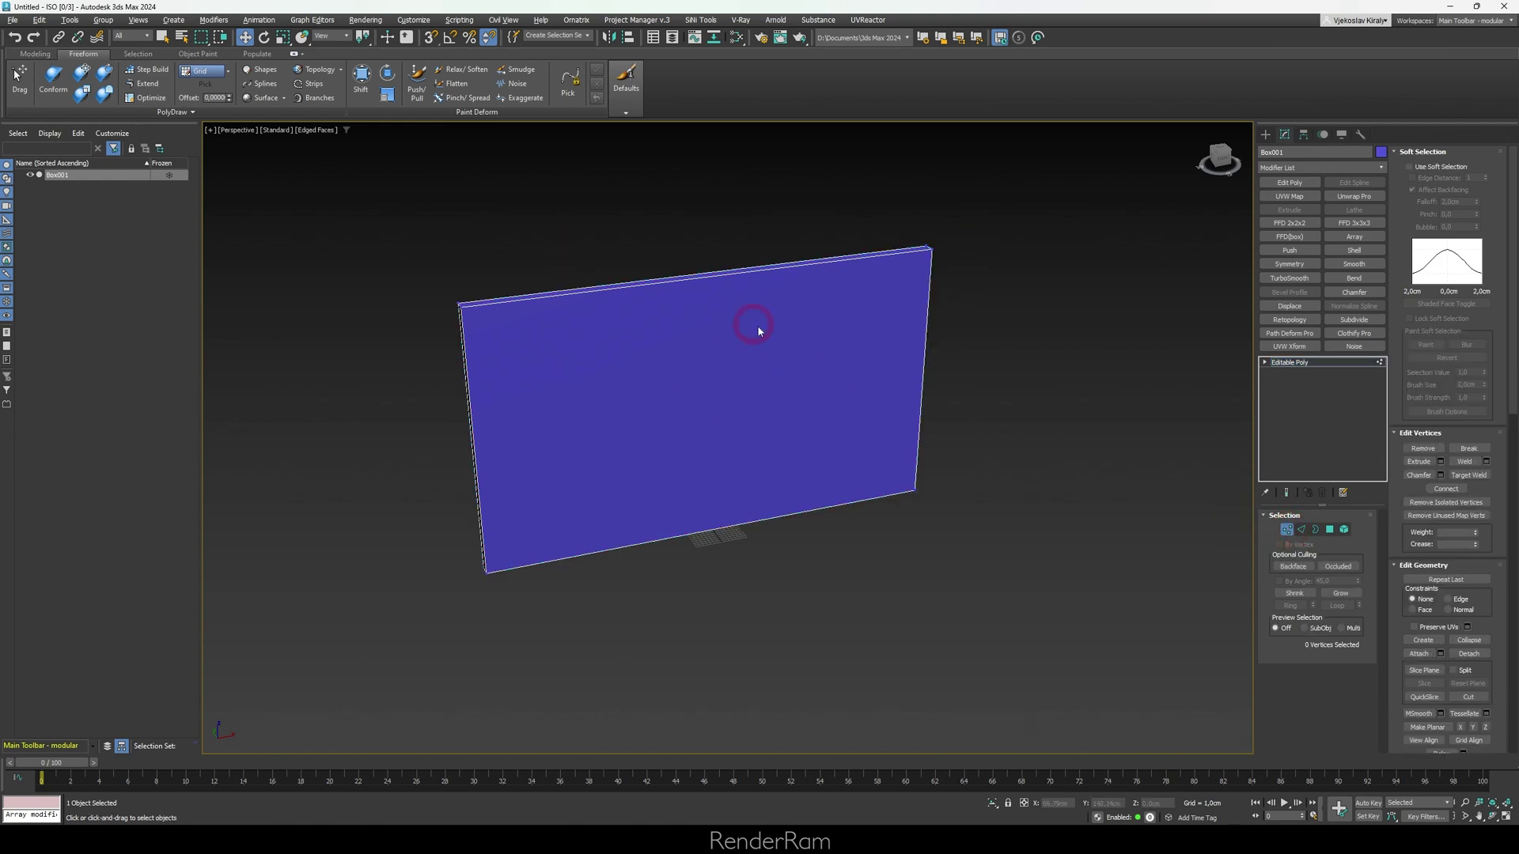
pyautogui.click(1381, 153)
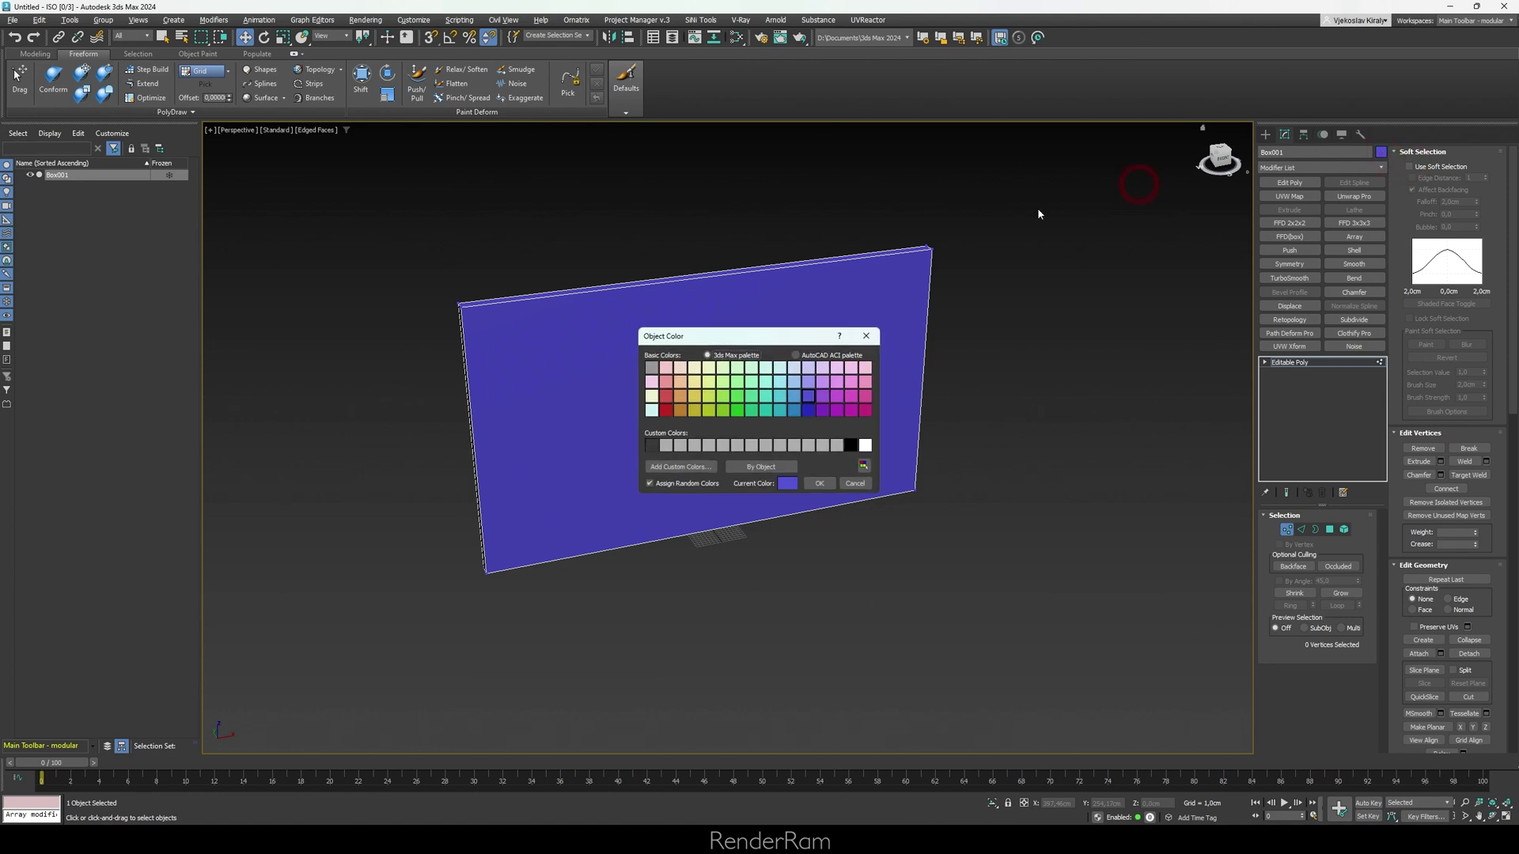
pyautogui.click(700, 402)
pyautogui.click(820, 484)
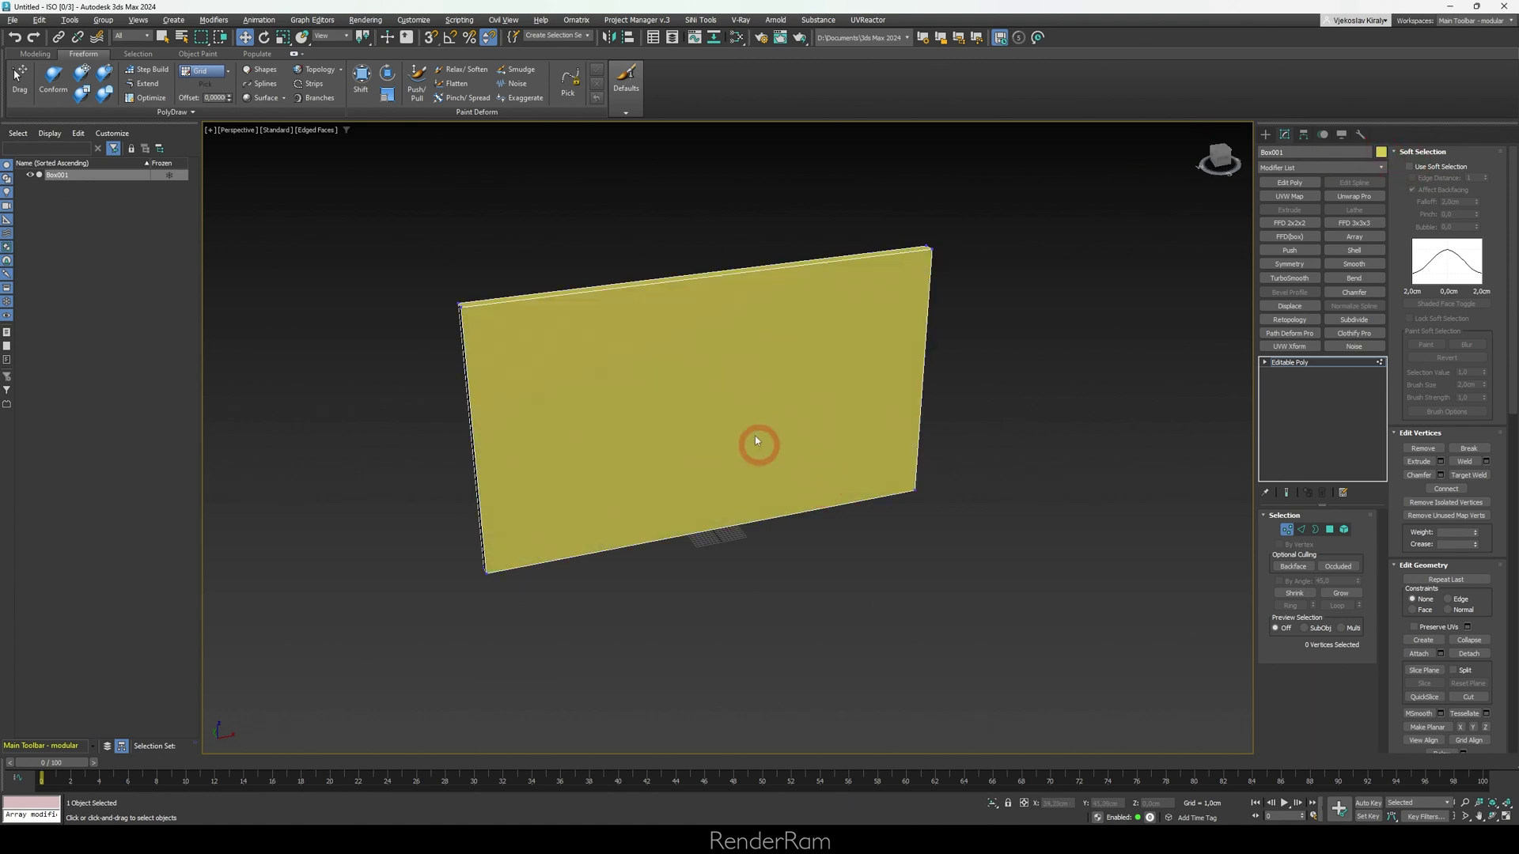
pyautogui.click(1286, 530)
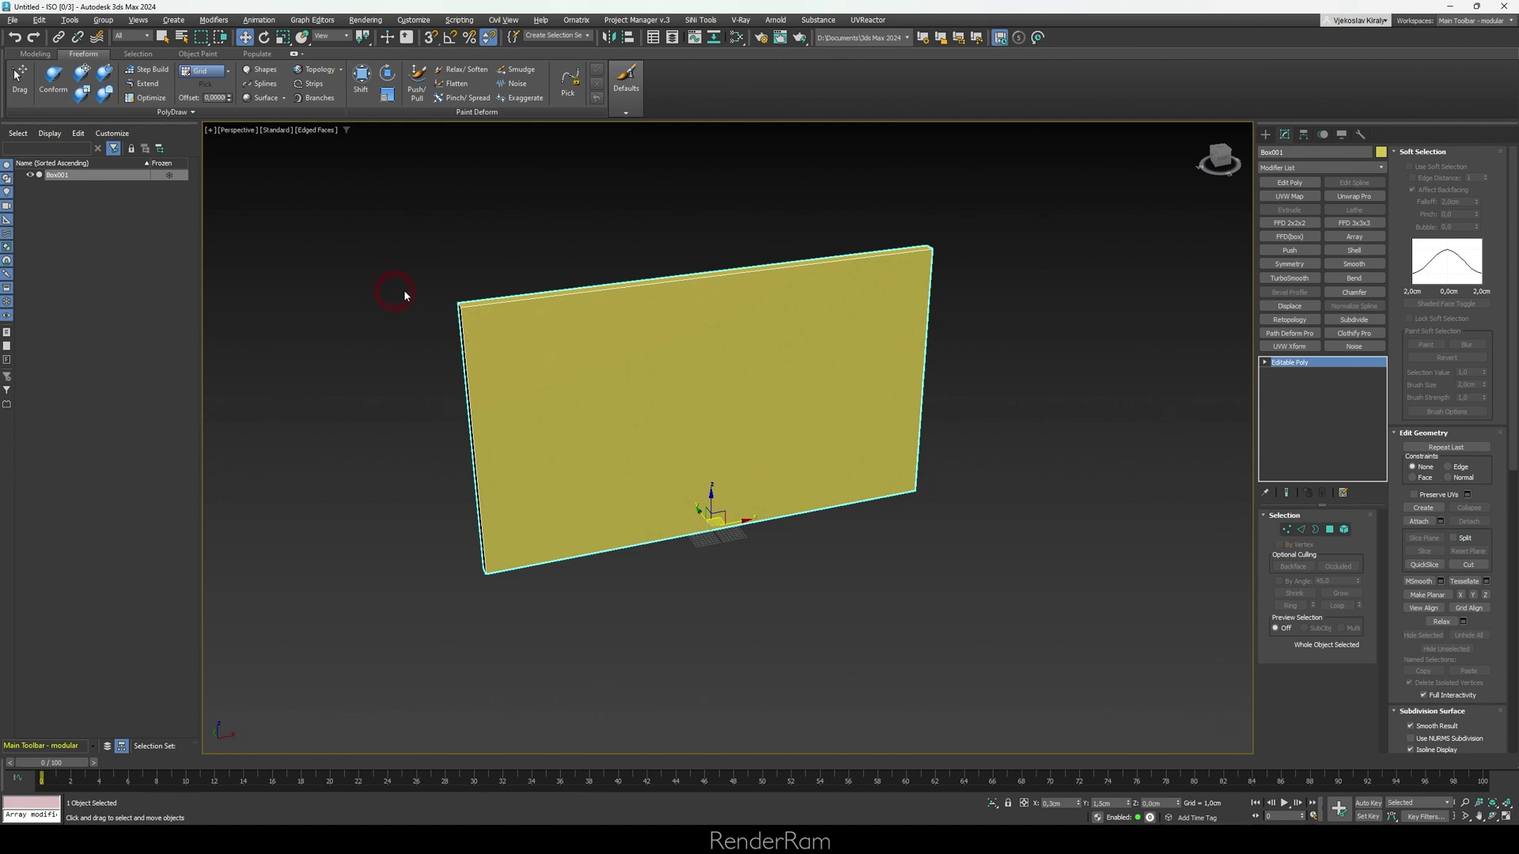
# - In Vertex mode, select the box's top-left corner vertex
pyautogui.scroll(6, 404, 296)
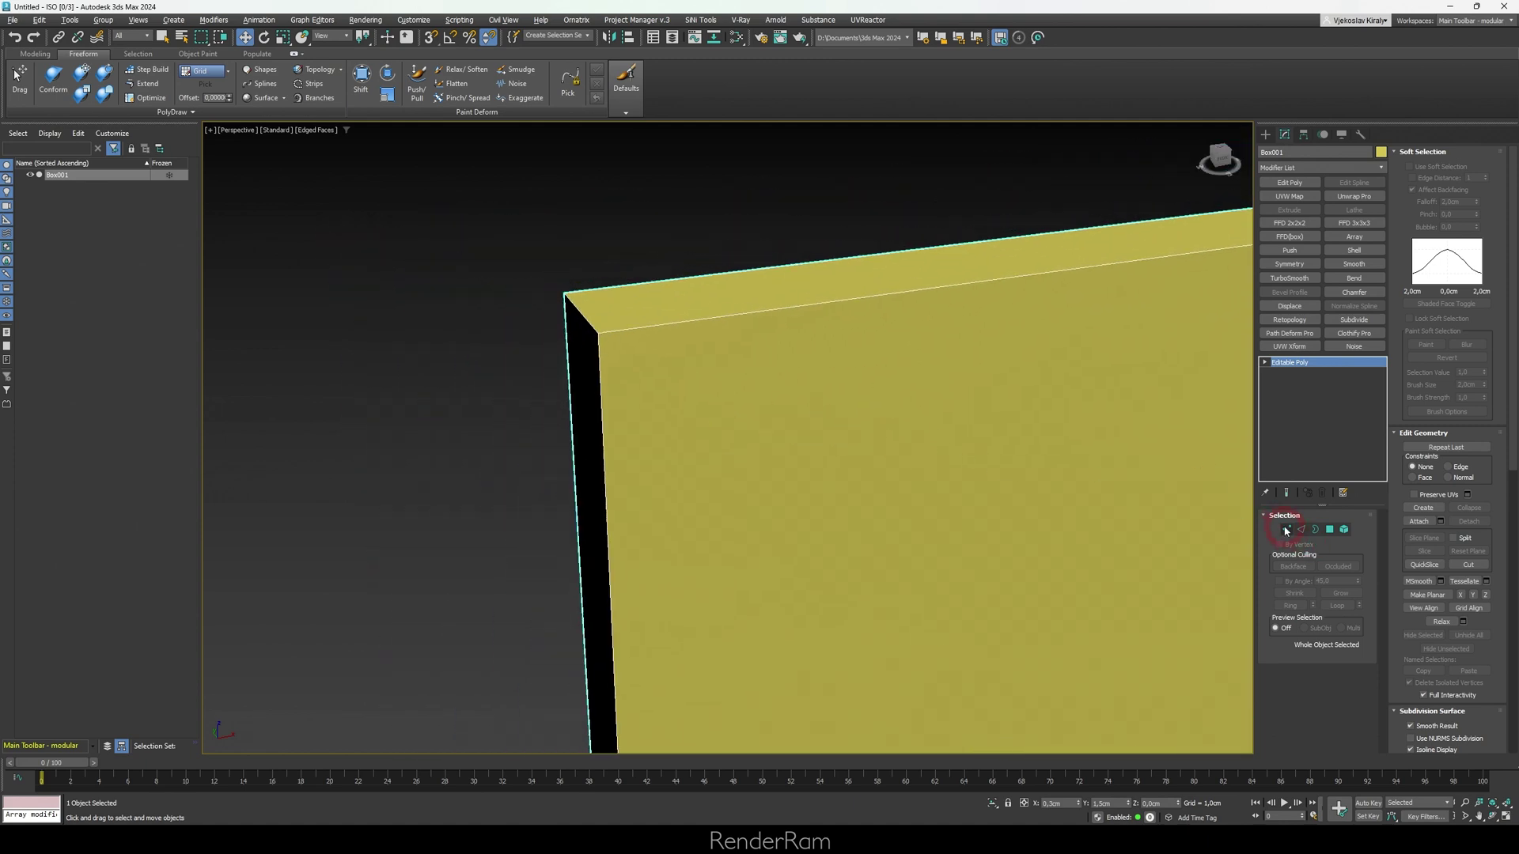
pyautogui.click(1286, 530)
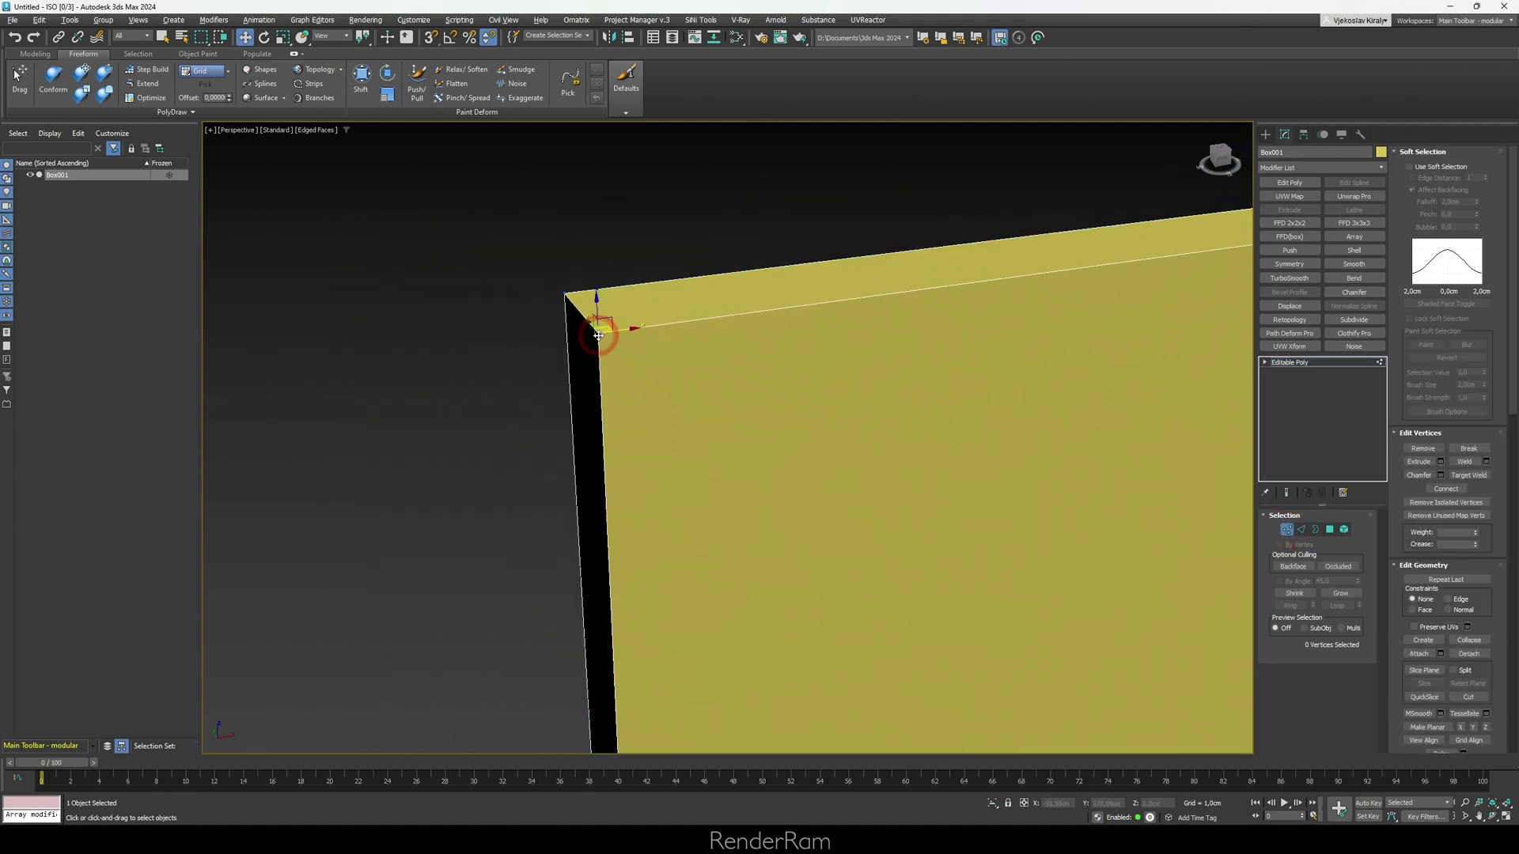
pyautogui.click(576, 311)
pyautogui.scroll(-6, 599, 349)
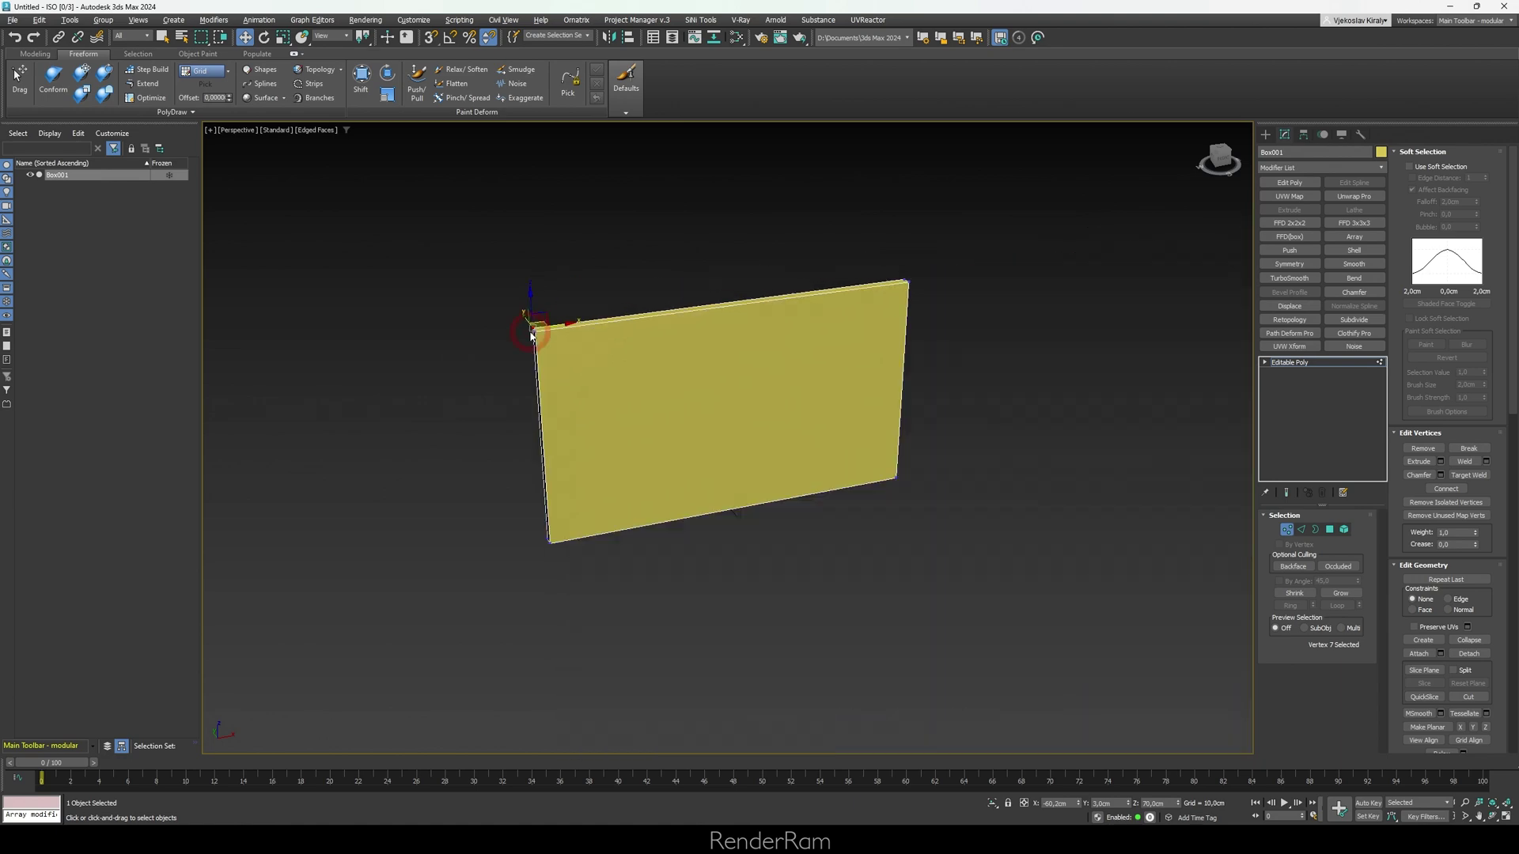
pyautogui.scroll(2, 589, 338)
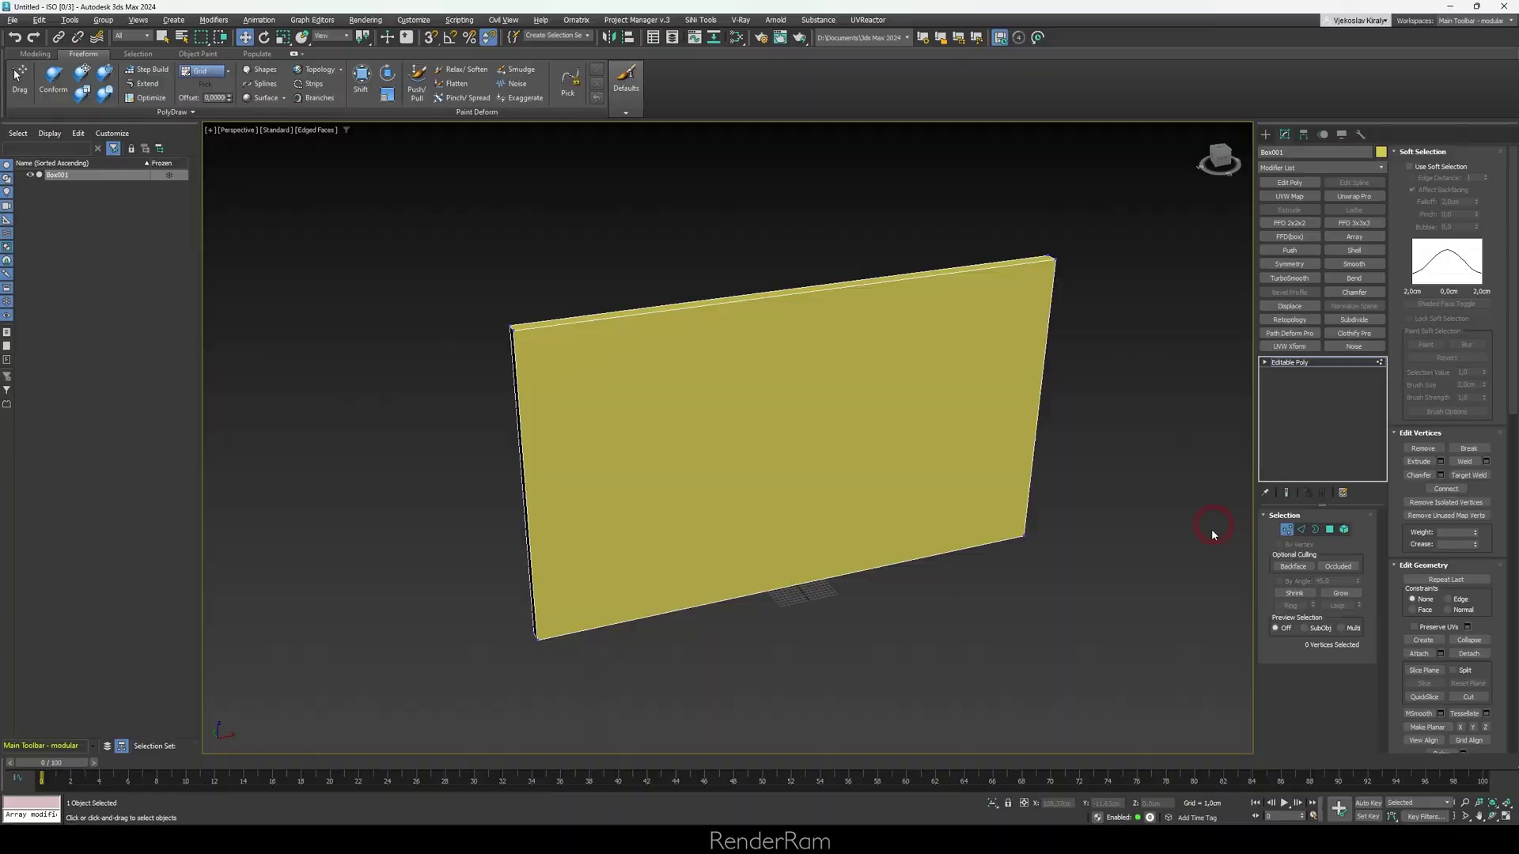
# - In Edge mode, select the box's top, right, bottom and left edges
pyautogui.click(1301, 529)
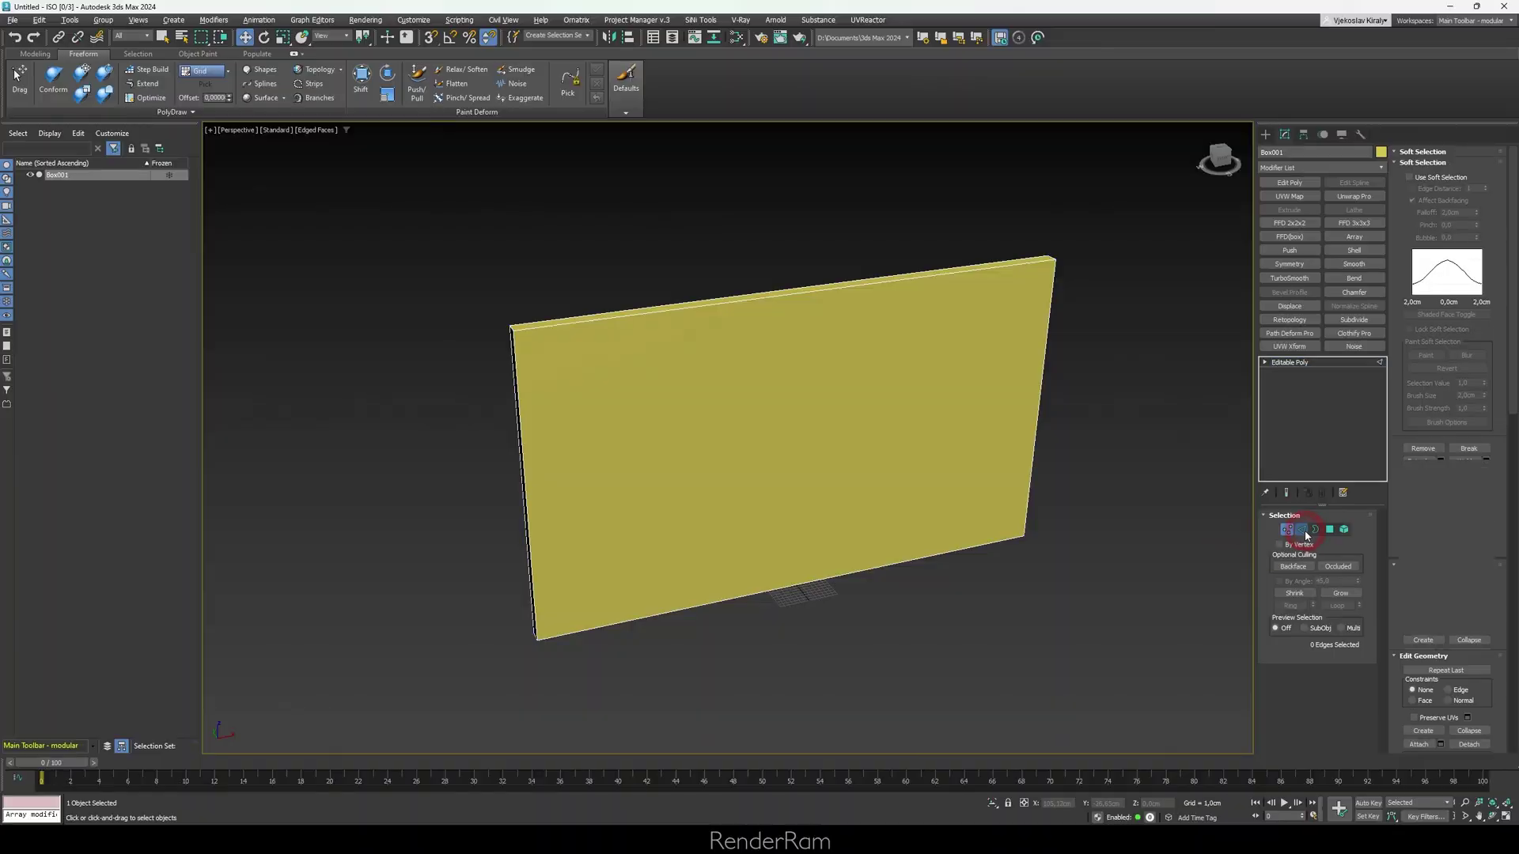
pyautogui.click(899, 282)
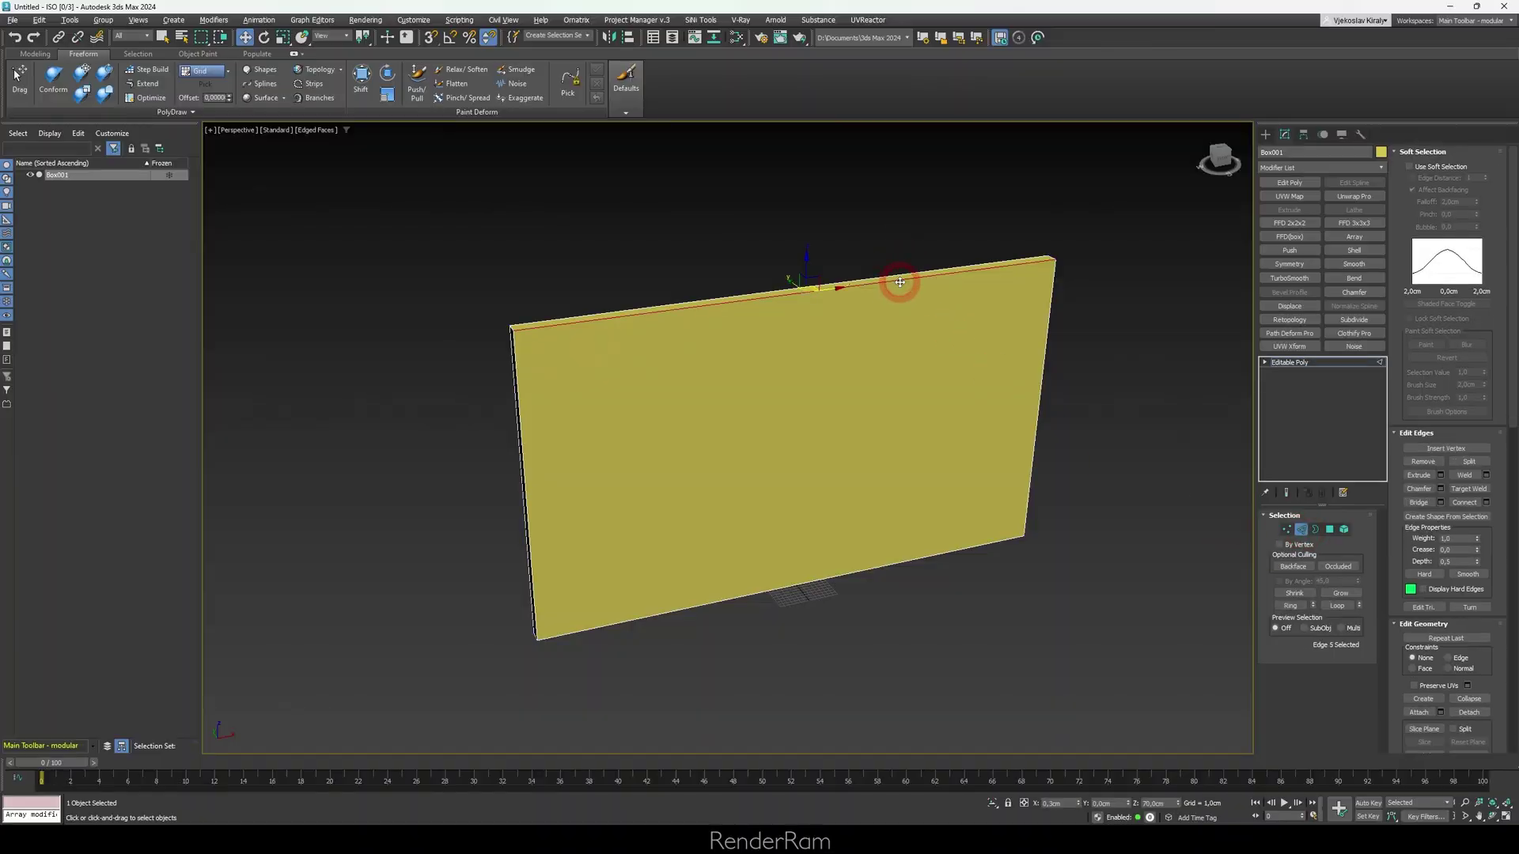
pyautogui.click(921, 273)
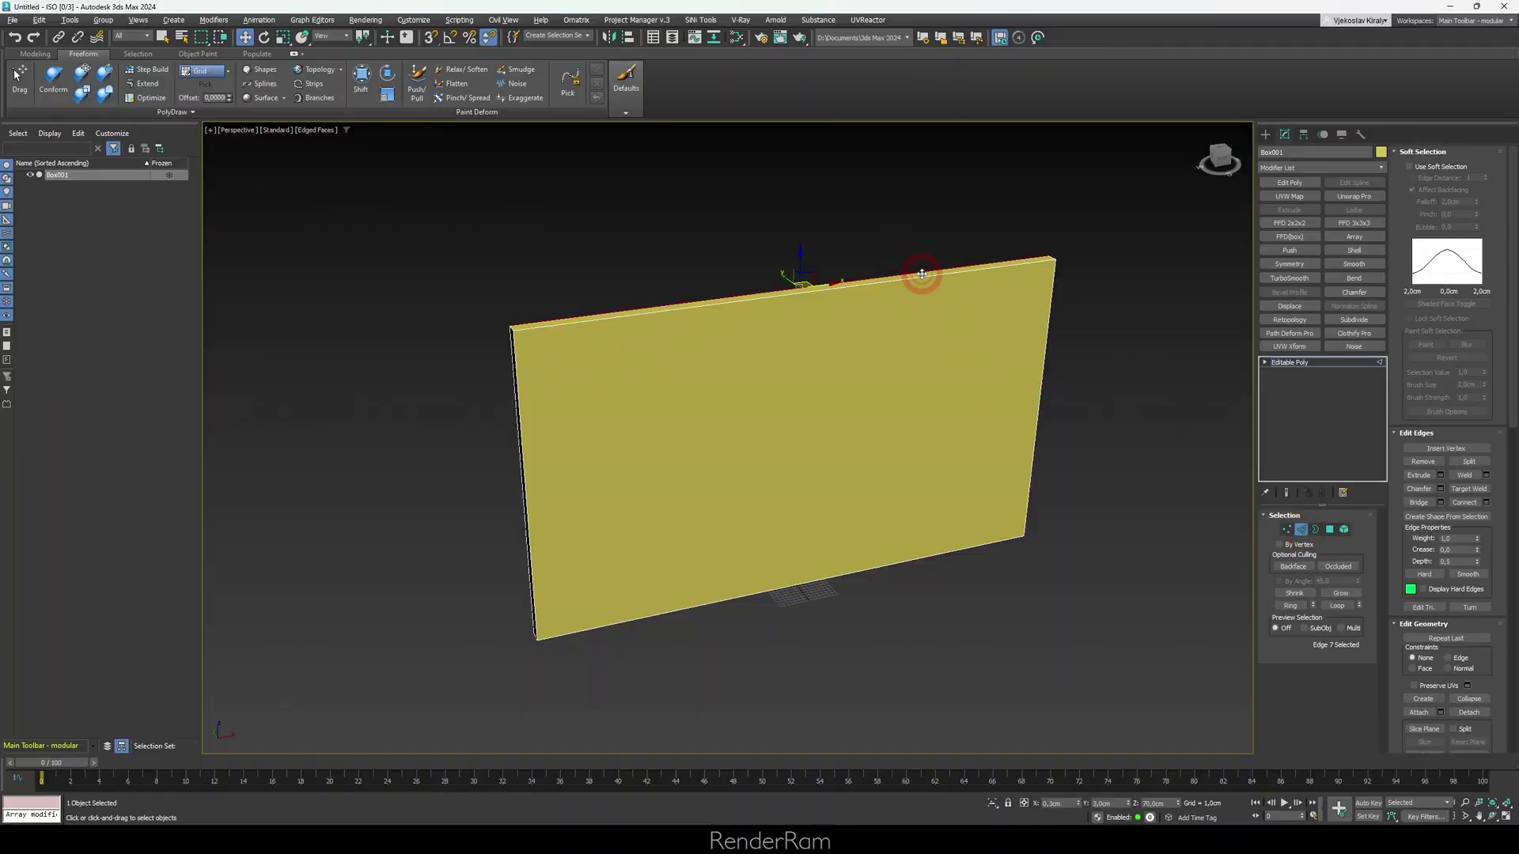
pyautogui.click(1046, 310)
pyautogui.click(906, 563)
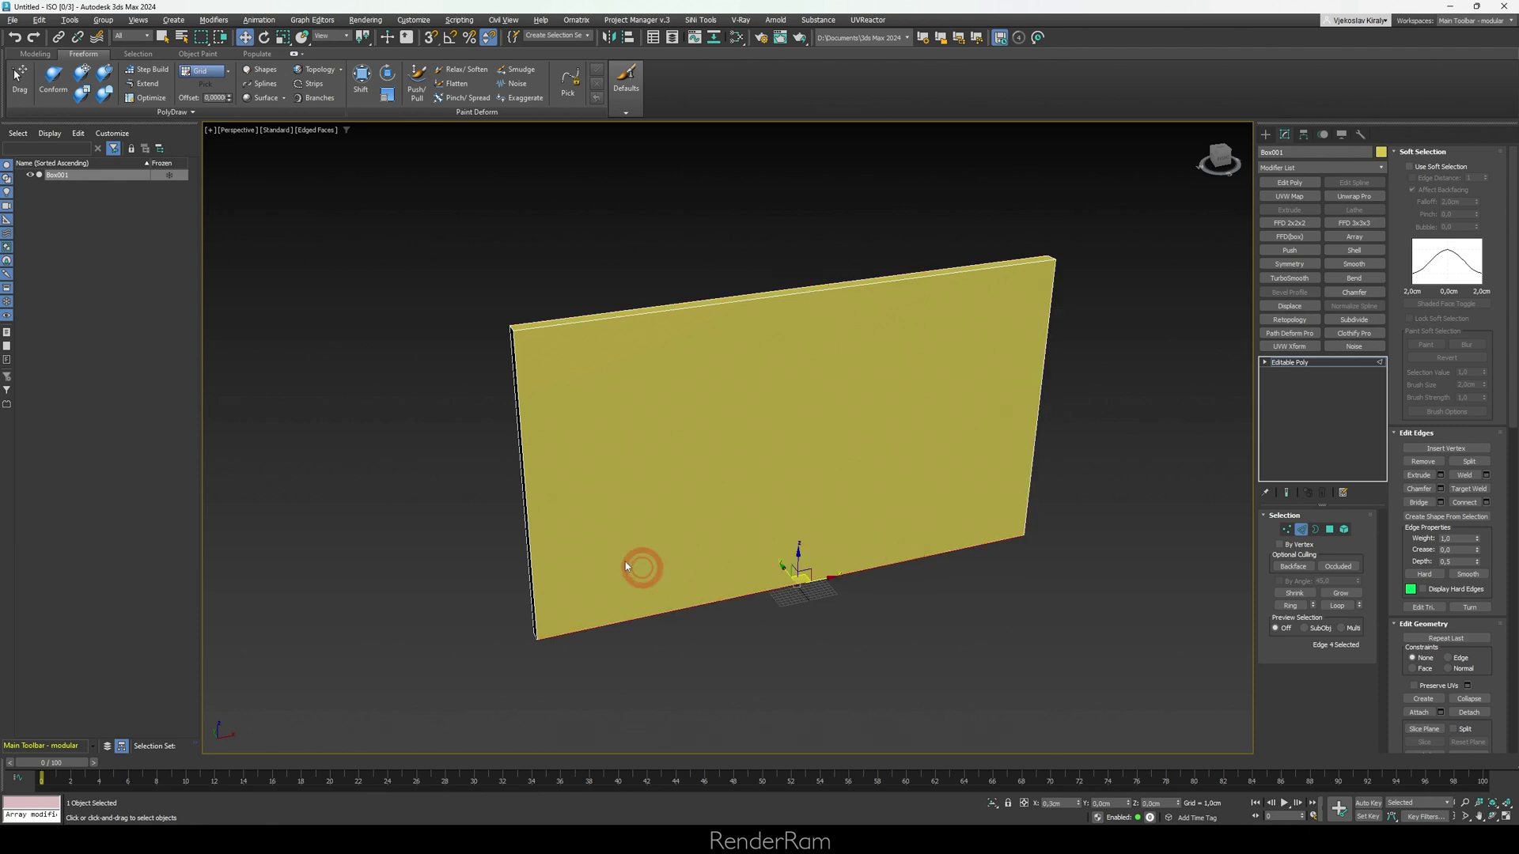
pyautogui.click(525, 529)
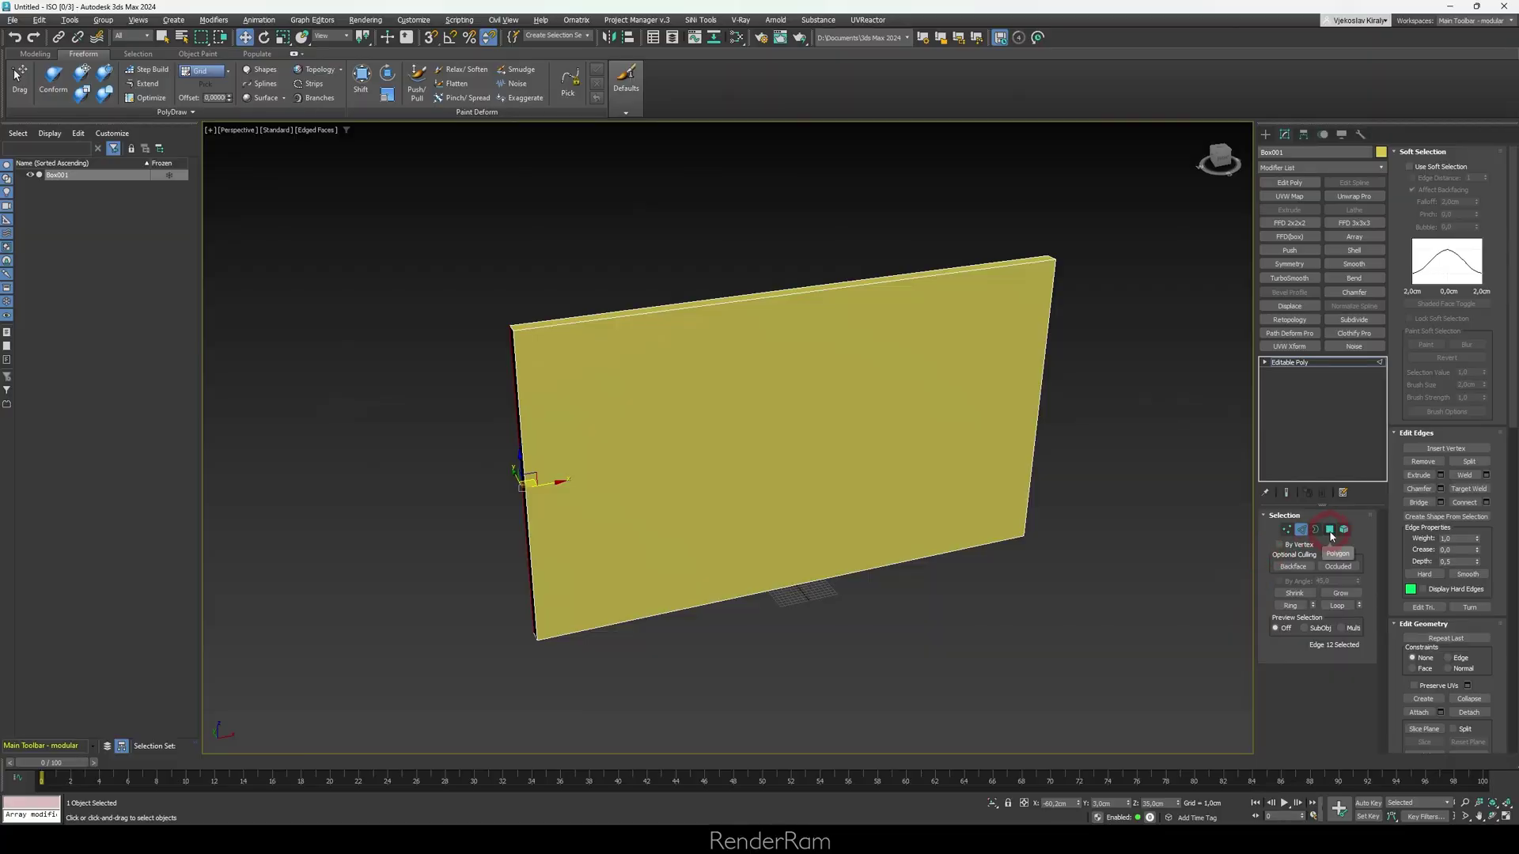
# - In Polygon mode, select the front, thin top and end faces while orbiting the box
pyautogui.click(1330, 530)
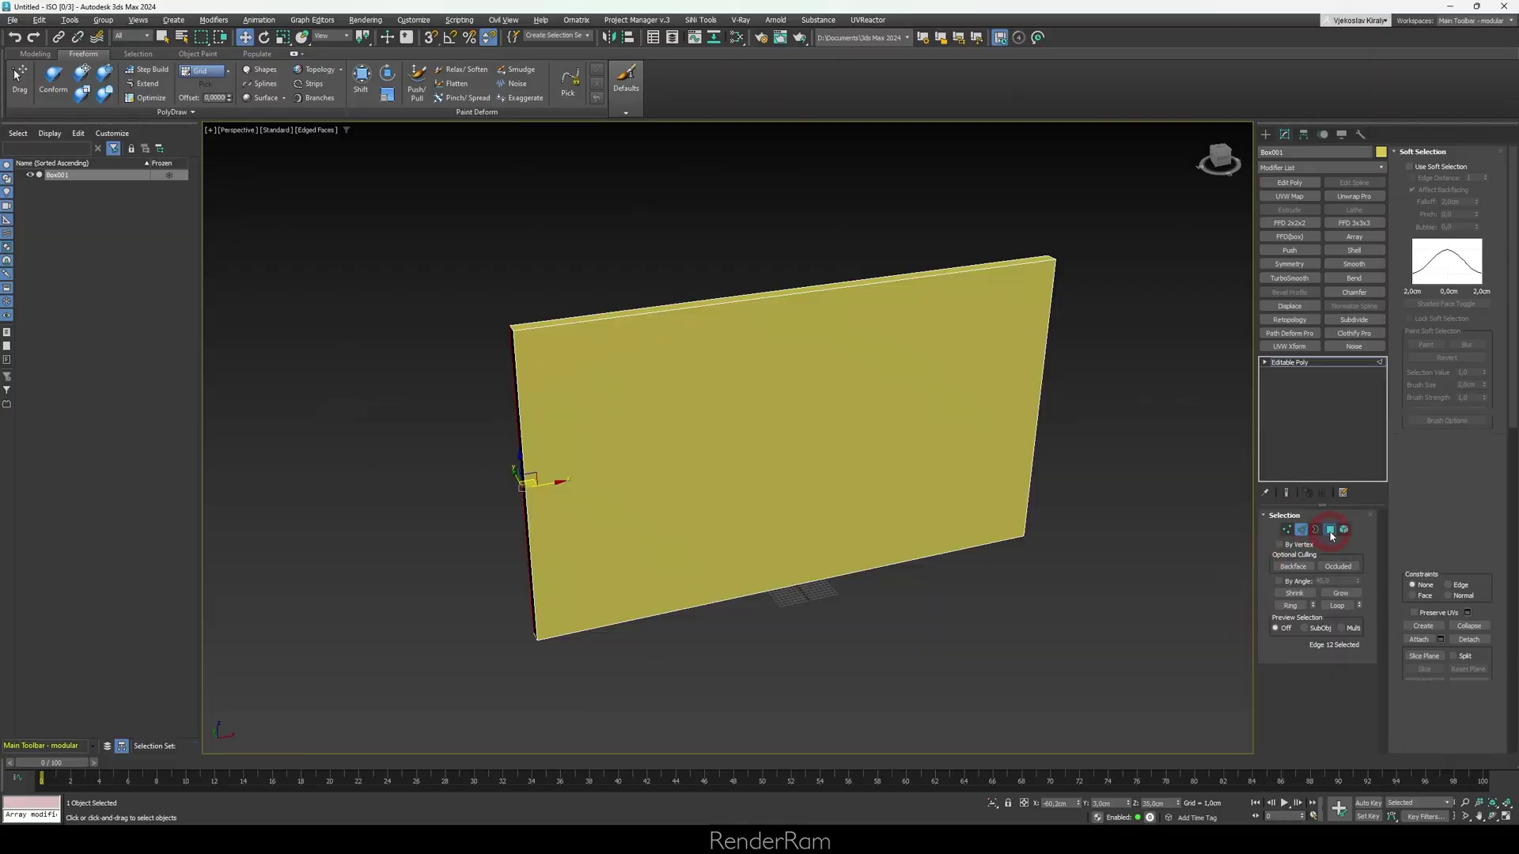
pyautogui.click(906, 410)
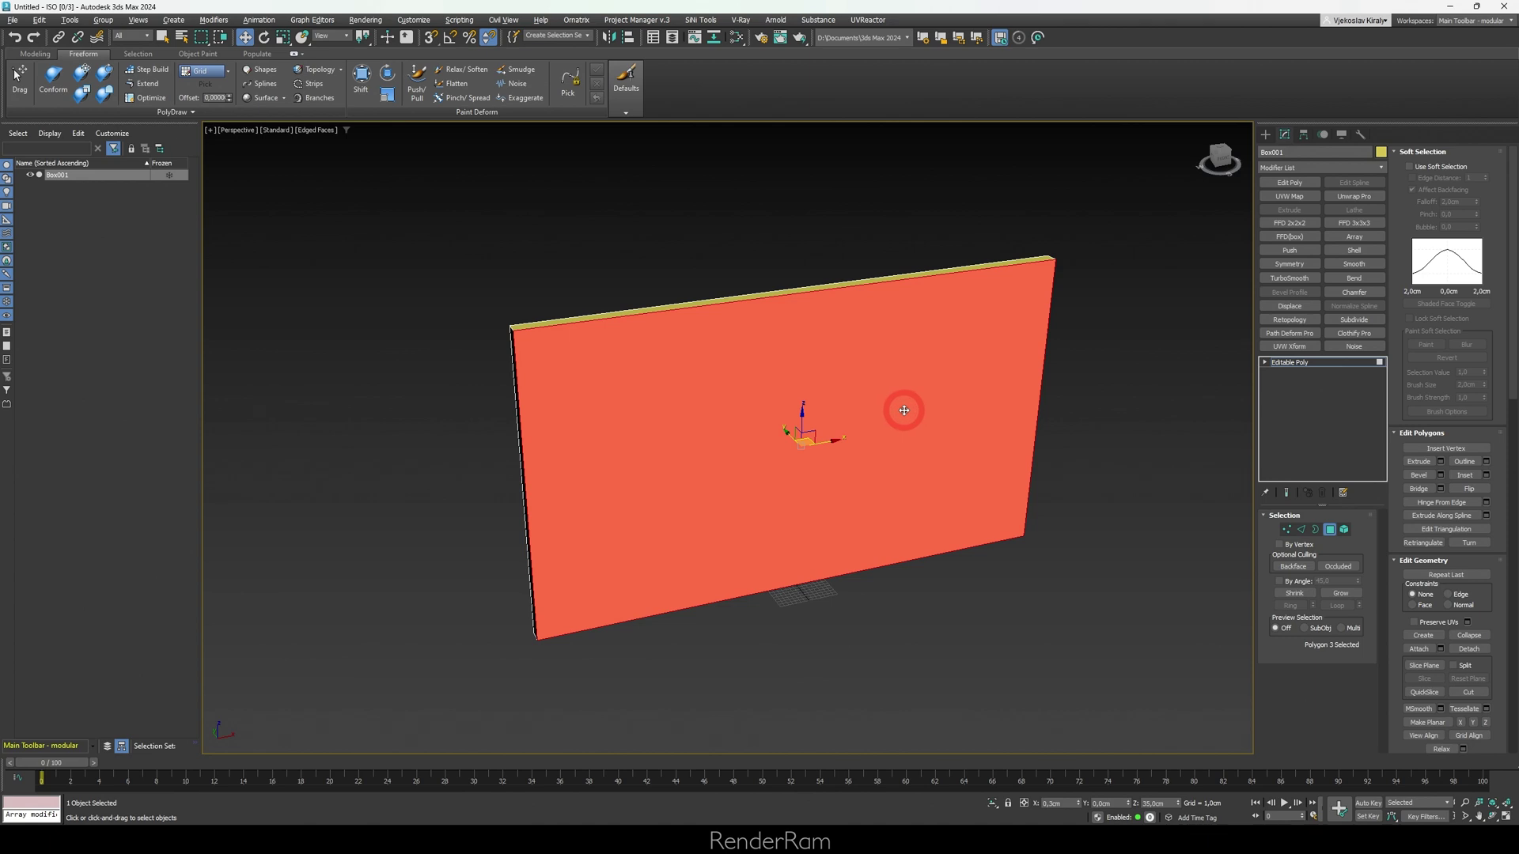
pyautogui.keyDown('alt'); pyautogui.moveTo(695, 332); pyautogui.dragTo(807, 332, button='middle'); pyautogui.keyUp('alt')
pyautogui.click(739, 352)
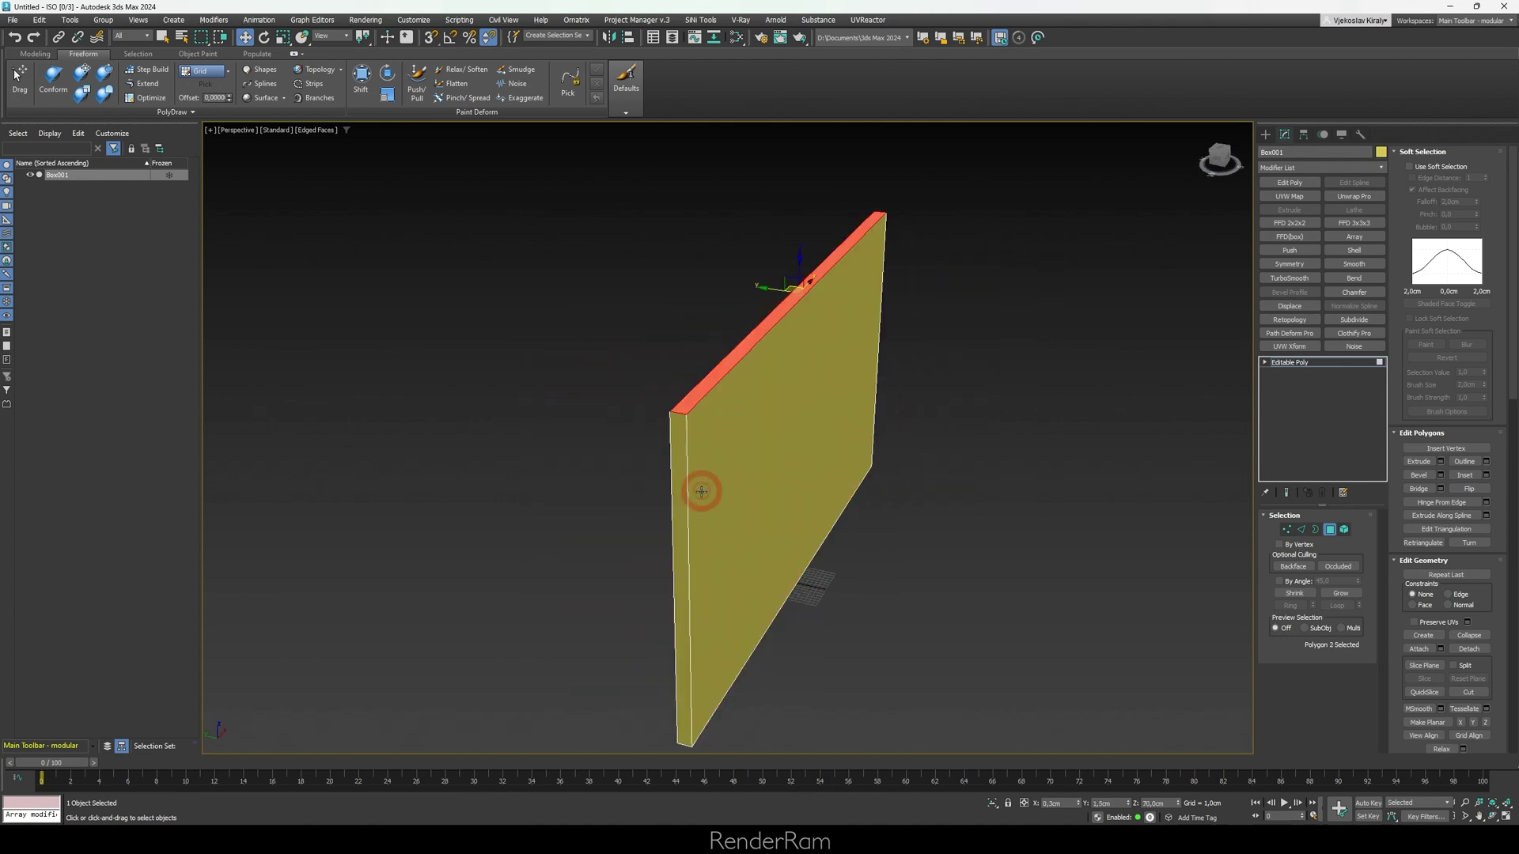
pyautogui.click(687, 475)
pyautogui.keyDown('alt'); pyautogui.moveTo(687, 475); pyautogui.dragTo(787, 492, button='middle'); pyautogui.keyUp('alt')
pyautogui.click(583, 463)
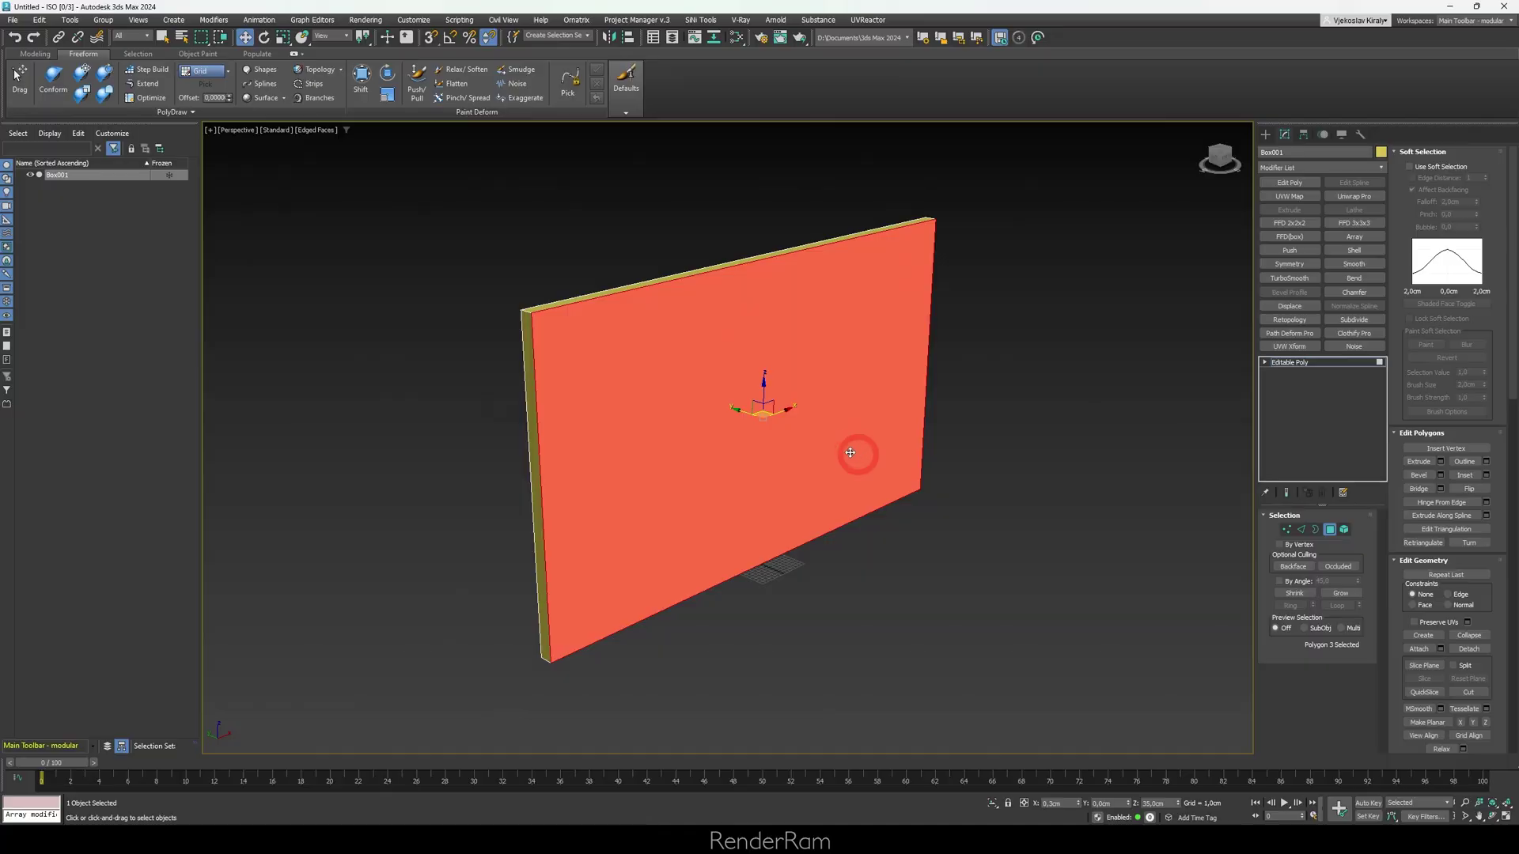
pyautogui.click(770, 440)
# - Toggle Edged Faces, zoom and orbit the box, and toggle selected-face shading with F2
pyautogui.press('F4')
pyautogui.scroll(5, 509, 434)
pyautogui.click(497, 496)
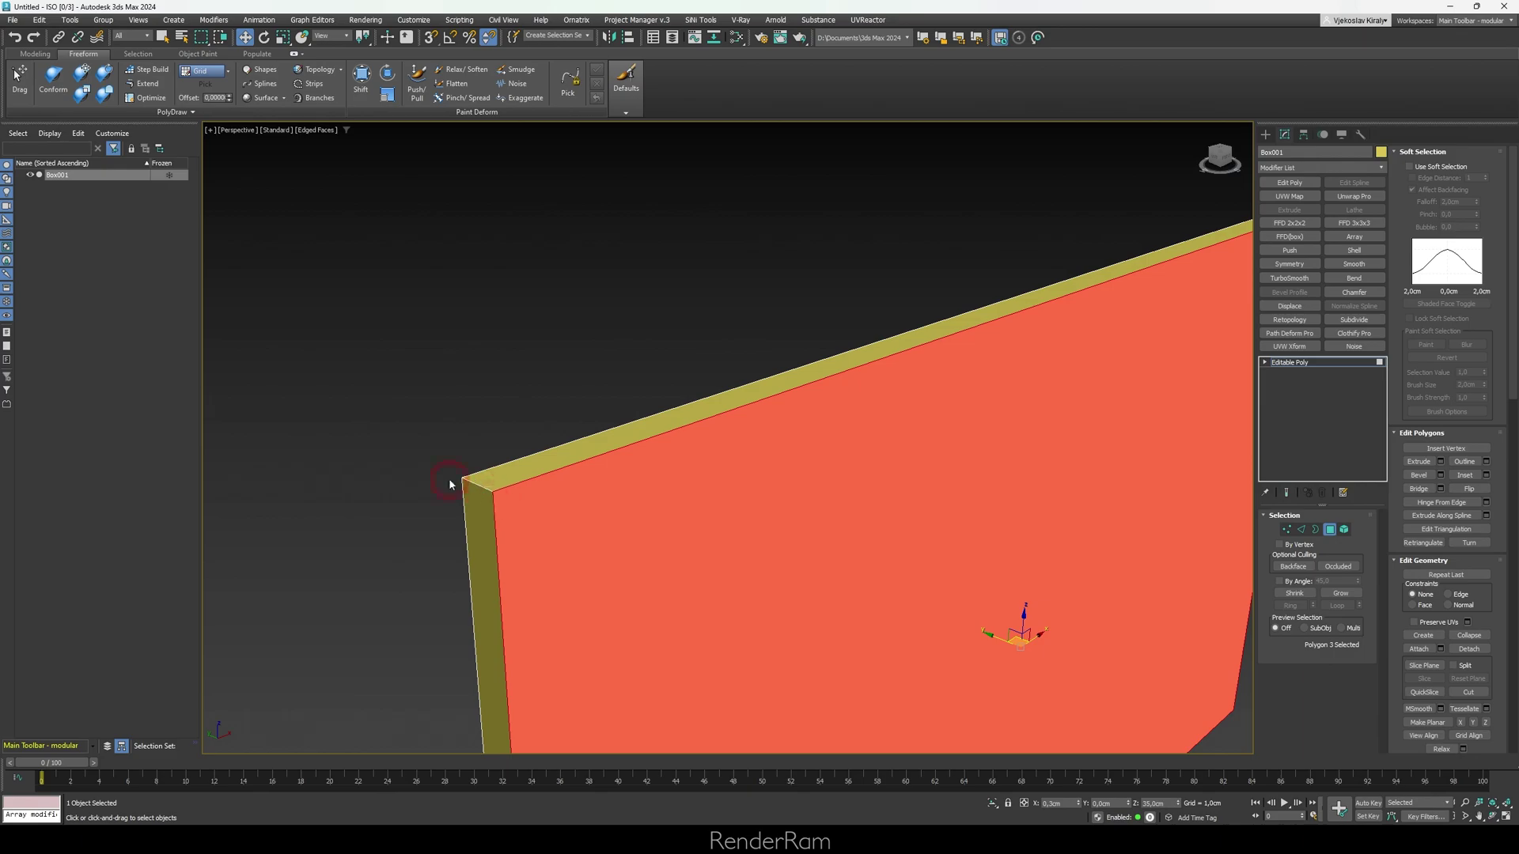
pyautogui.moveTo(472, 480); pyautogui.dragTo(677, 359, button='middle')
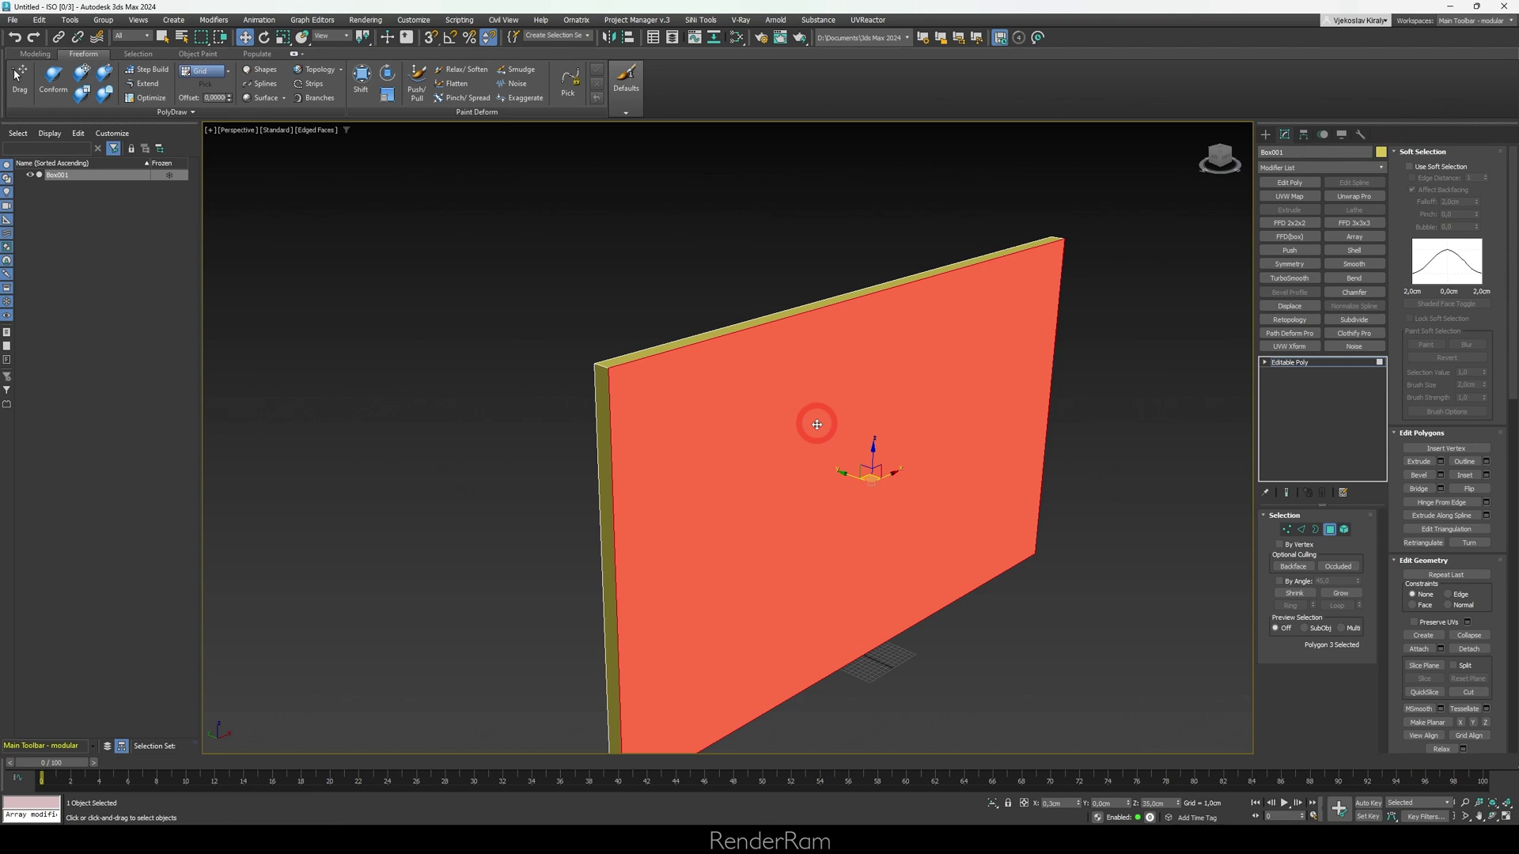
pyautogui.keyDown('alt'); pyautogui.moveTo(813, 424); pyautogui.dragTo(1002, 408, button='middle'); pyautogui.keyUp('alt')
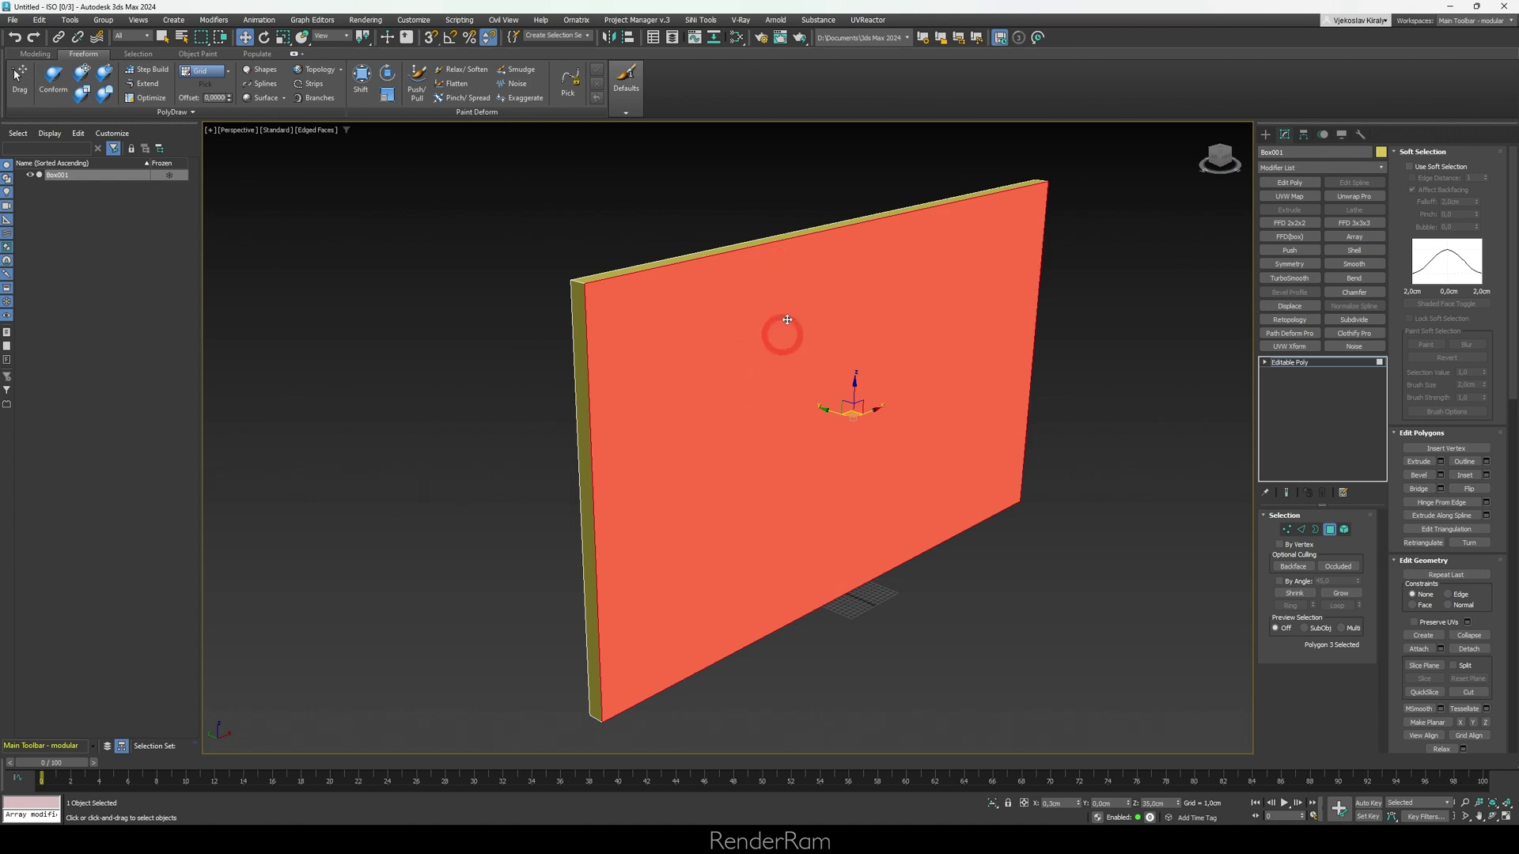
pyautogui.press('F2')
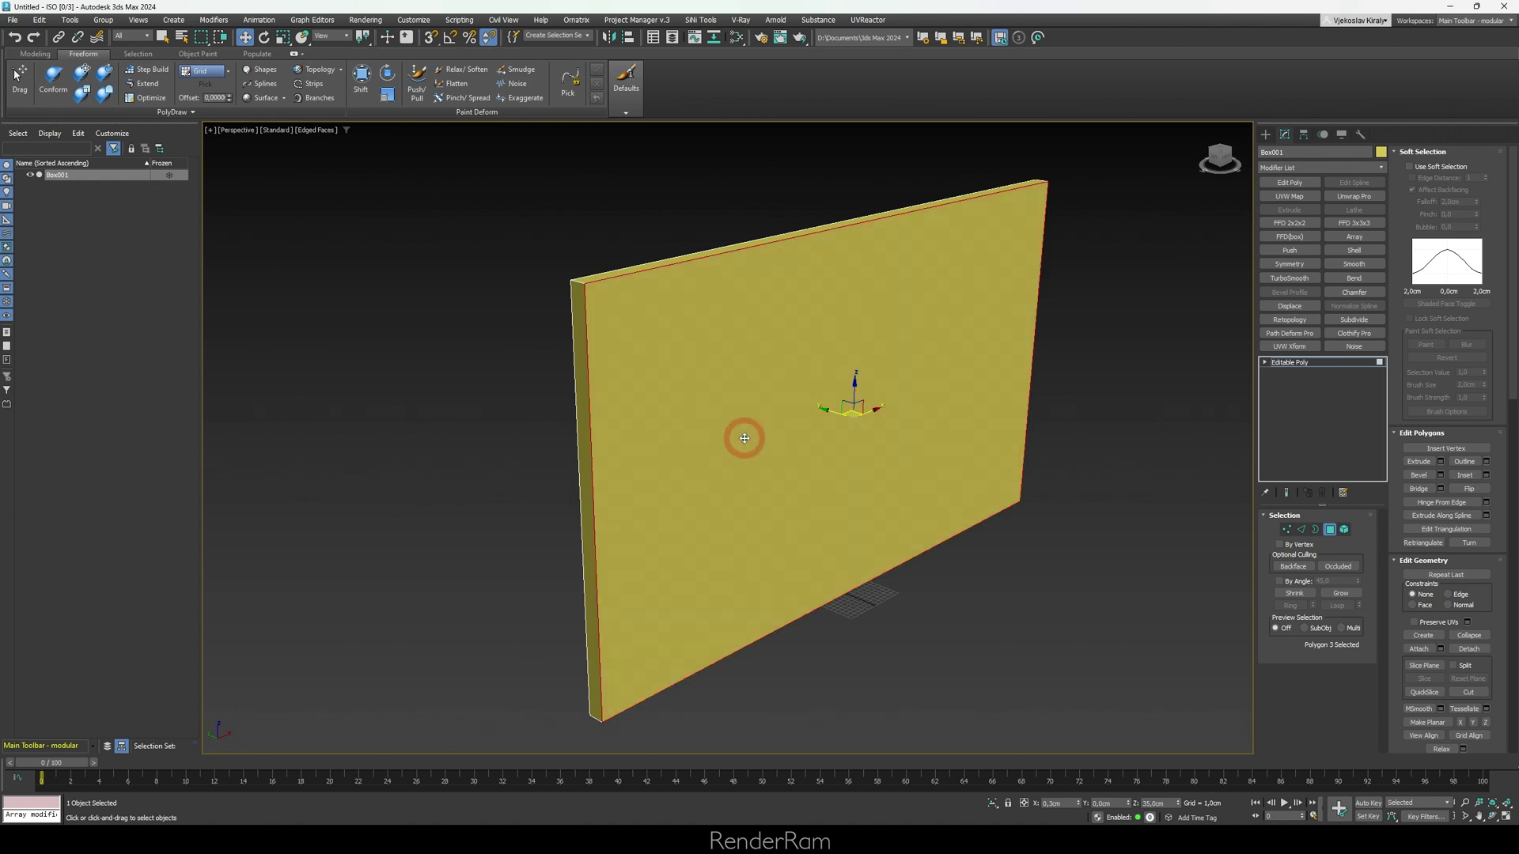
pyautogui.press('F2')
# - Select the left side, thin top and front faces, toggling face shading with F2
pyautogui.click(581, 320)
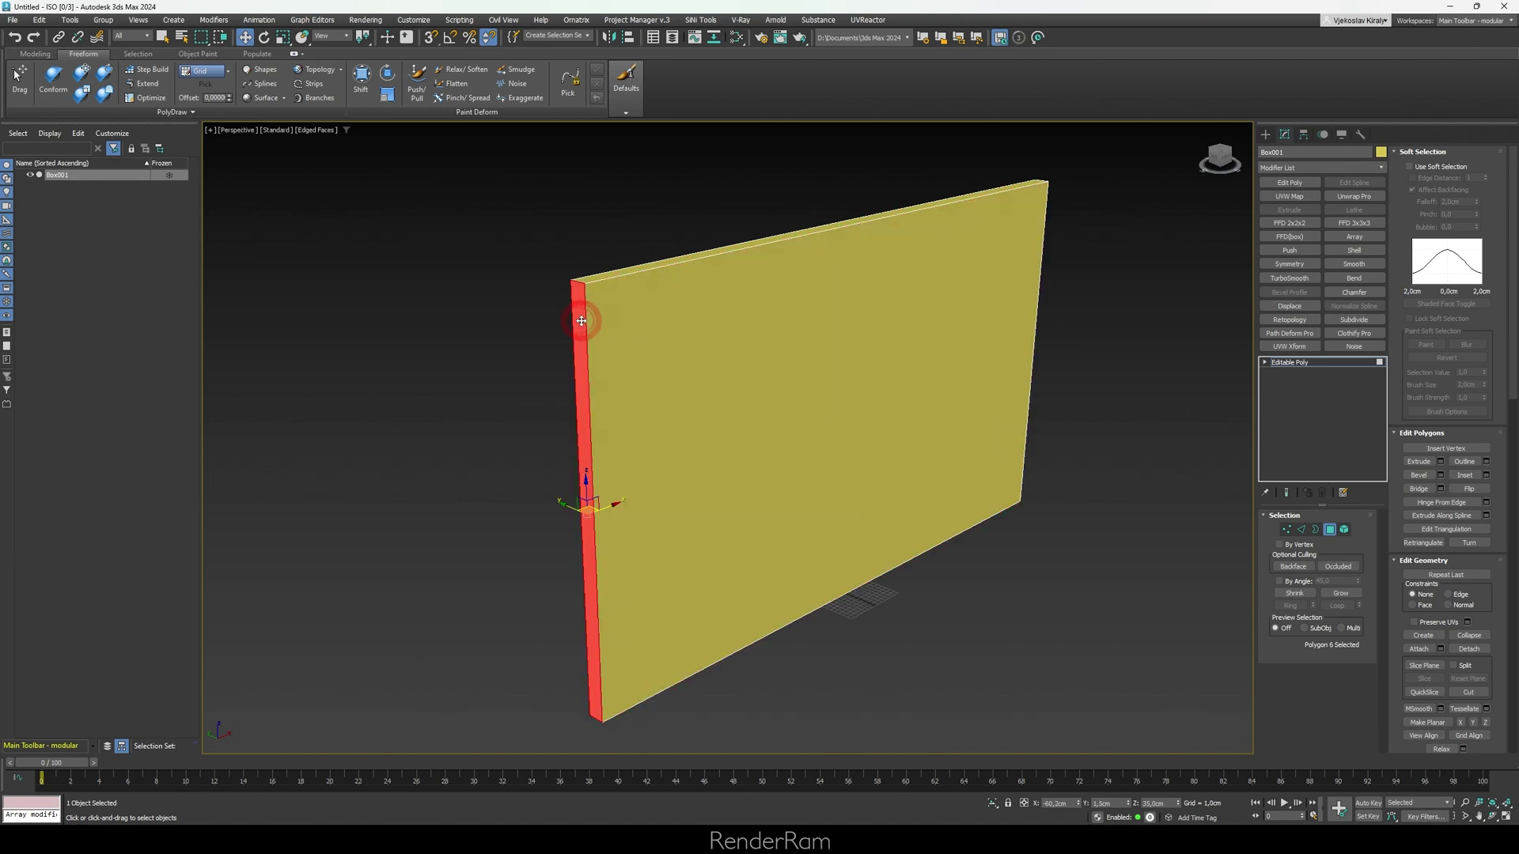
pyautogui.press('F2')
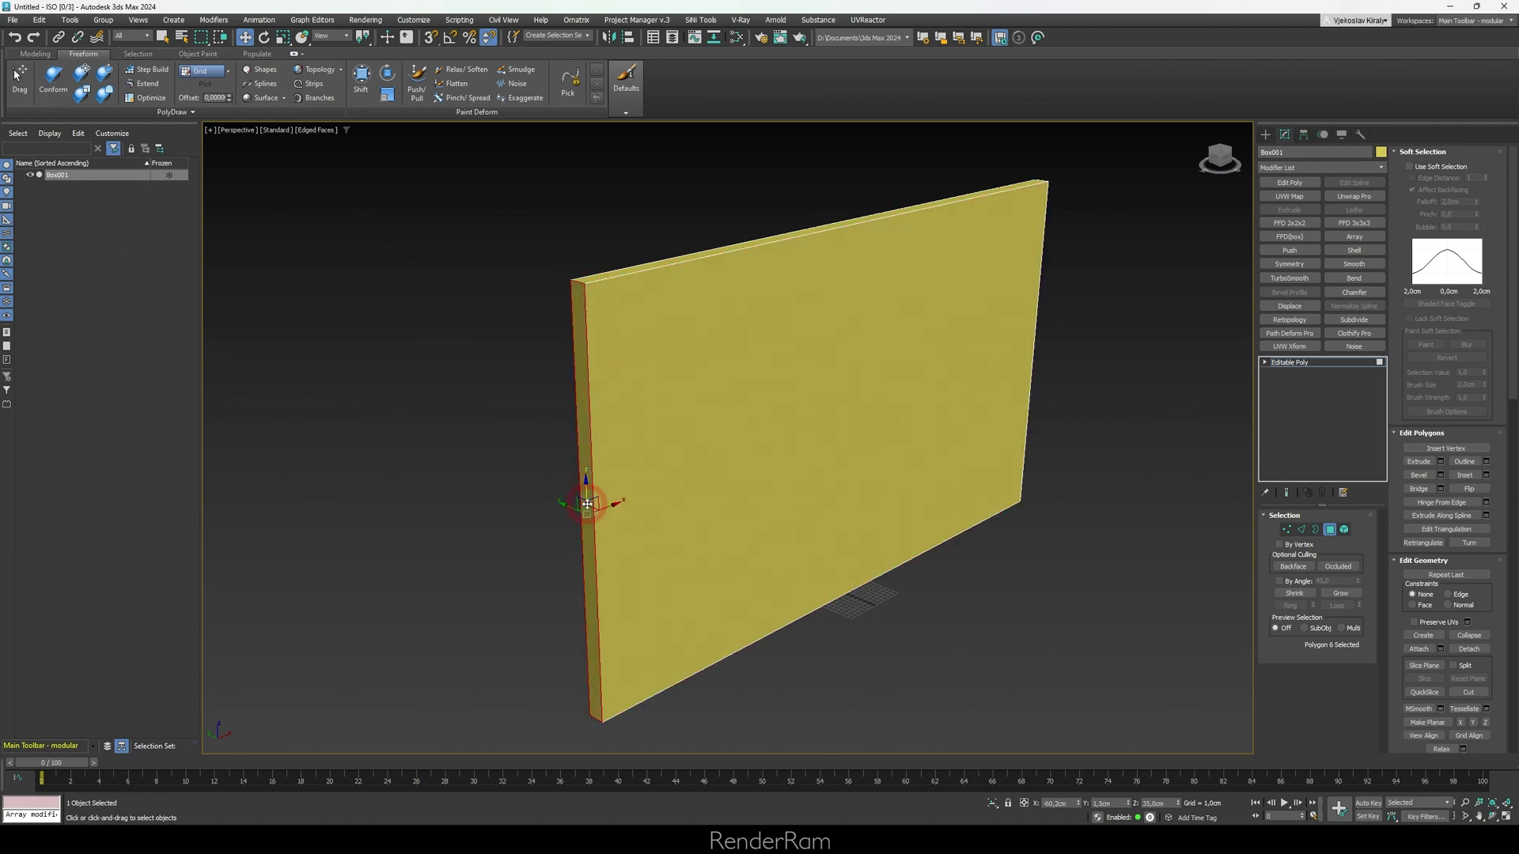
pyautogui.press('F2')
pyautogui.click(639, 269)
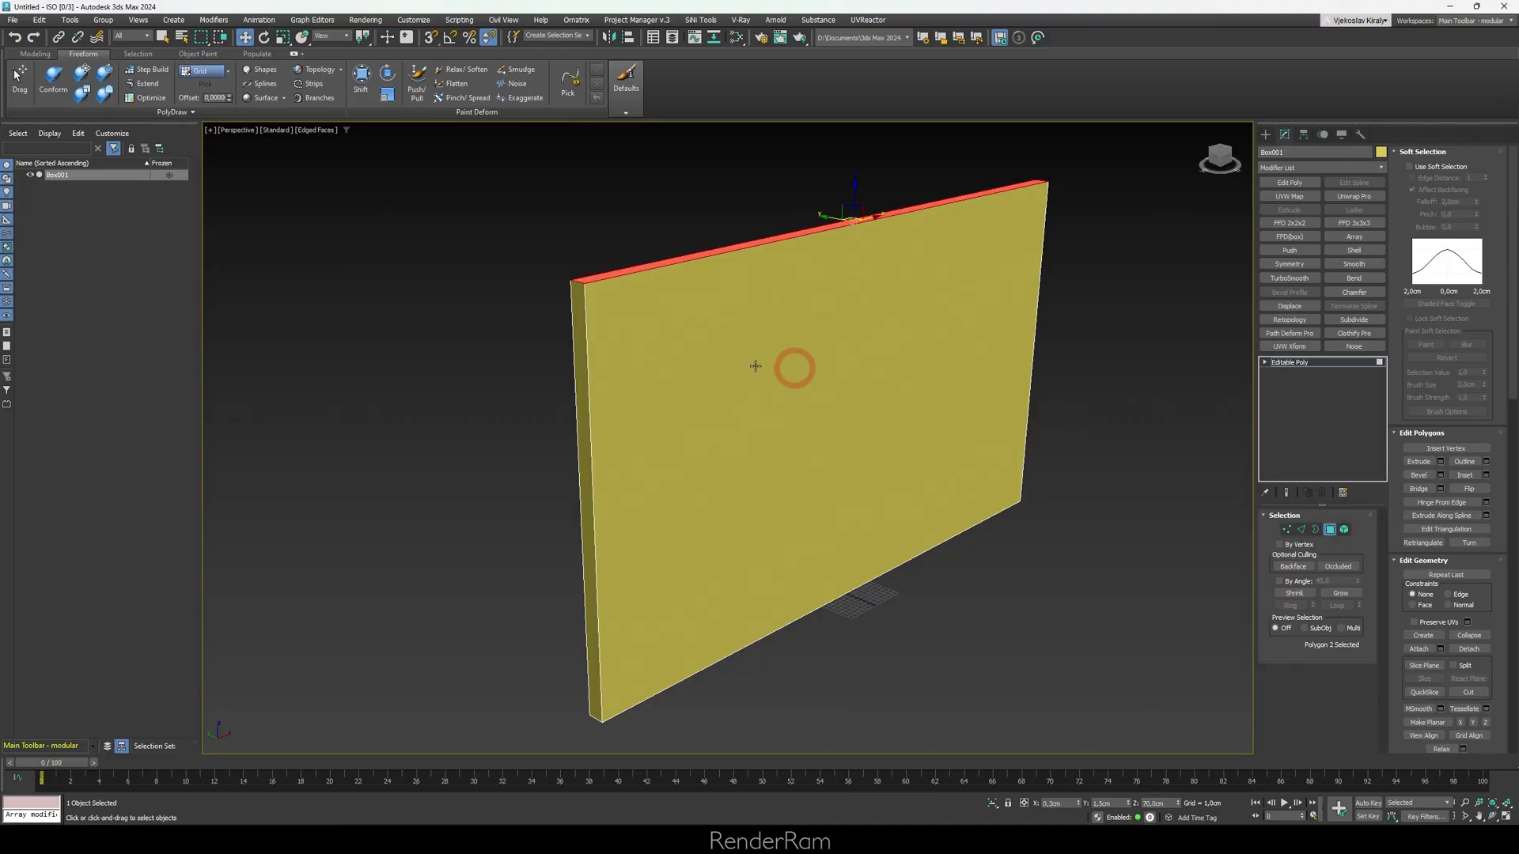
pyautogui.click(735, 437)
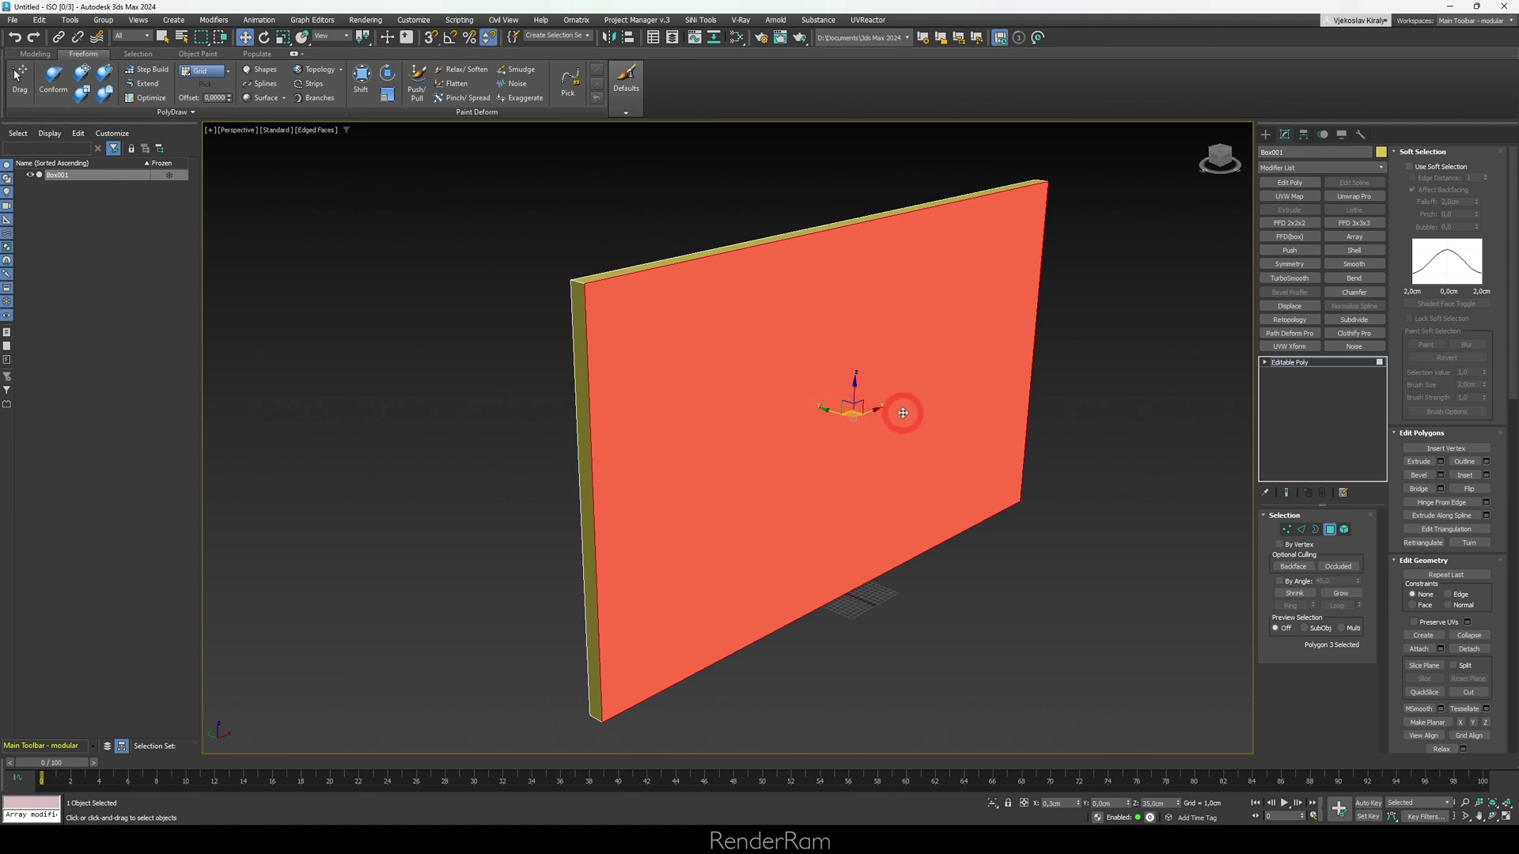
# - Select the thin top face and move it down on Z to shorten the panel
pyautogui.click(917, 210)
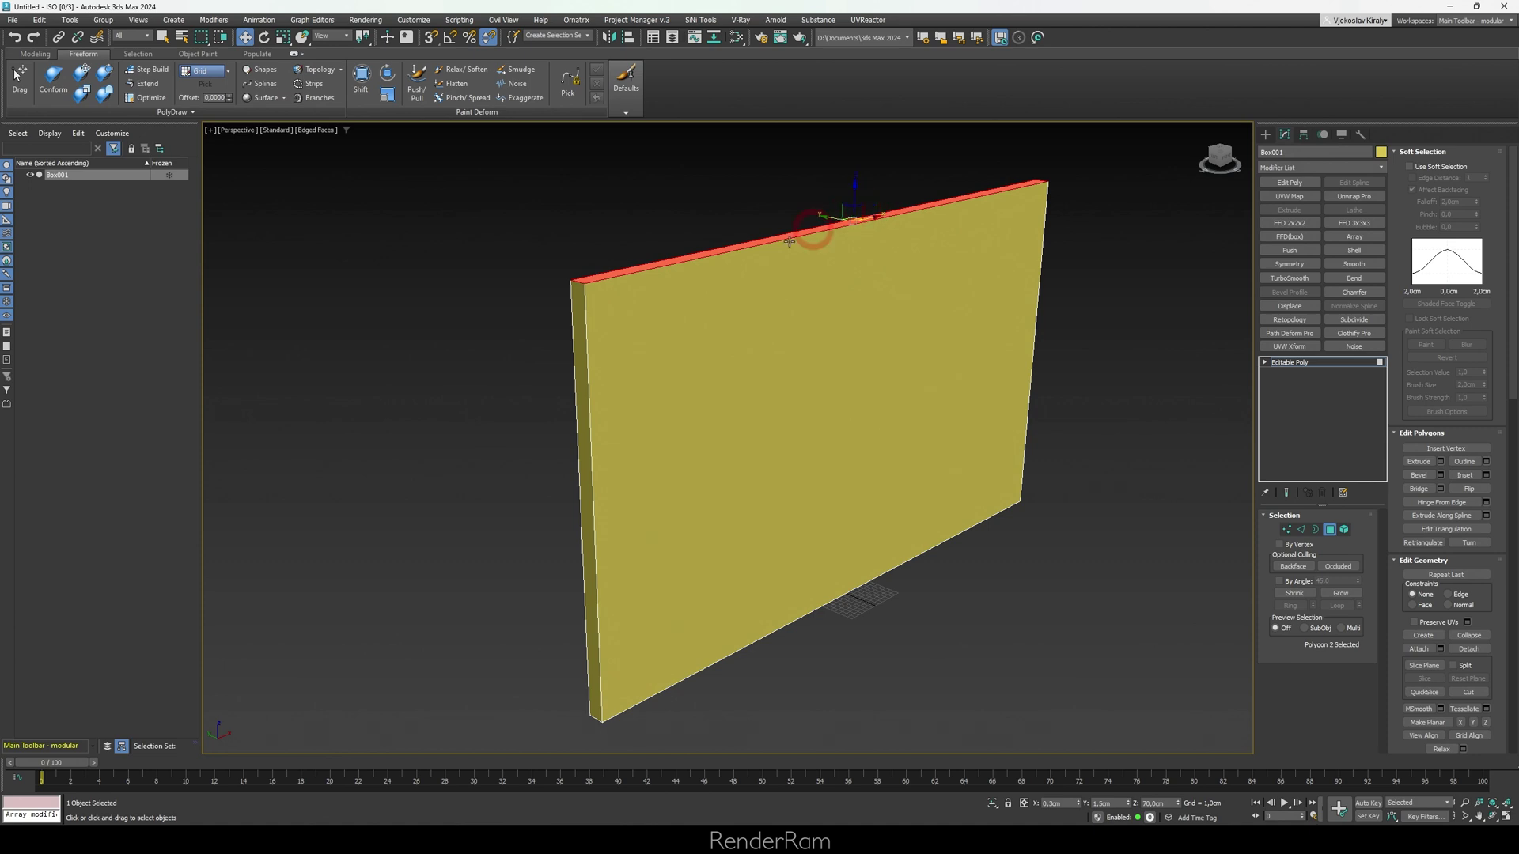
pyautogui.click(577, 314)
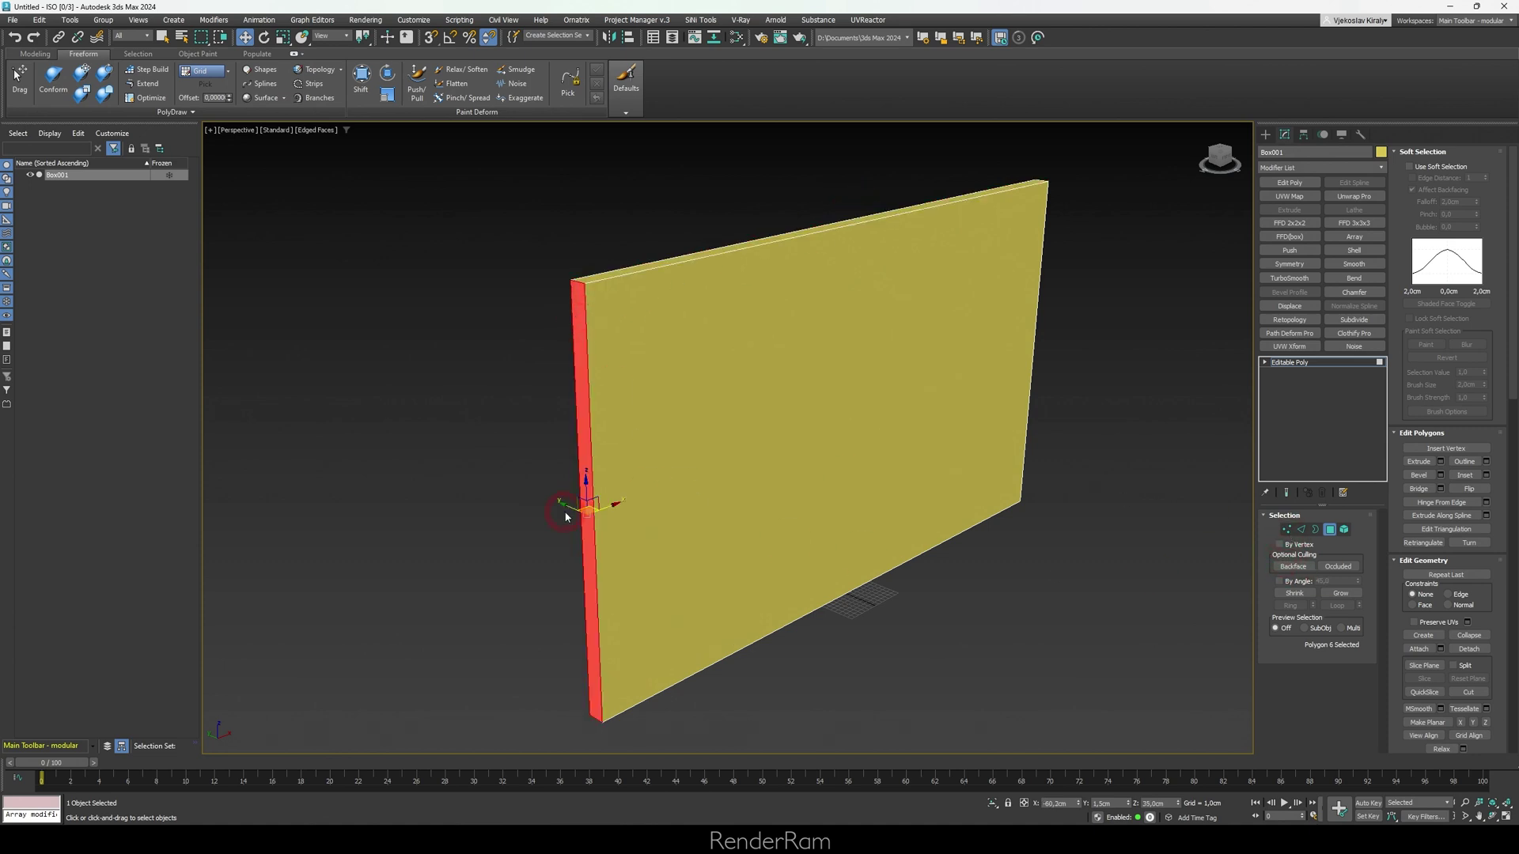
pyautogui.click(758, 260)
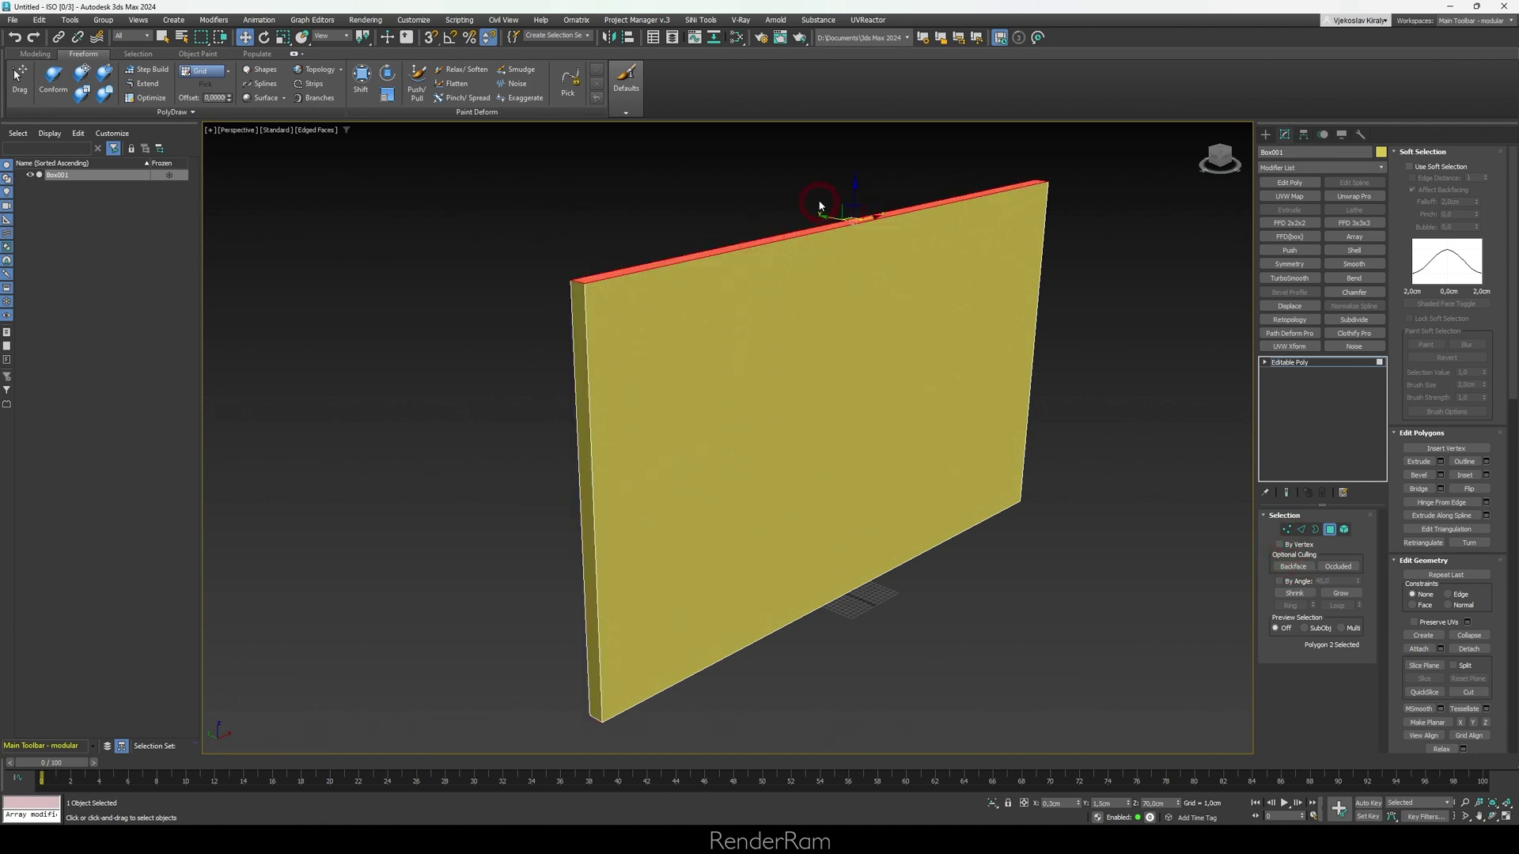
pyautogui.moveTo(854, 188)
pyautogui.mouseDown()
pyautogui.moveTo(851, 526)
pyautogui.moveTo(861, 296)
pyautogui.moveTo(838, 176)
pyautogui.moveTo(845, 198)
pyautogui.mouseUp()
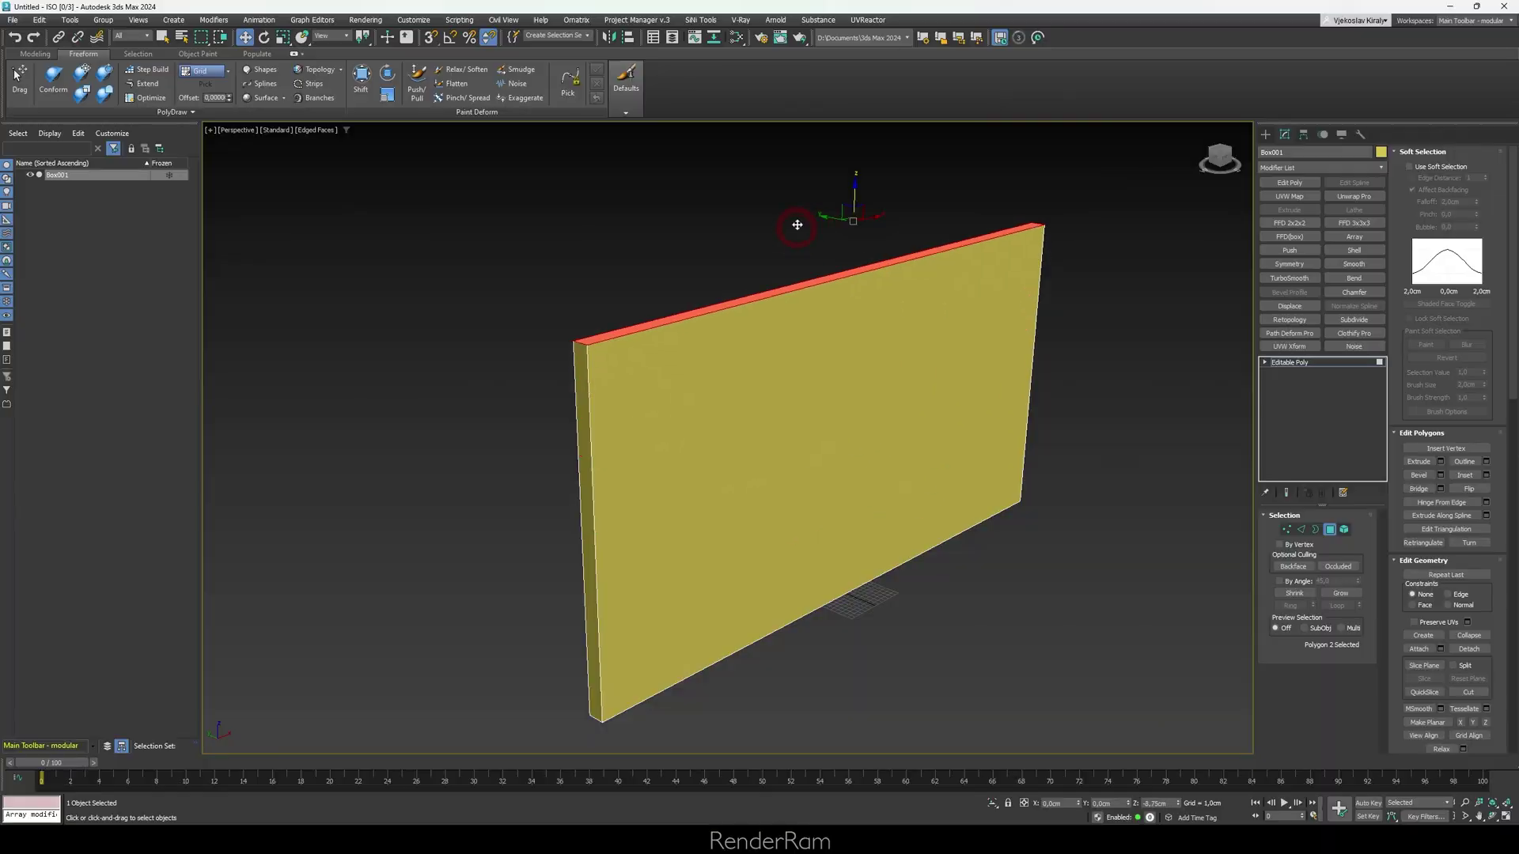
pyautogui.click(1285, 531)
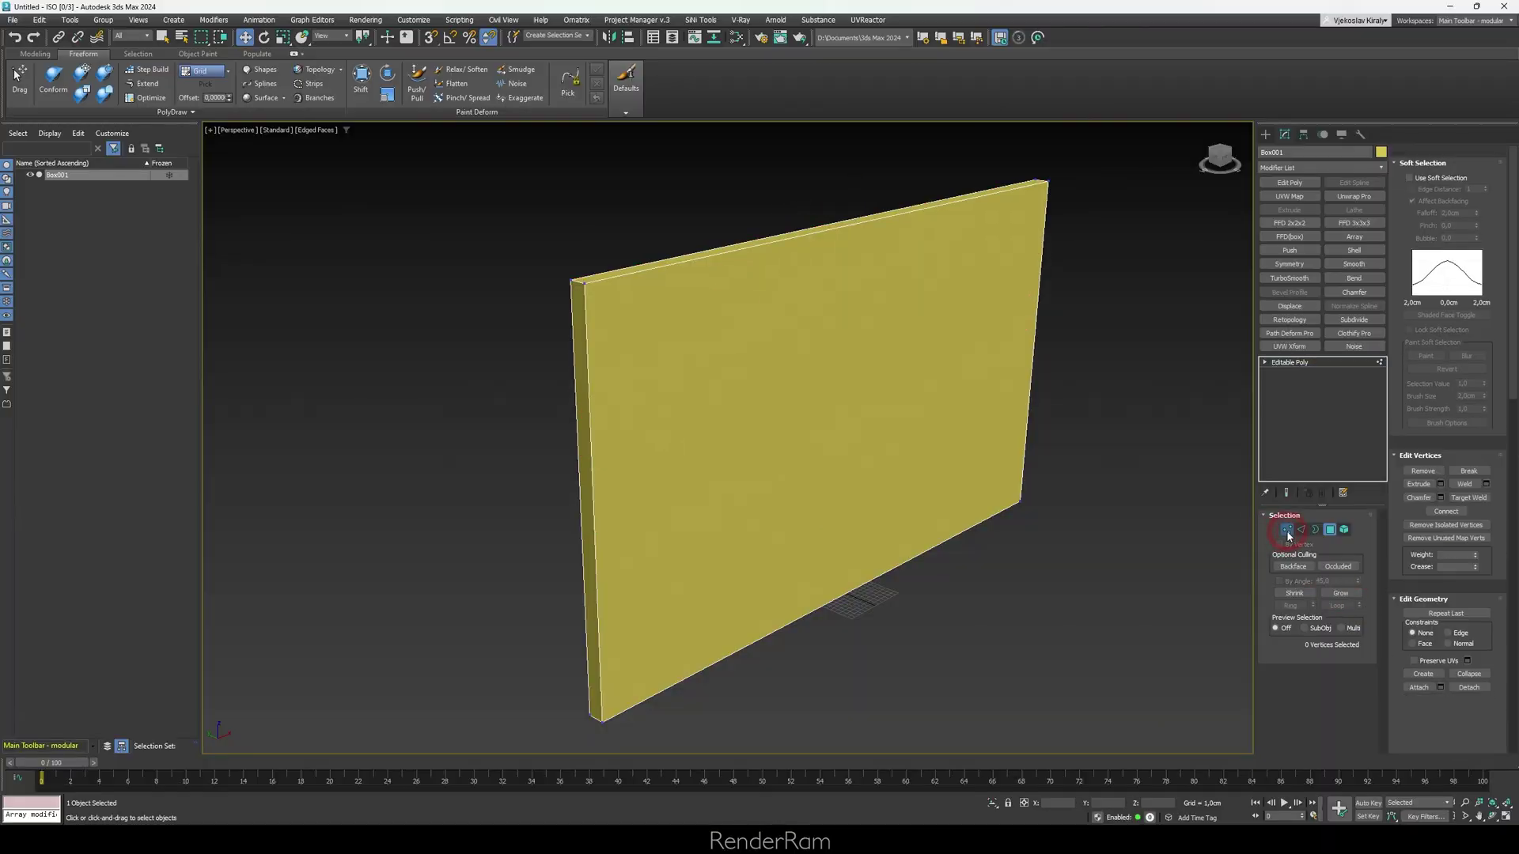
pyautogui.click(585, 286)
pyautogui.moveTo(561, 279); pyautogui.dragTo(865, 370)
pyautogui.keyDown('alt'); pyautogui.moveTo(865, 370); pyautogui.dragTo(946, 353, button='middle'); pyautogui.keyUp('alt')
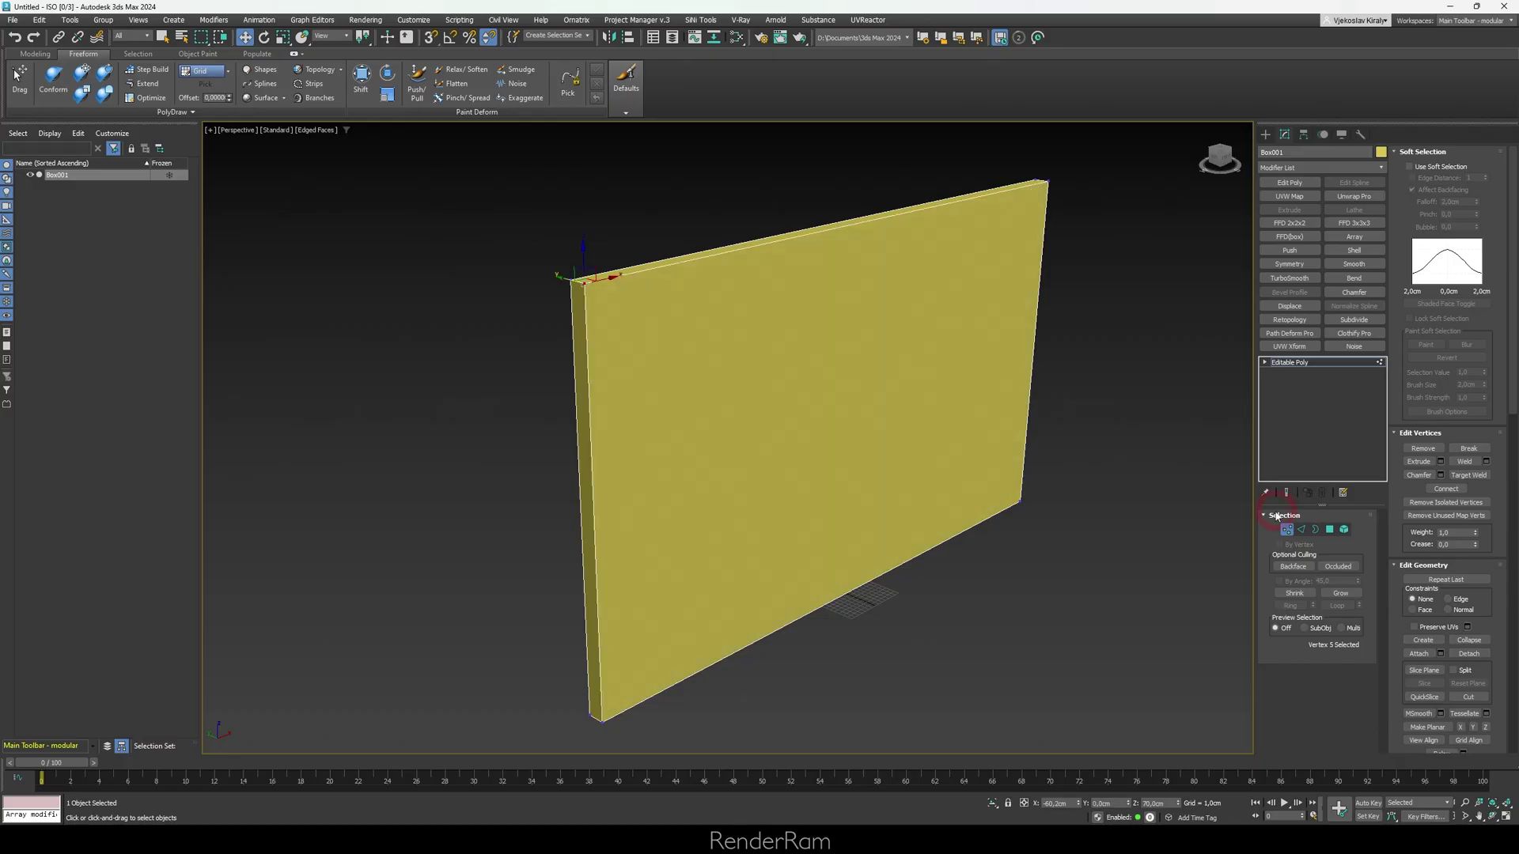
pyautogui.click(1300, 530)
pyautogui.click(791, 244)
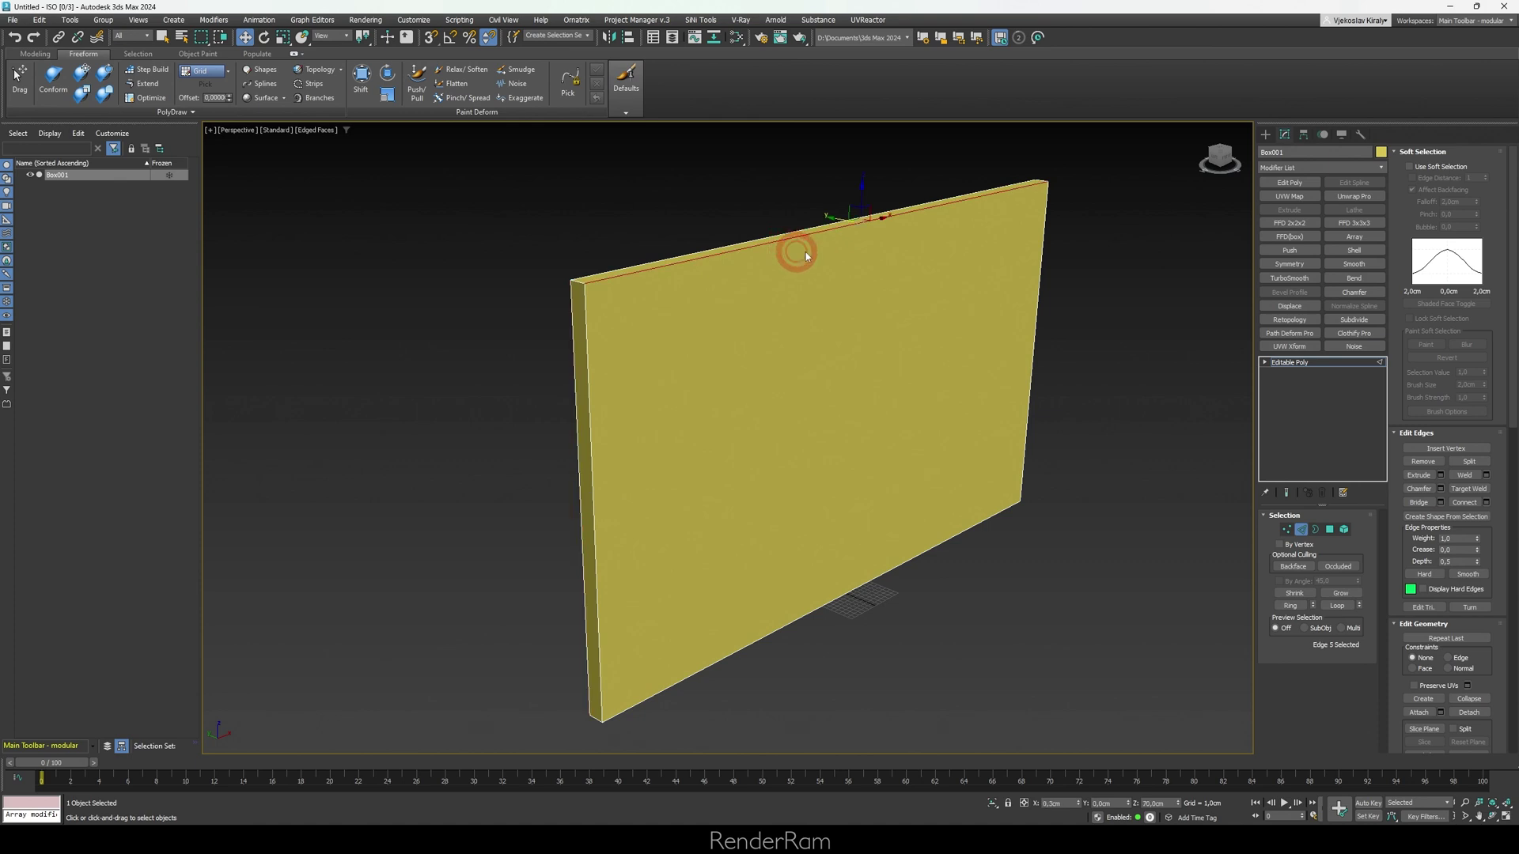
pyautogui.moveTo(840, 220); pyautogui.dragTo(943, 261)
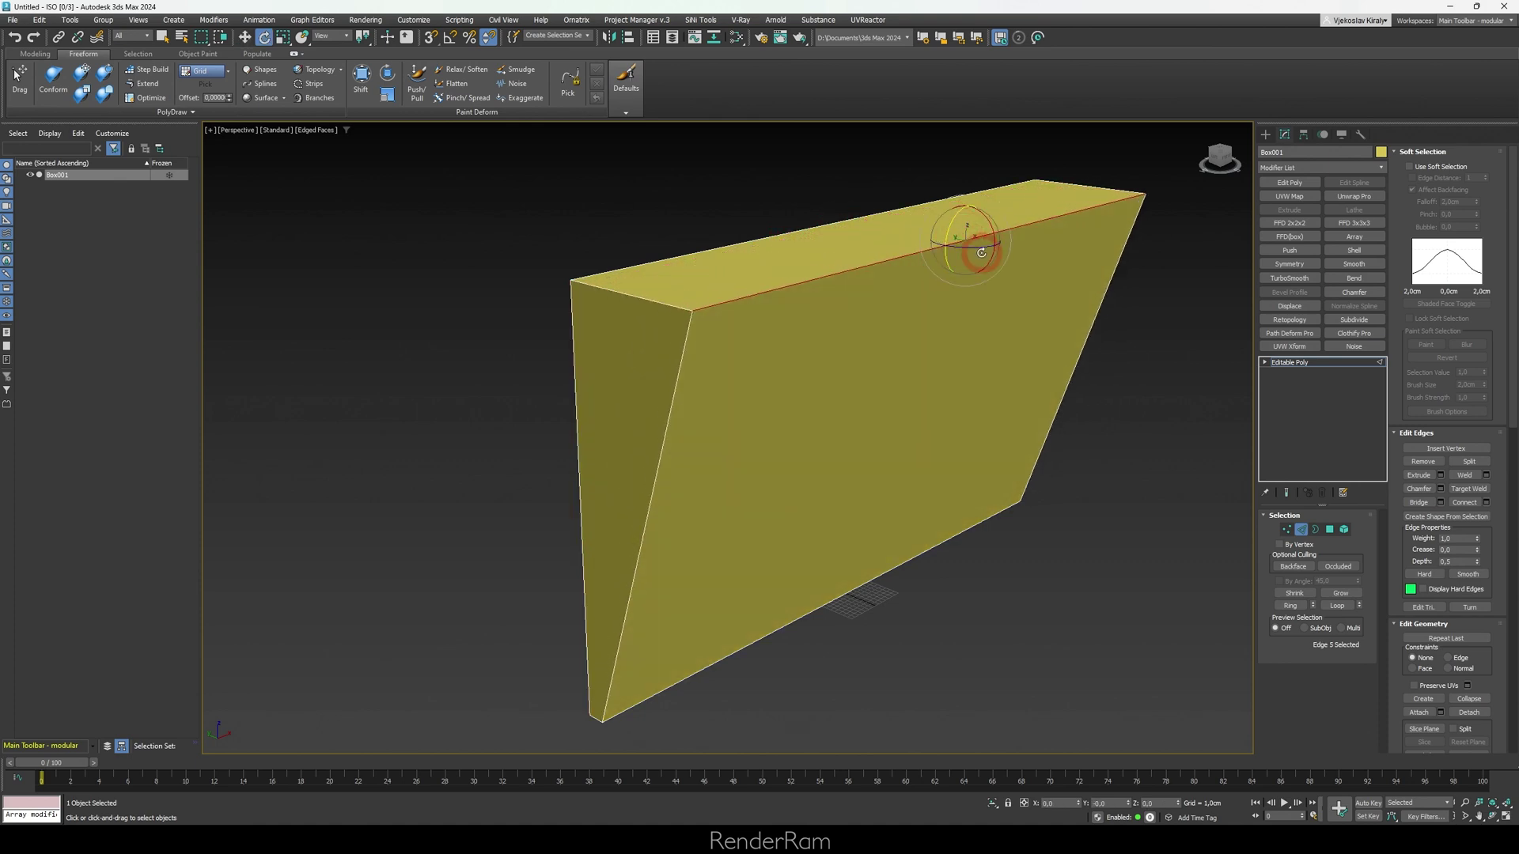
pyautogui.moveTo(973, 250)
pyautogui.mouseDown()
pyautogui.moveTo(998, 248)
pyautogui.moveTo(948, 249)
pyautogui.moveTo(989, 237)
pyautogui.moveTo(942, 231)
pyautogui.moveTo(964, 242)
pyautogui.mouseUp()
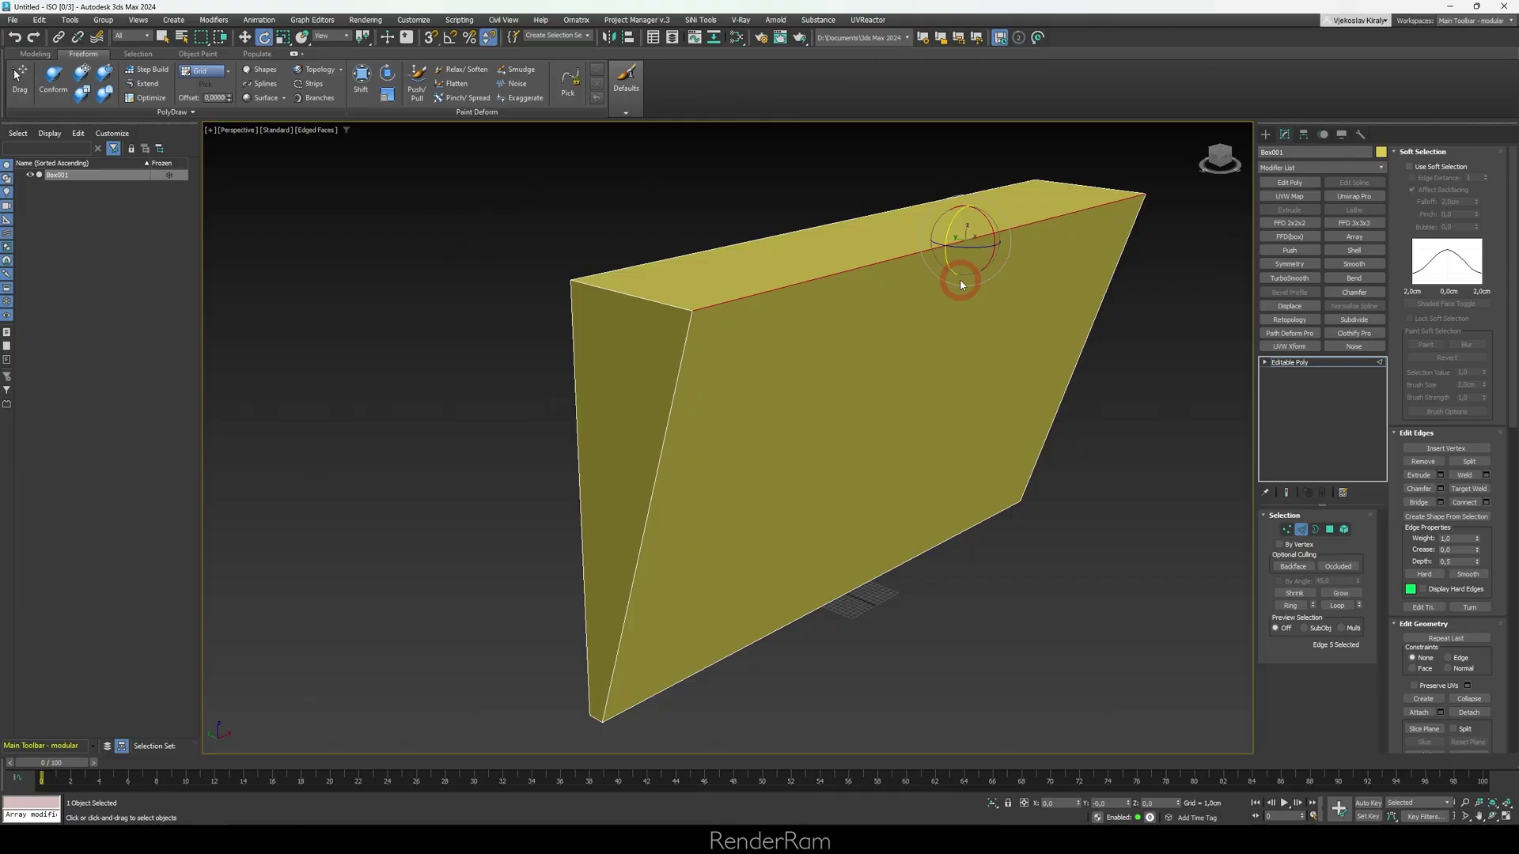
pyautogui.press('r')
pyautogui.moveTo(967, 235); pyautogui.dragTo(908, 340)
pyautogui.keyDown('alt'); pyautogui.moveTo(908, 340); pyautogui.dragTo(989, 328, button='middle'); pyautogui.keyUp('alt')
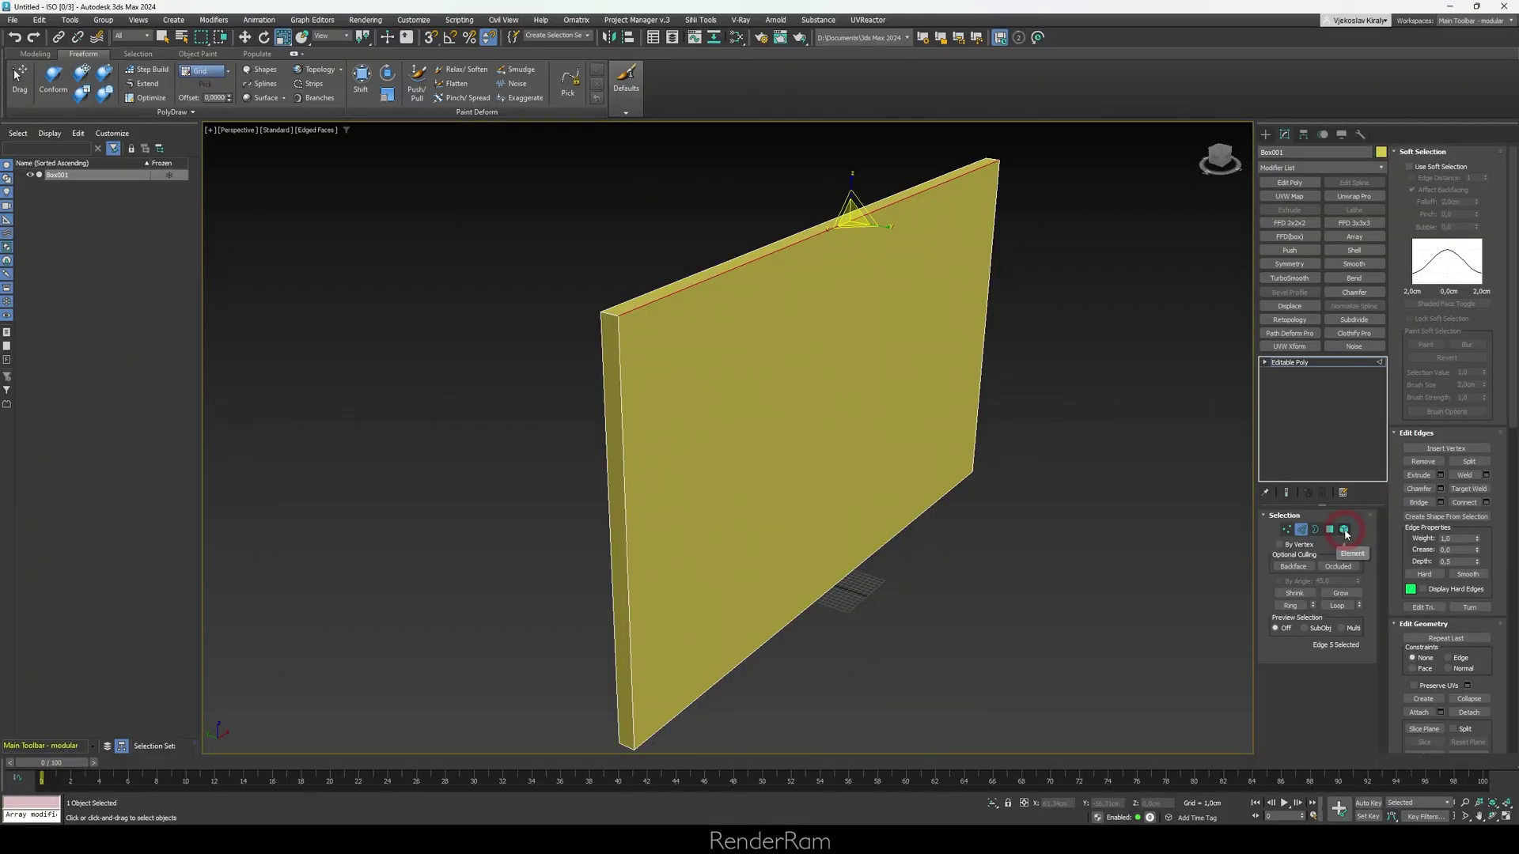
# - Select the whole box as an Element, then pick the front and side faces in Polygon mode
pyautogui.click(1344, 532)
pyautogui.click(785, 360)
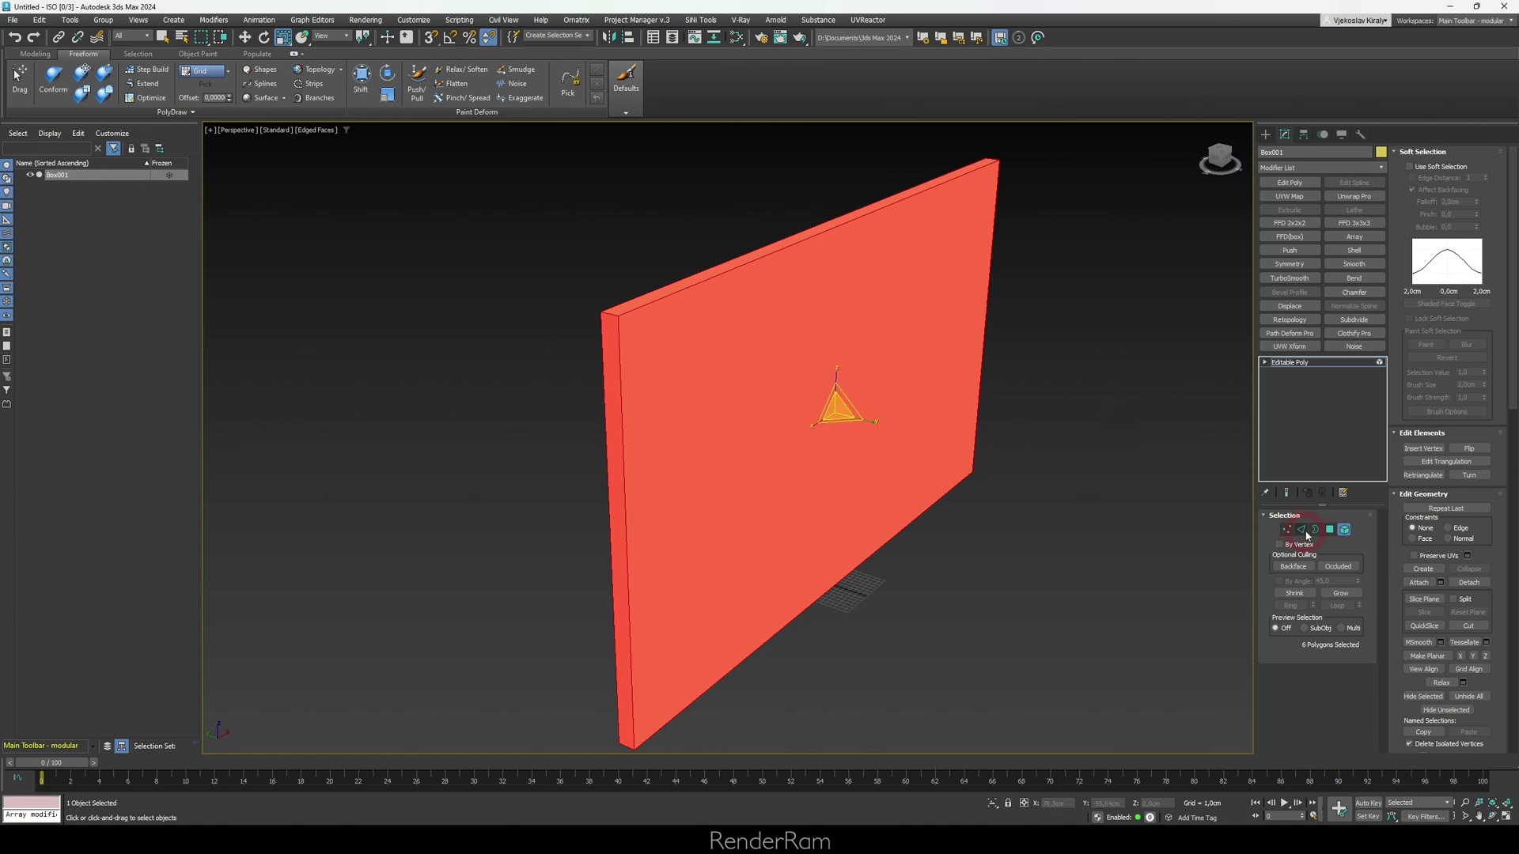
pyautogui.click(1329, 530)
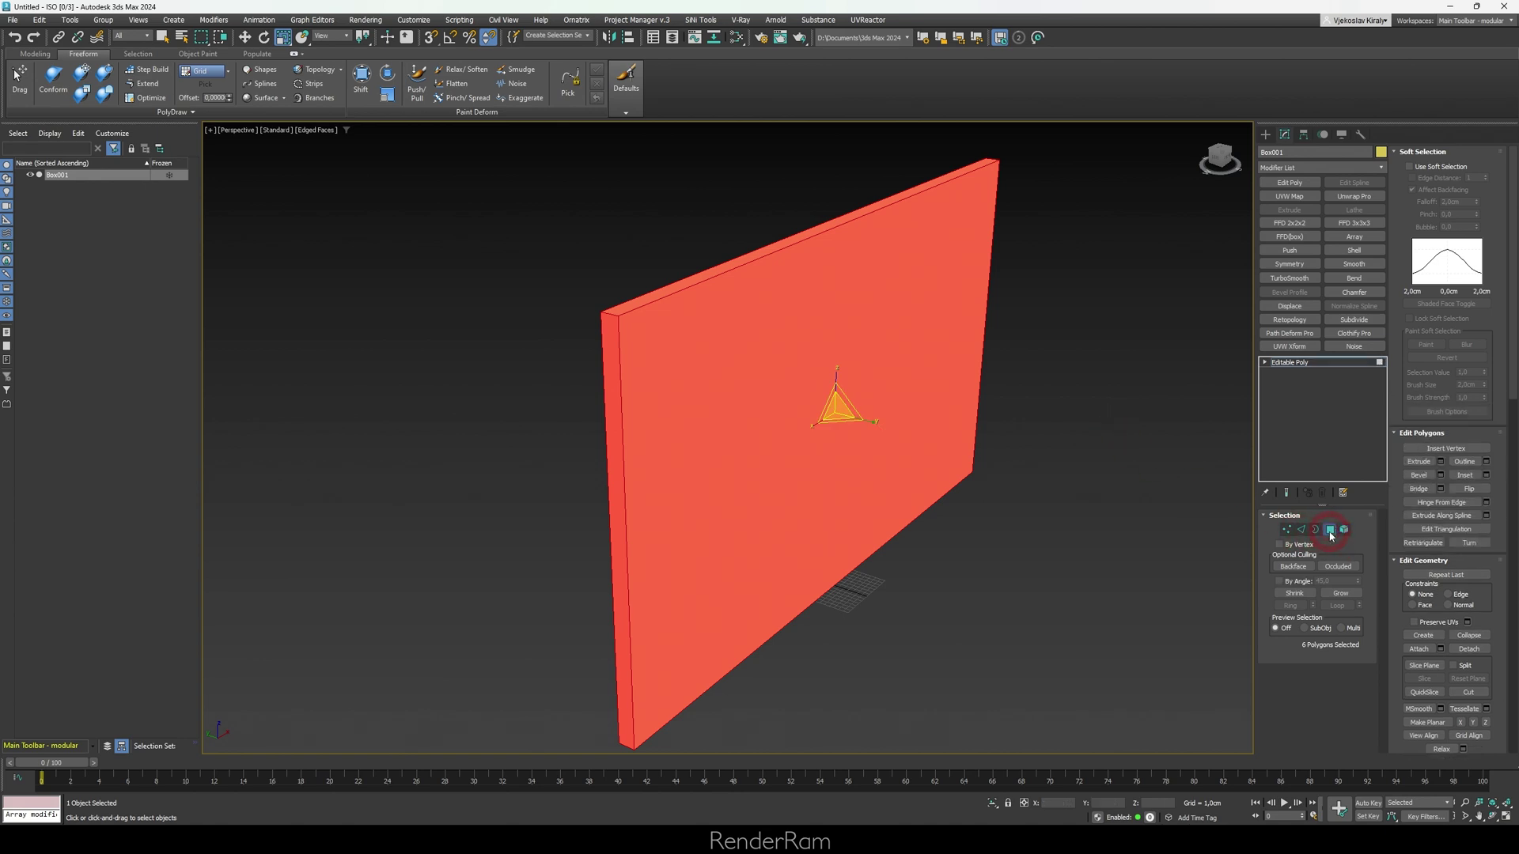
pyautogui.click(1087, 344)
pyautogui.click(871, 389)
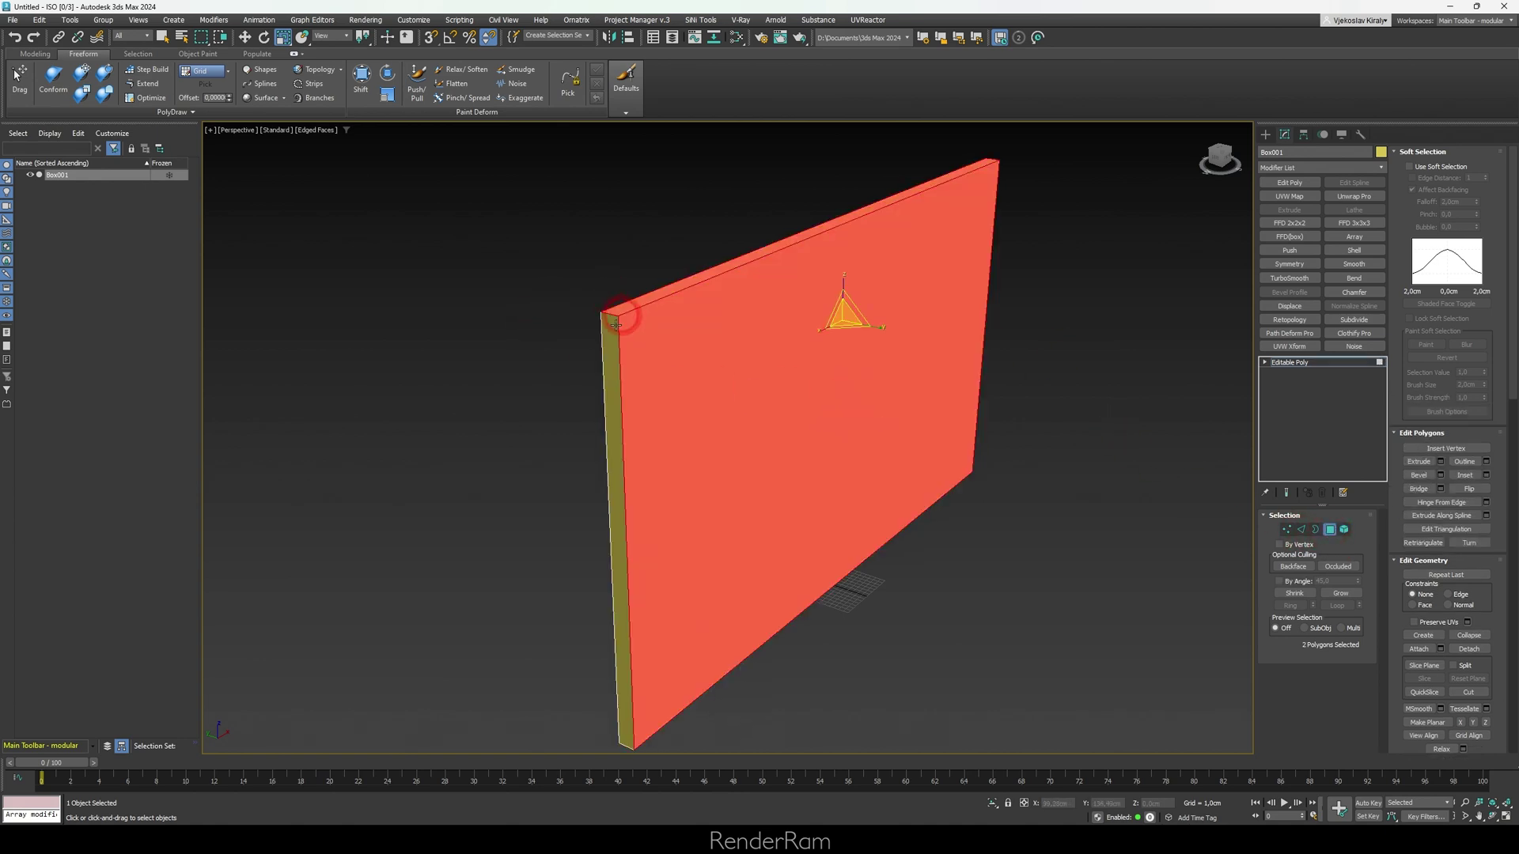
pyautogui.keyDown('ctrl'); pyautogui.click(620, 329); pyautogui.keyUp('ctrl')
pyautogui.click(569, 353)
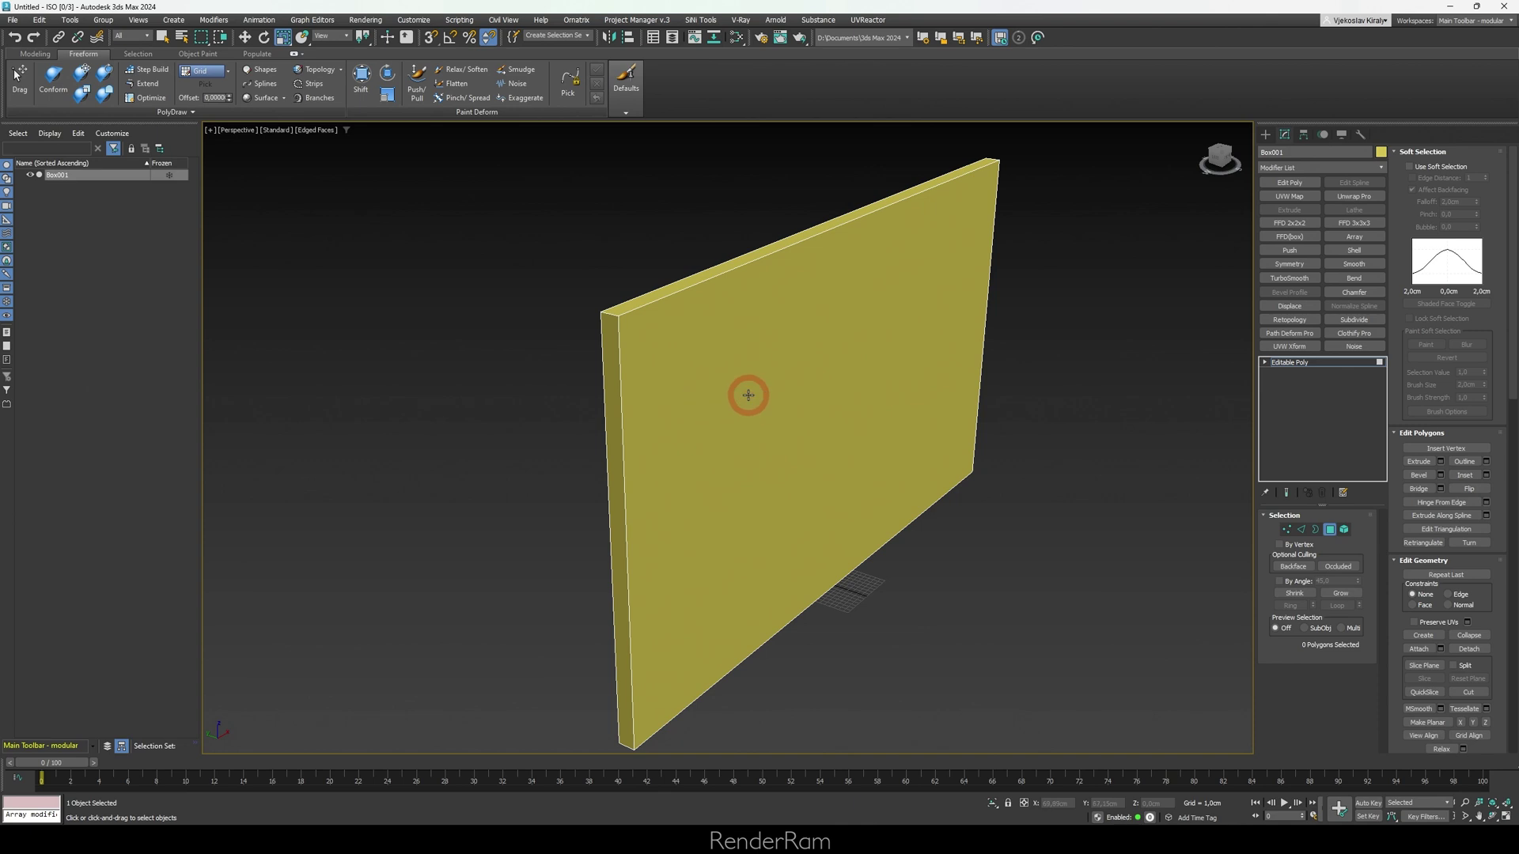
# - Select all polygons with Ctrl+A and orbit around the box
pyautogui.hotkey('ctrl', 'a')
pyautogui.keyDown('alt'); pyautogui.moveTo(776, 390); pyautogui.dragTo(1098, 474, button='middle'); pyautogui.keyUp('alt')
pyautogui.click(1346, 529)
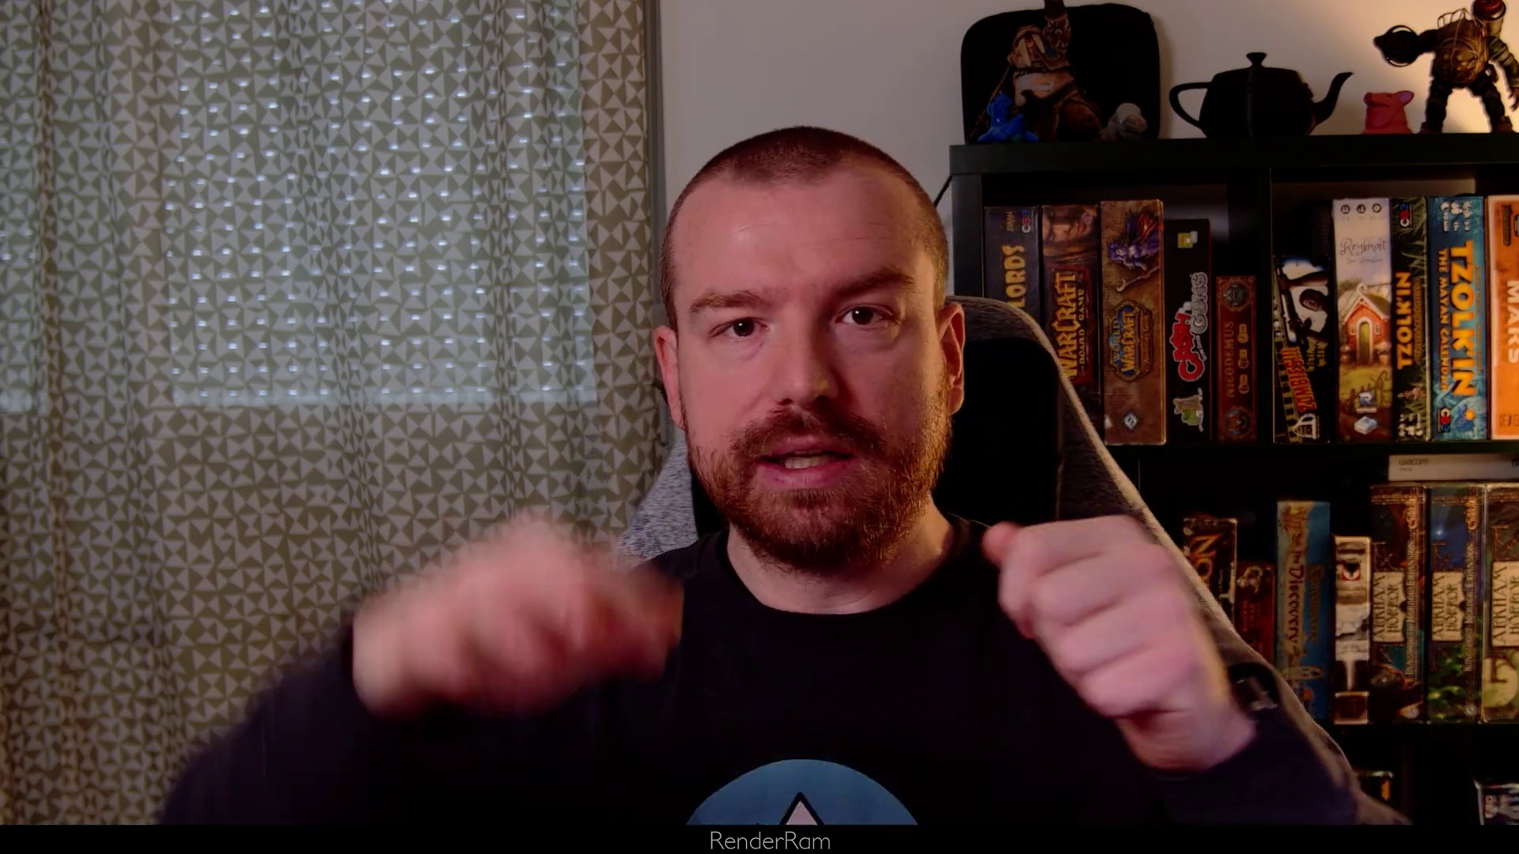
# - Deselect all, select only the large front face, and collapse the Soft Selection rollout
pyautogui.press('4')
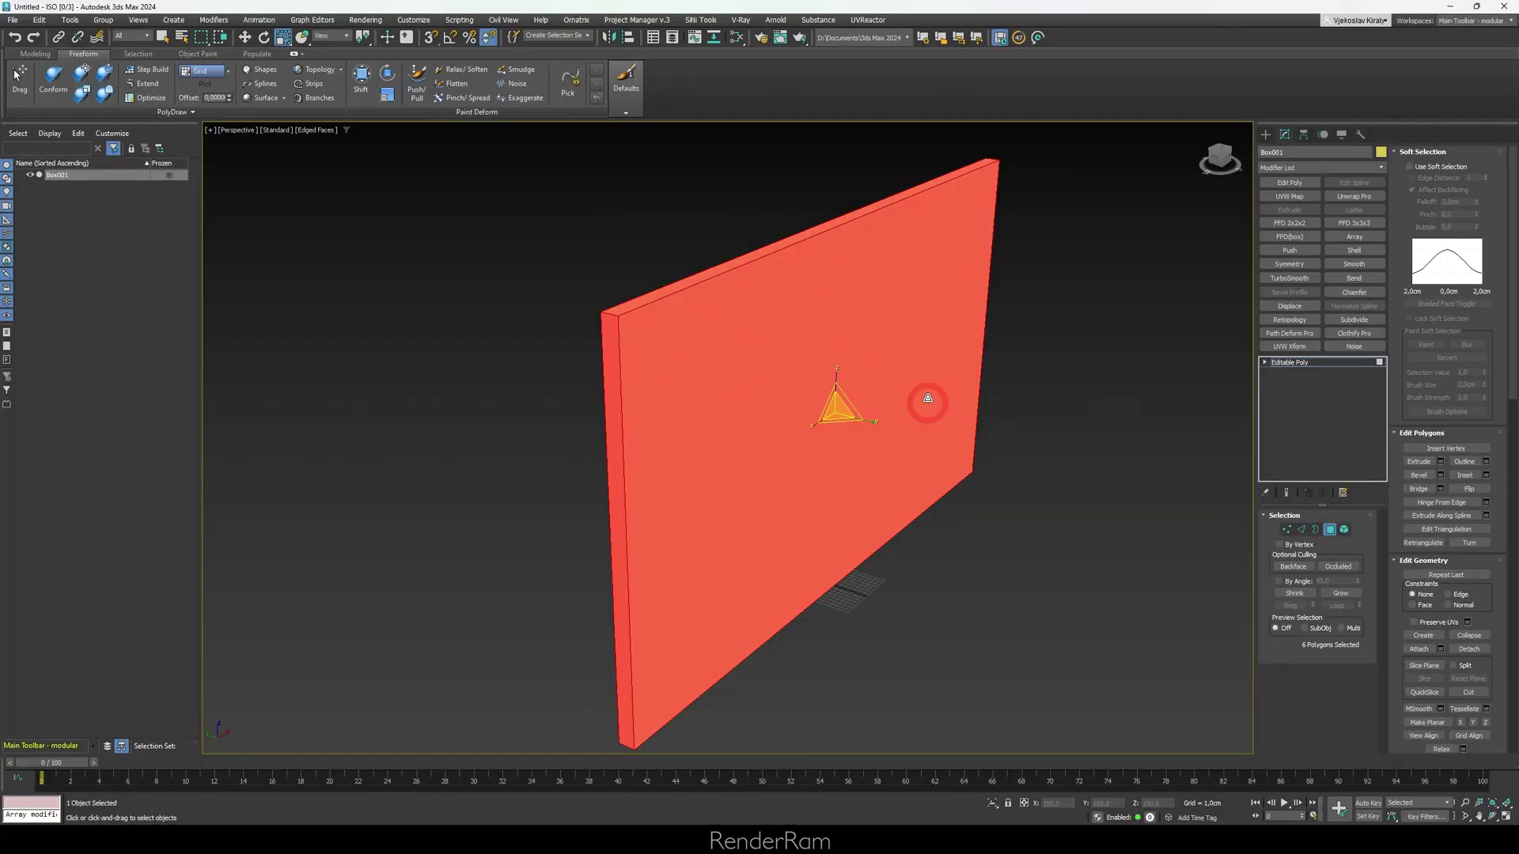
pyautogui.click(1082, 357)
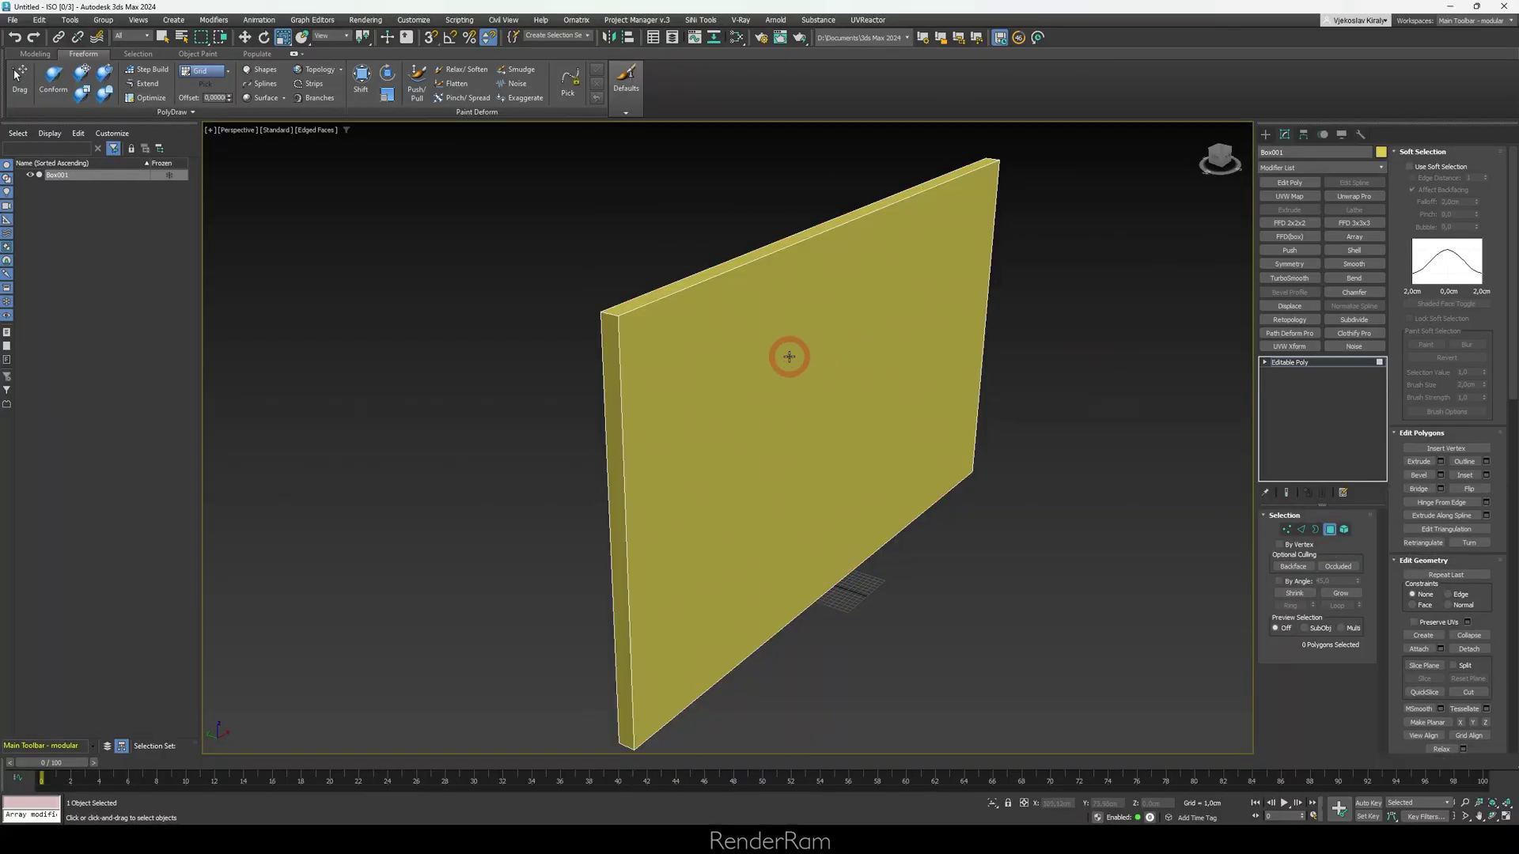
pyautogui.click(945, 326)
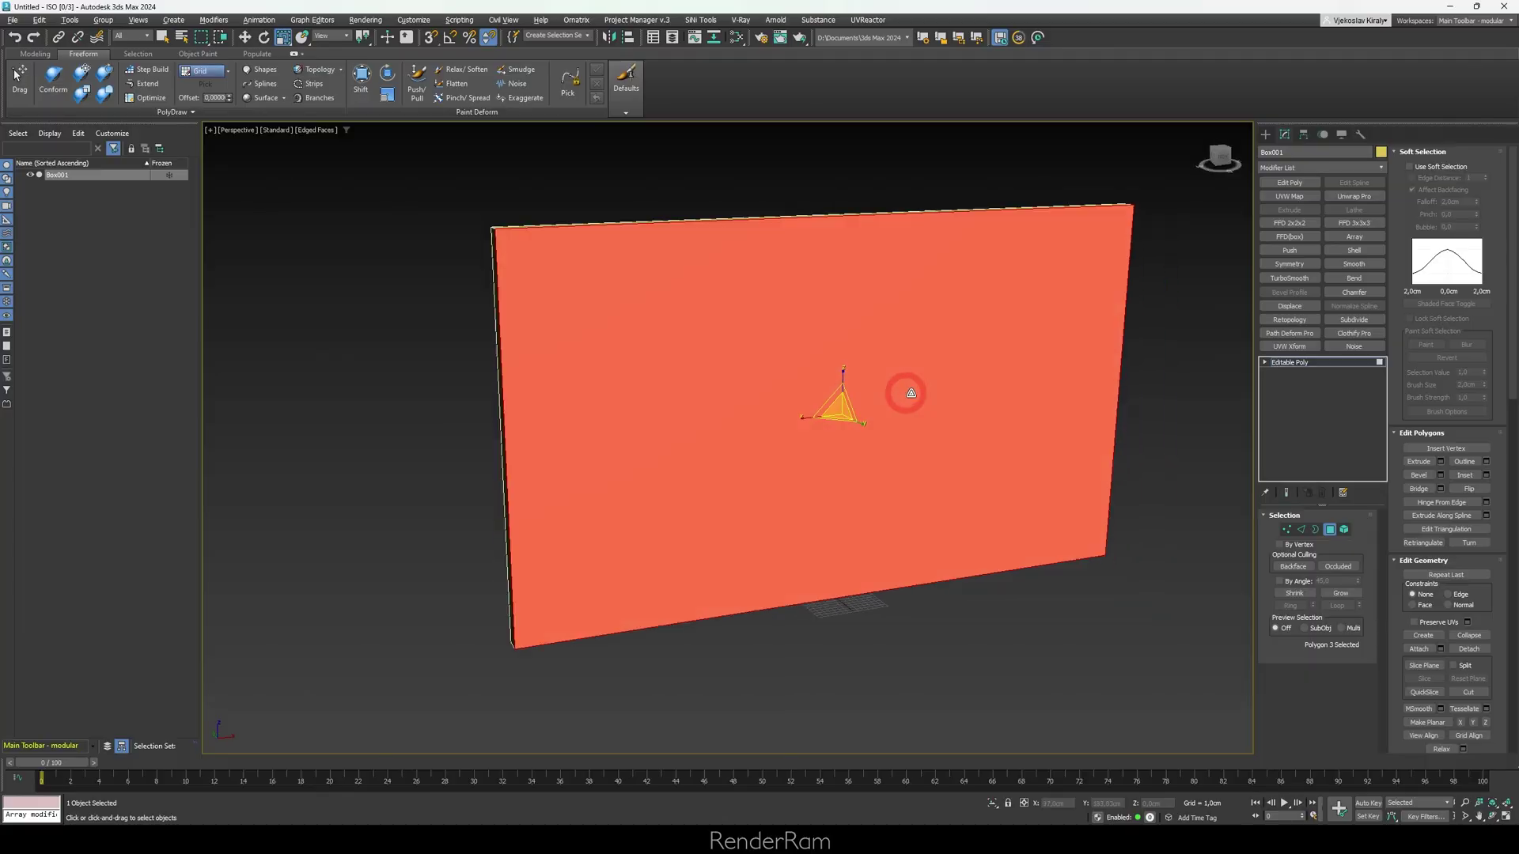
pyautogui.keyDown('alt'); pyautogui.moveTo(911, 393); pyautogui.dragTo(529, 267, button='middle'); pyautogui.keyUp('alt')
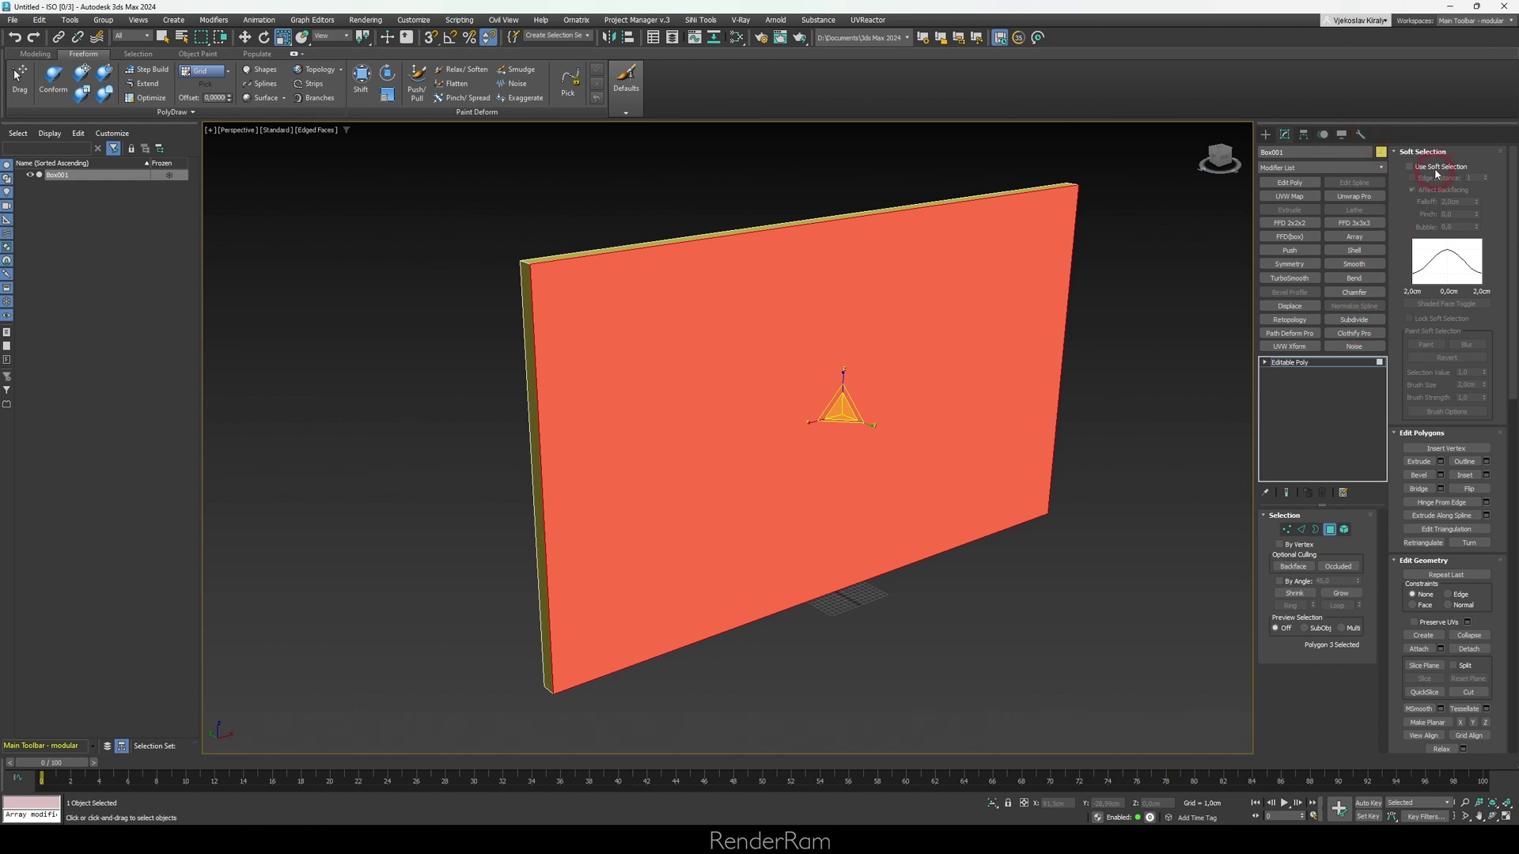
pyautogui.moveTo(1505, 170); pyautogui.dragTo(1463, 152)
pyautogui.click(1431, 153)
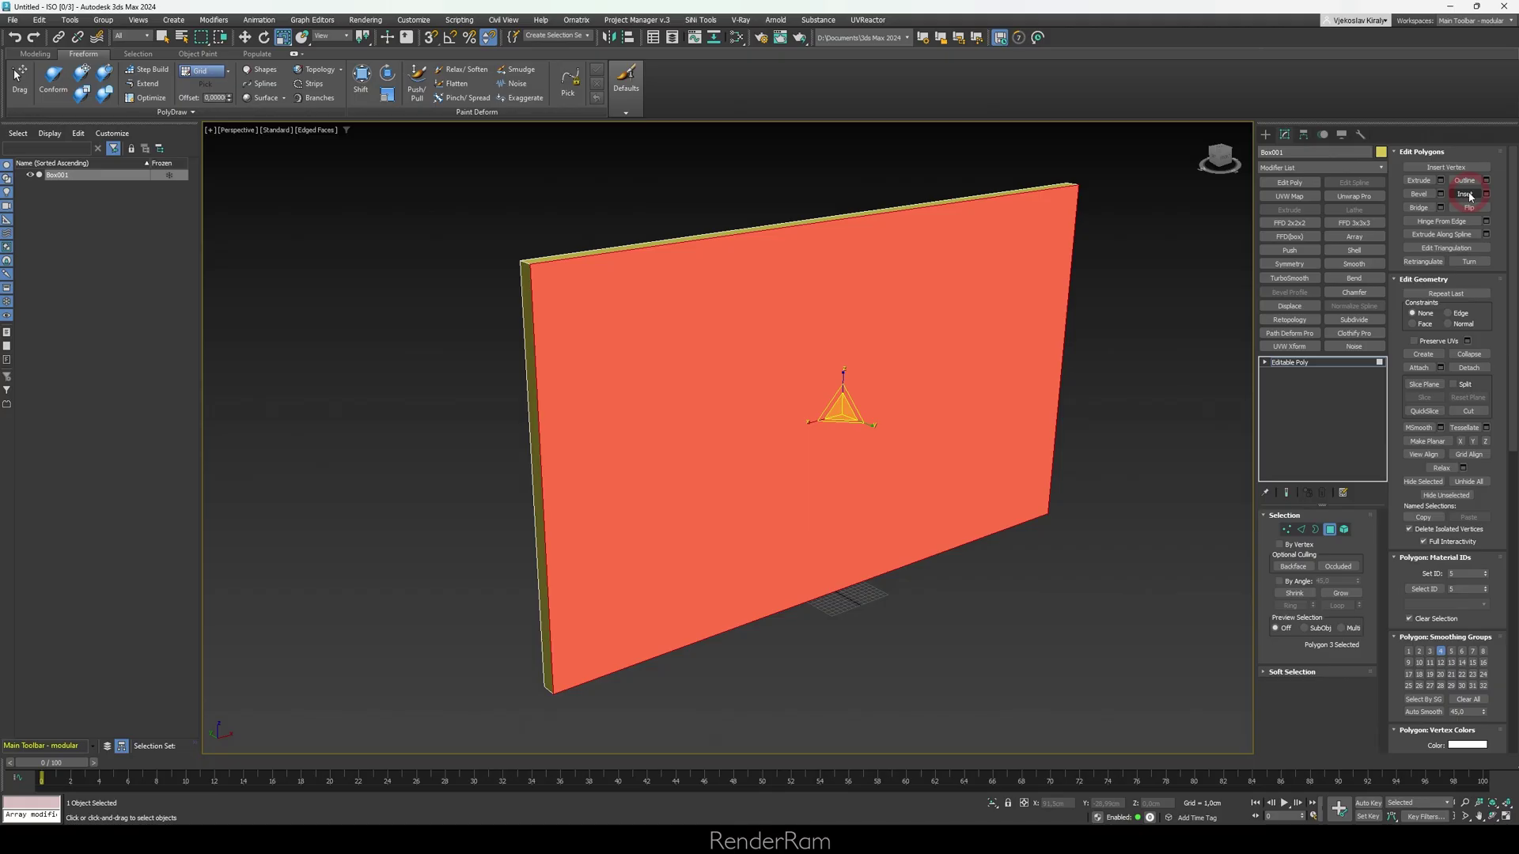
# - Inset the front polygon interactively by dragging, leaving a wide border frame
pyautogui.click(1362, 213)
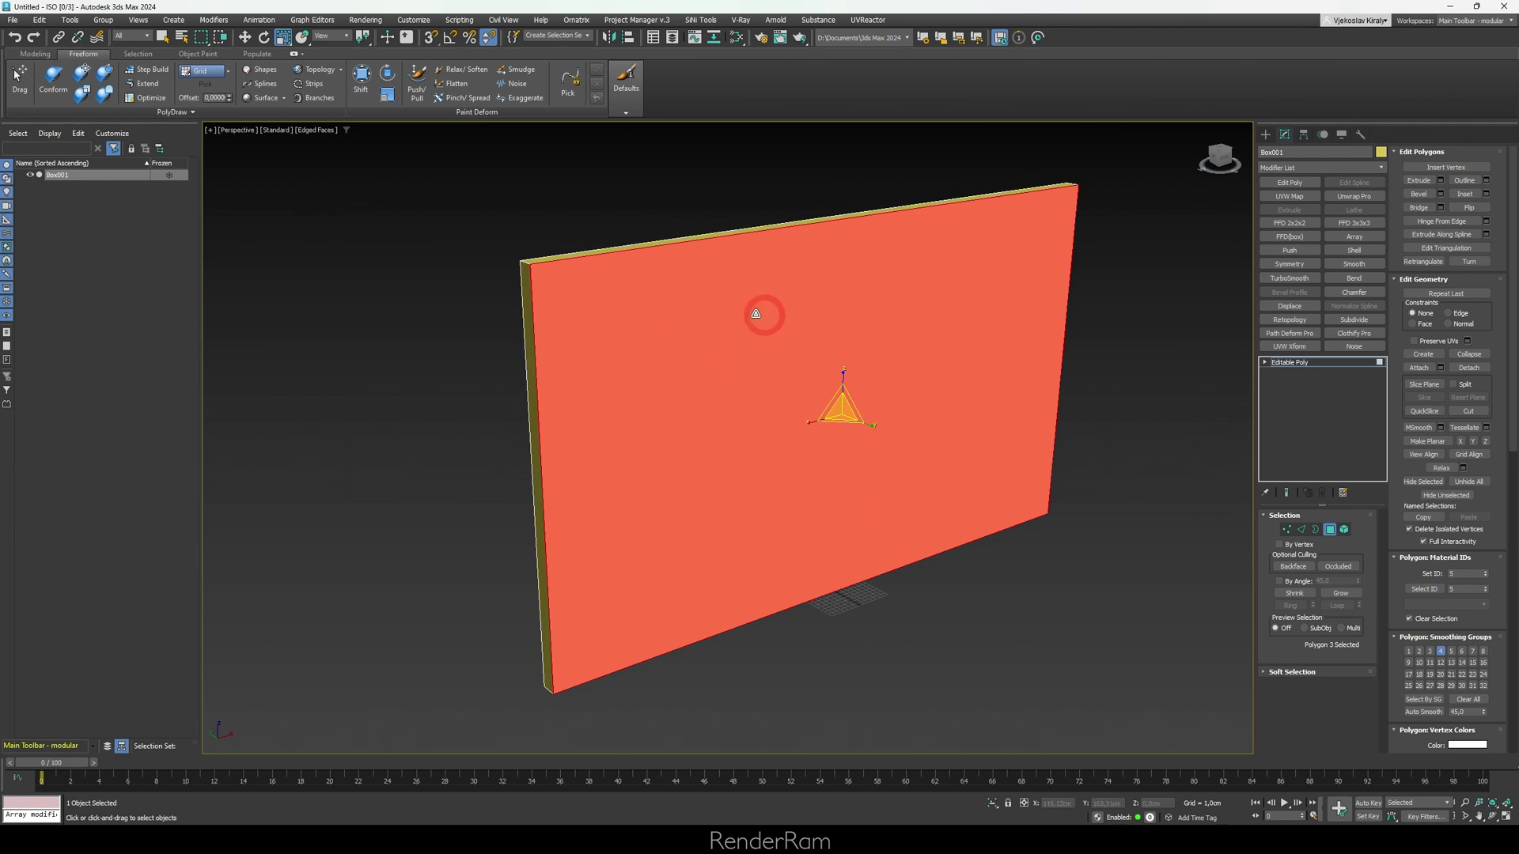
pyautogui.press('w')
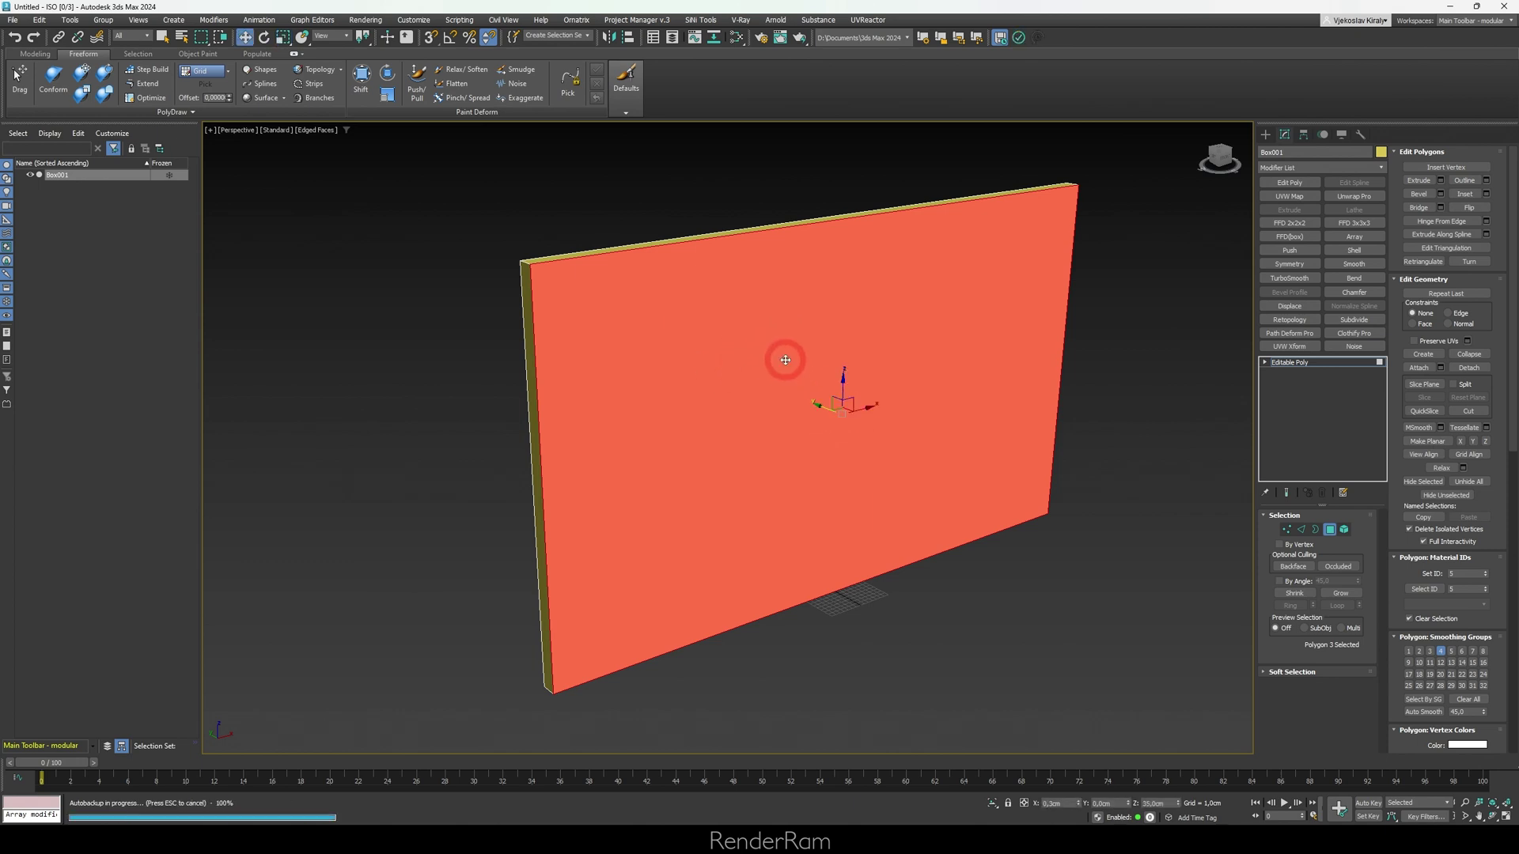
pyautogui.press('e')
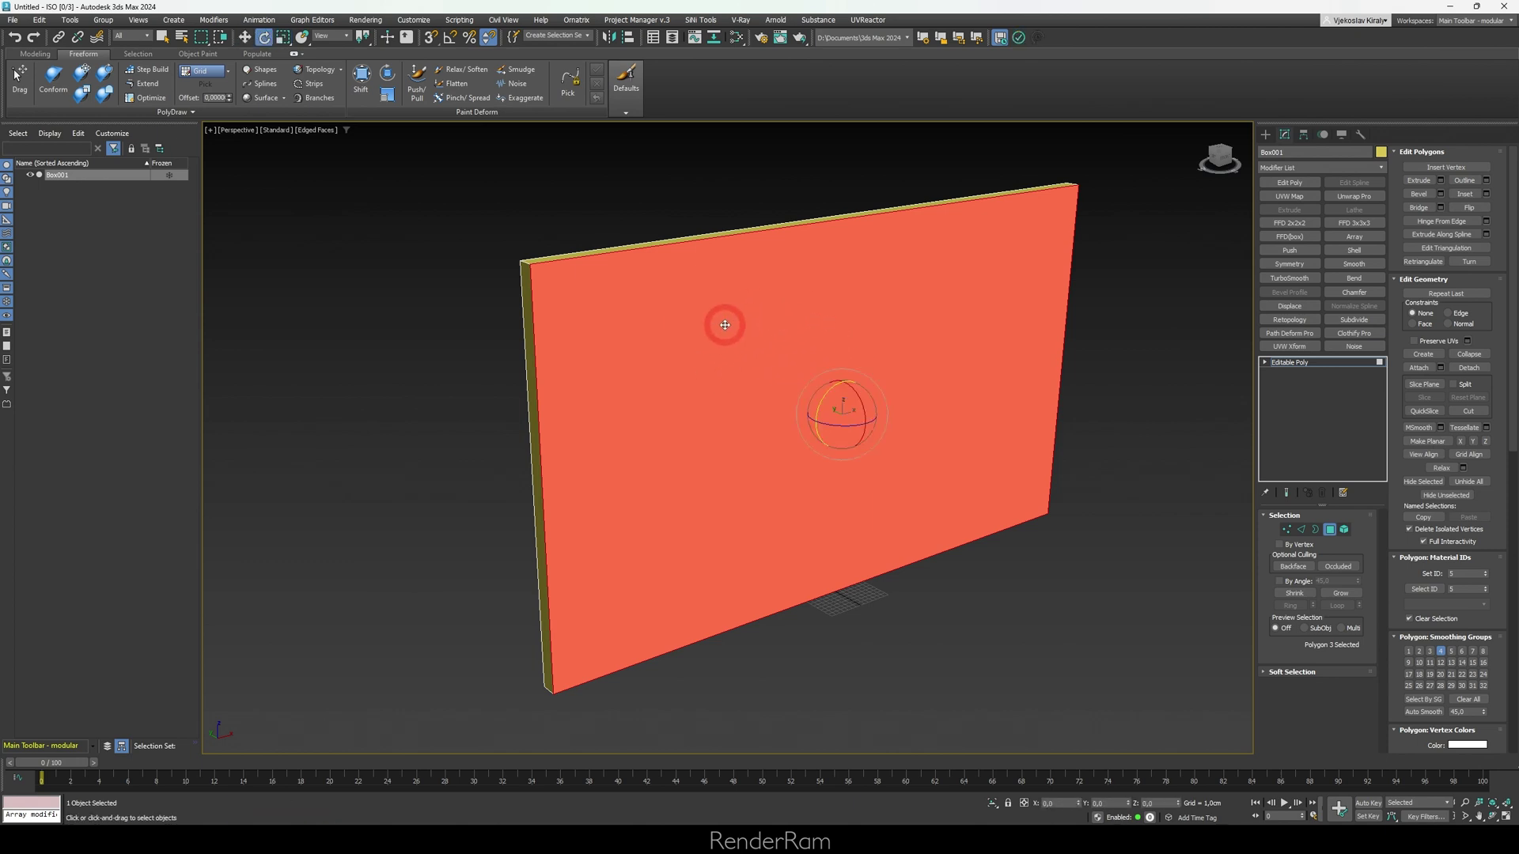
pyautogui.press('w')
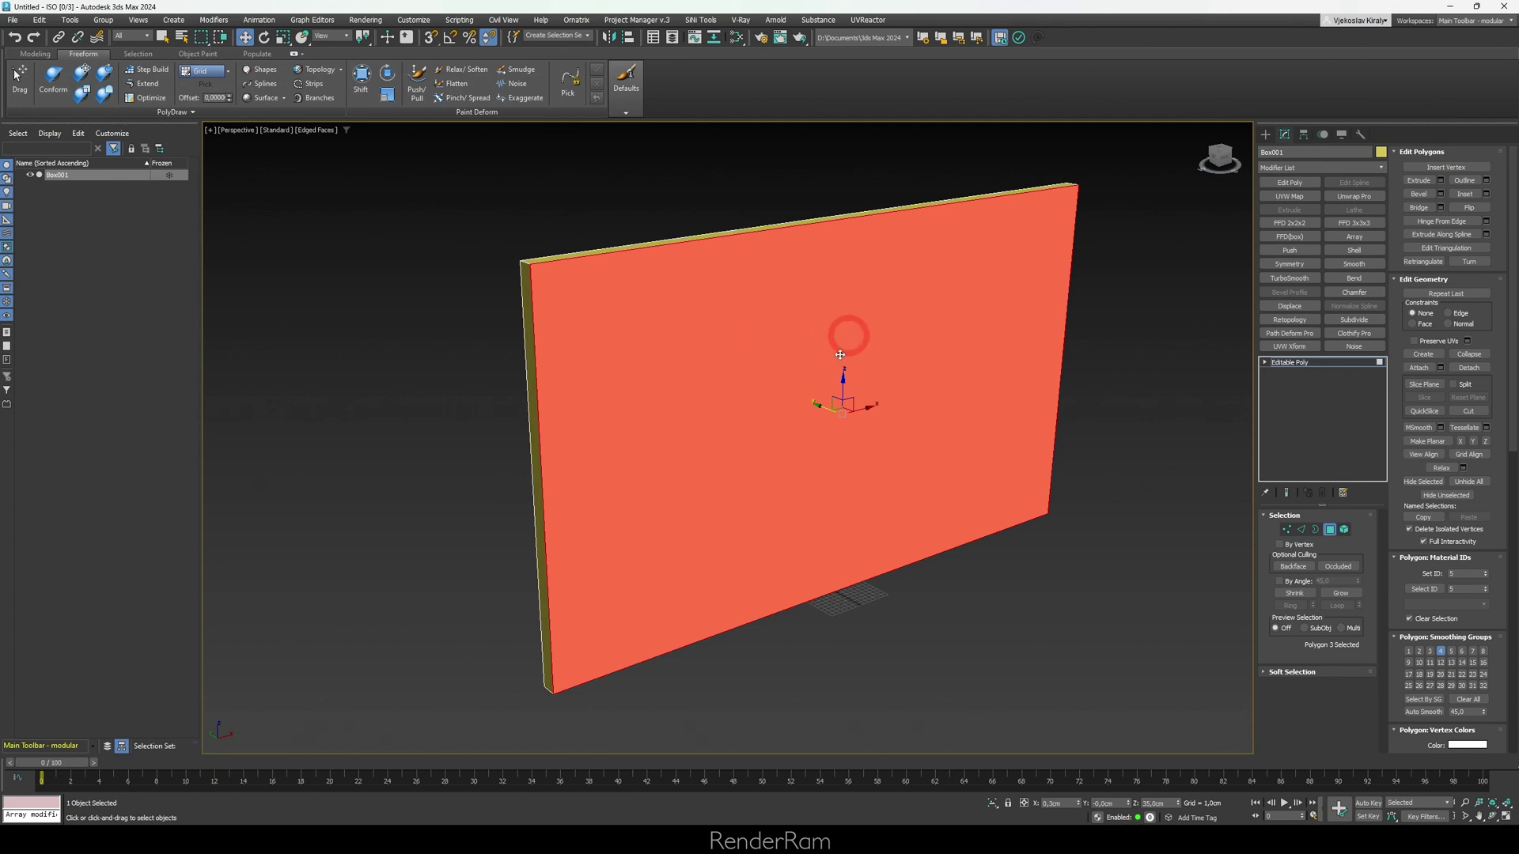
pyautogui.click(1463, 197)
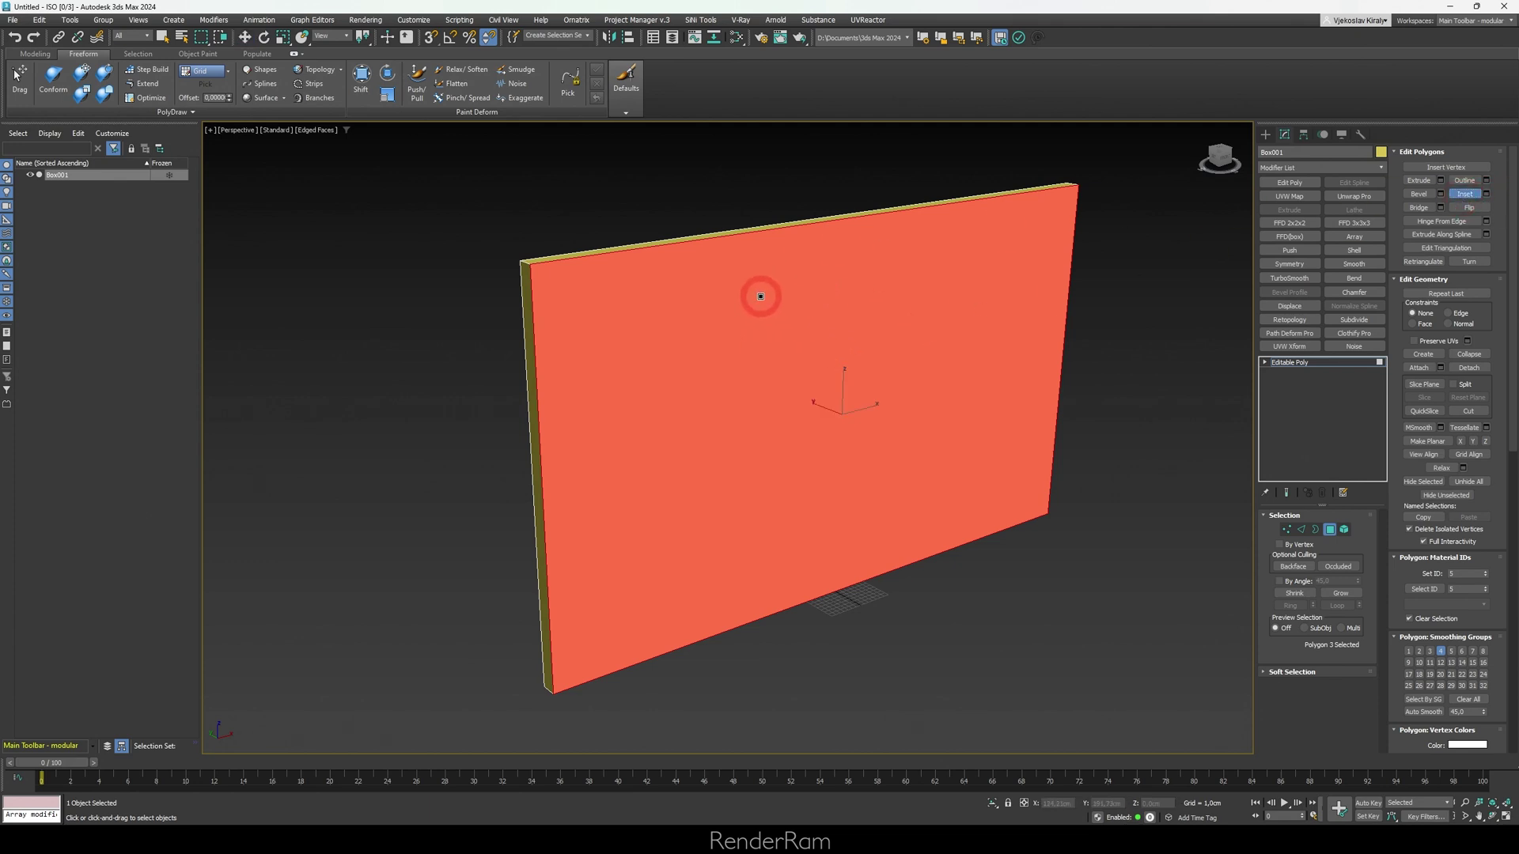
pyautogui.moveTo(760, 297); pyautogui.dragTo(799, 407)
pyautogui.keyDown('alt'); pyautogui.moveTo(799, 406); pyautogui.dragTo(936, 441, button='middle'); pyautogui.keyUp('alt')
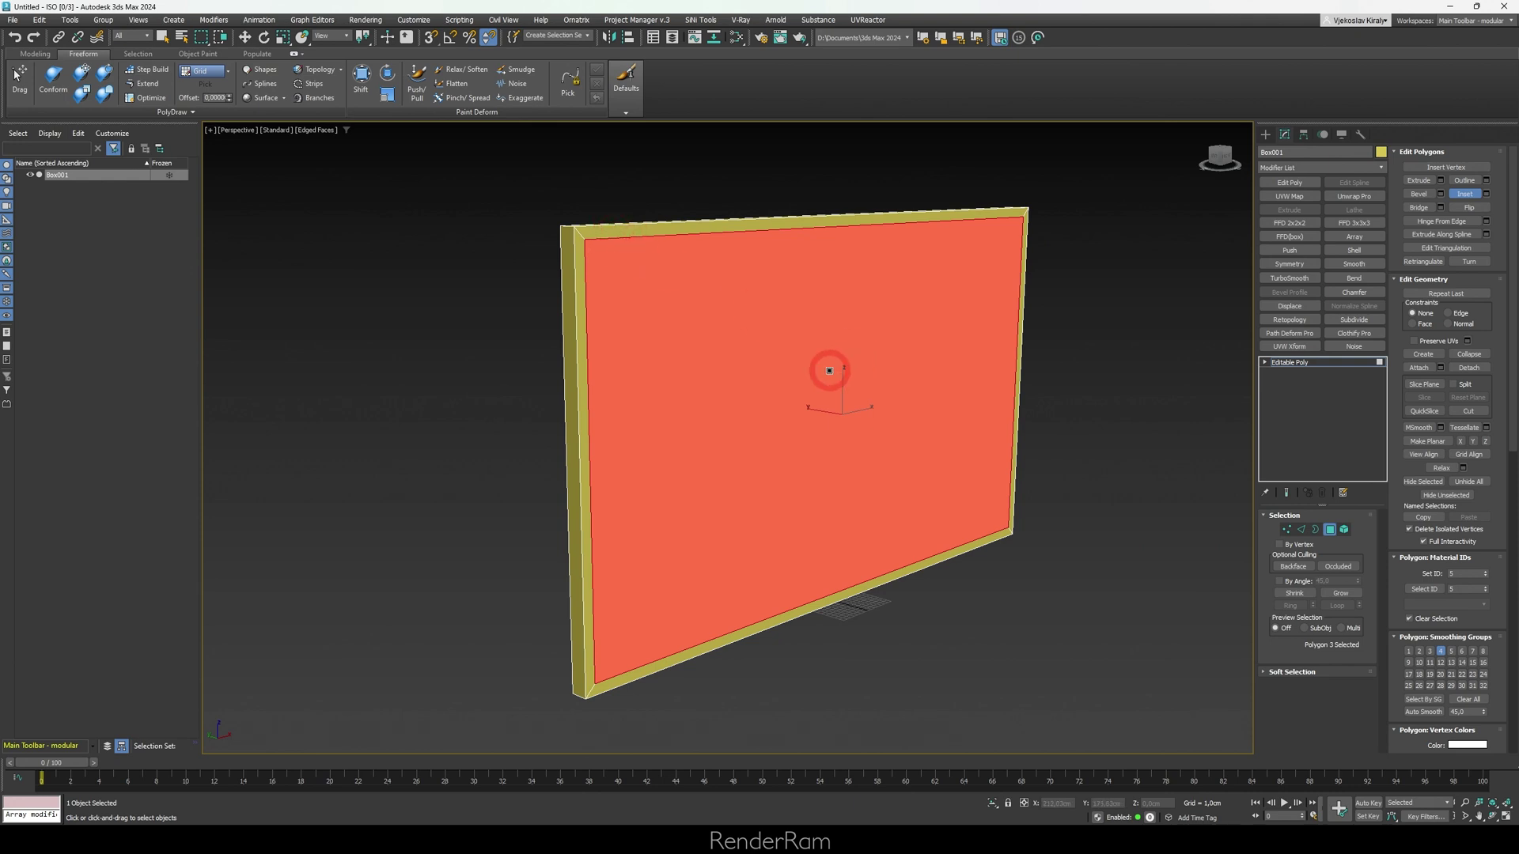
pyautogui.moveTo(829, 370); pyautogui.dragTo(805, 432)
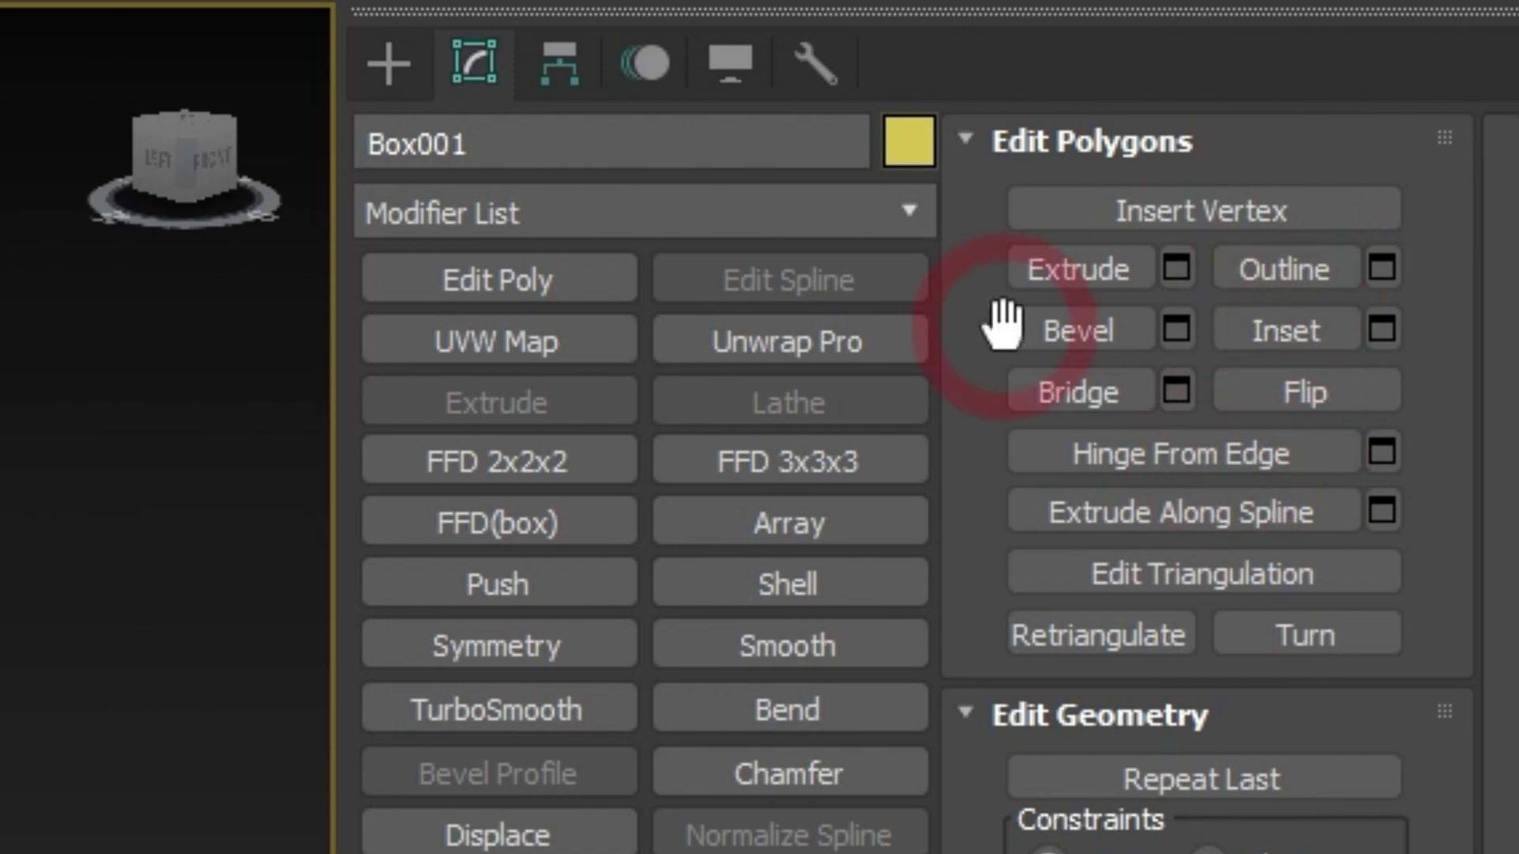
pyautogui.click(1028, 281)
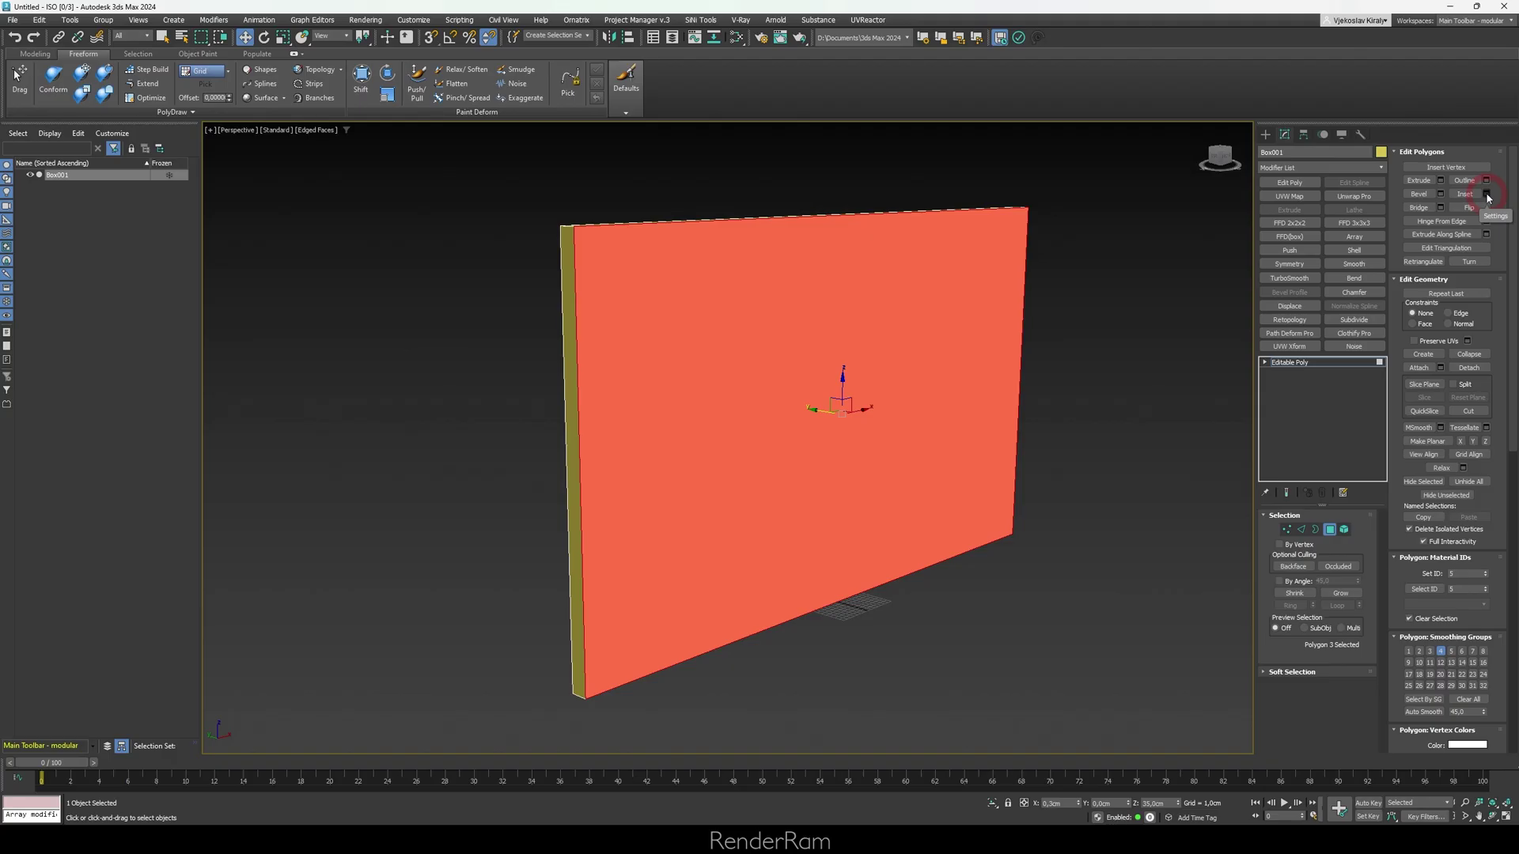
# - Set the front face Inset Amount to 2 cm in the caddy and confirm with OK
pyautogui.click(1383, 330)
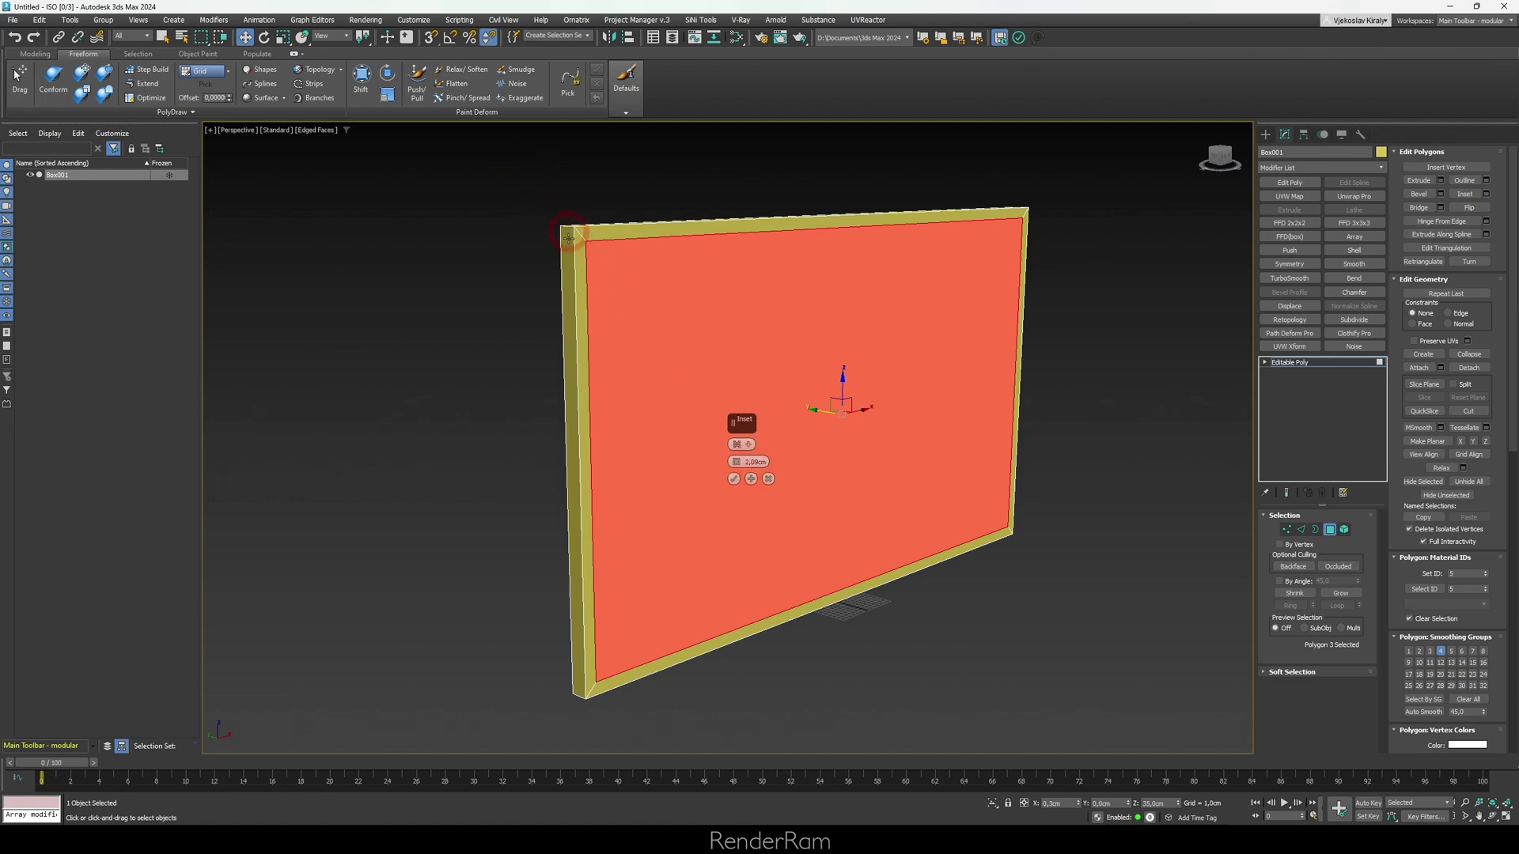
pyautogui.moveTo(685, 253); pyautogui.dragTo(740, 257)
pyautogui.doubleClick(739, 258)
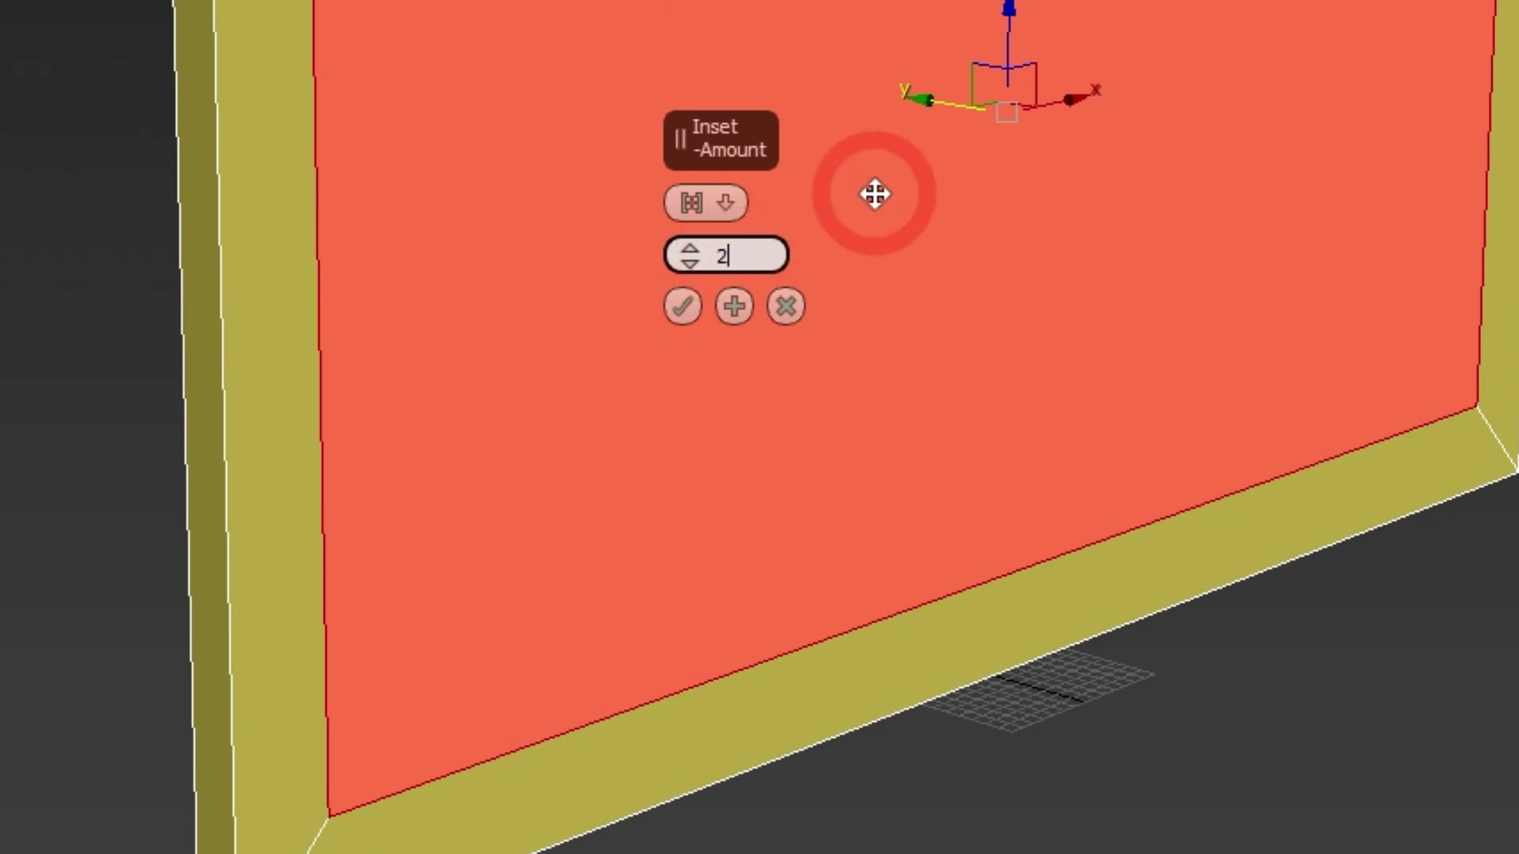
pyautogui.press('Return')
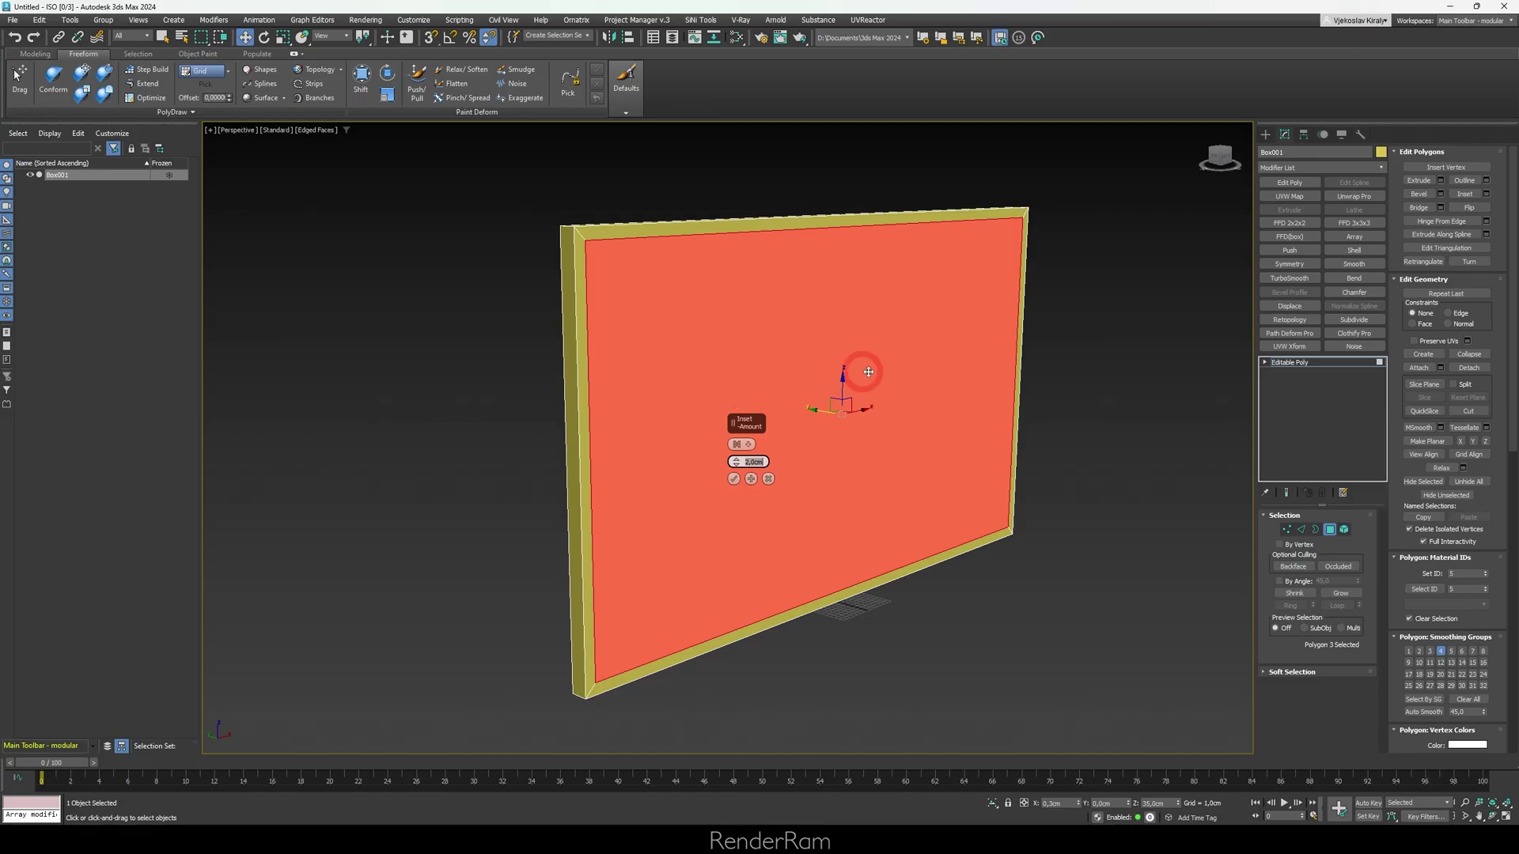
pyautogui.moveTo(858, 373)
pyautogui.keyDown('alt'); pyautogui.mouseDown(button='middle')
pyautogui.moveTo(803, 383)
pyautogui.moveTo(844, 380)
pyautogui.mouseUp(button='middle'); pyautogui.keyUp('alt')
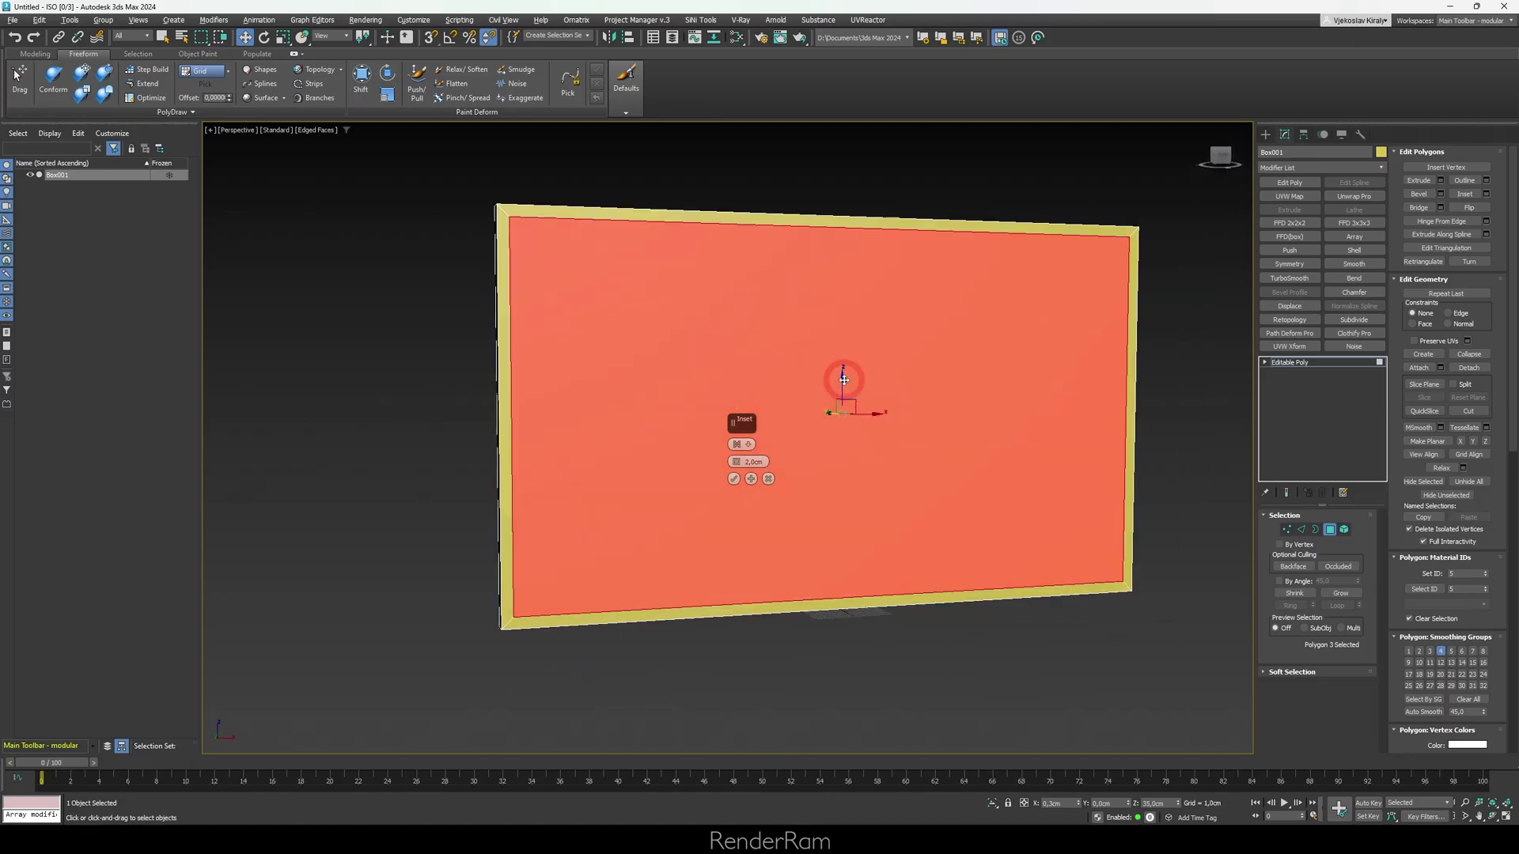
pyautogui.click(734, 479)
pyautogui.keyDown('alt'); pyautogui.moveTo(752, 427); pyautogui.dragTo(782, 451, button='middle'); pyautogui.keyUp('alt')
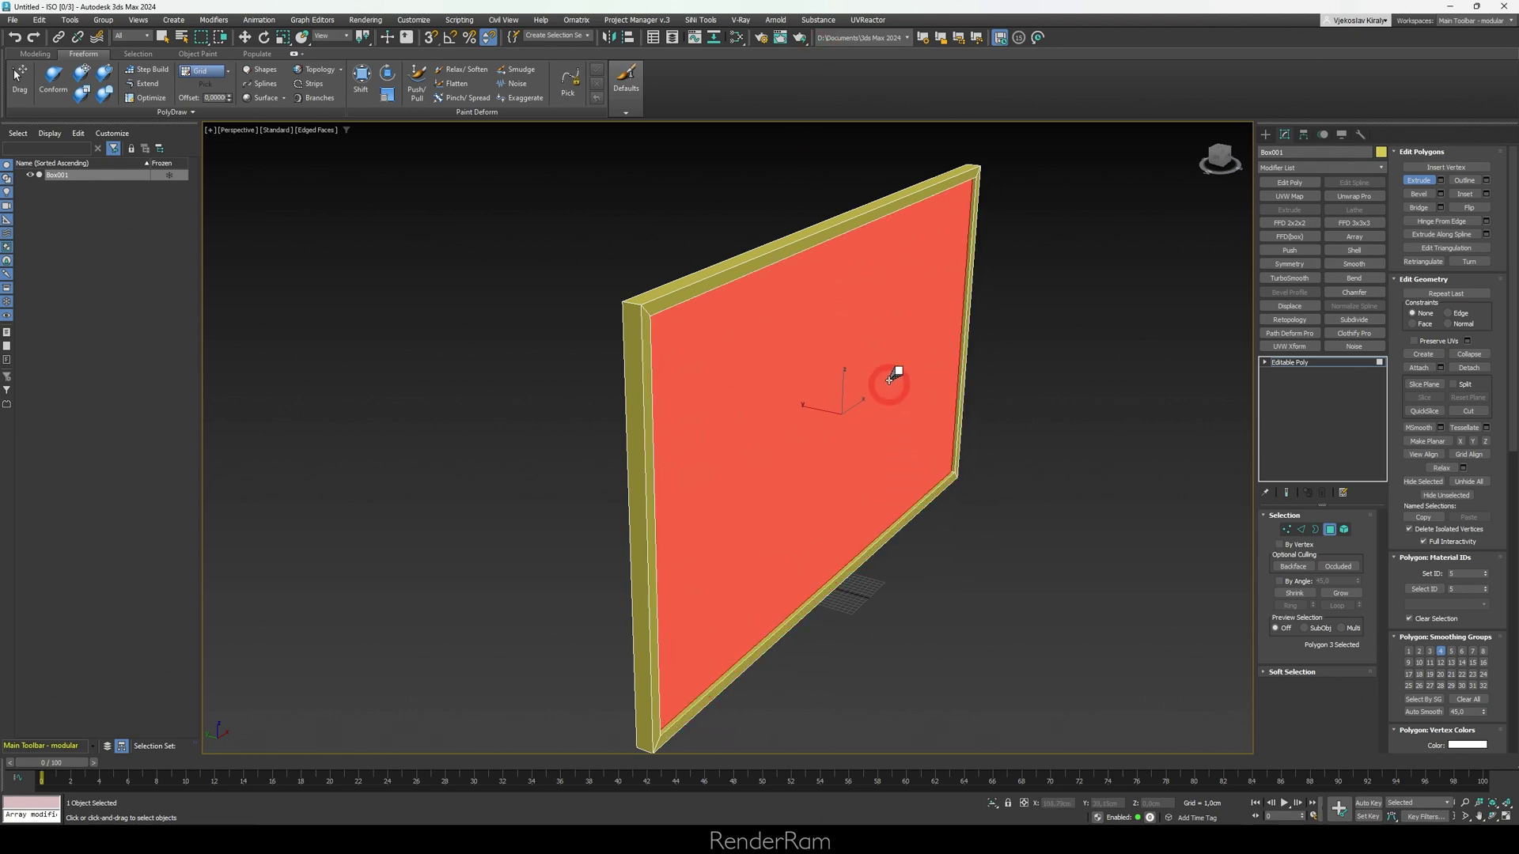
pyautogui.moveTo(894, 375)
pyautogui.mouseDown()
pyautogui.moveTo(875, 114)
pyautogui.moveTo(915, 441)
pyautogui.moveTo(892, 225)
pyautogui.moveTo(903, 385)
pyautogui.mouseUp()
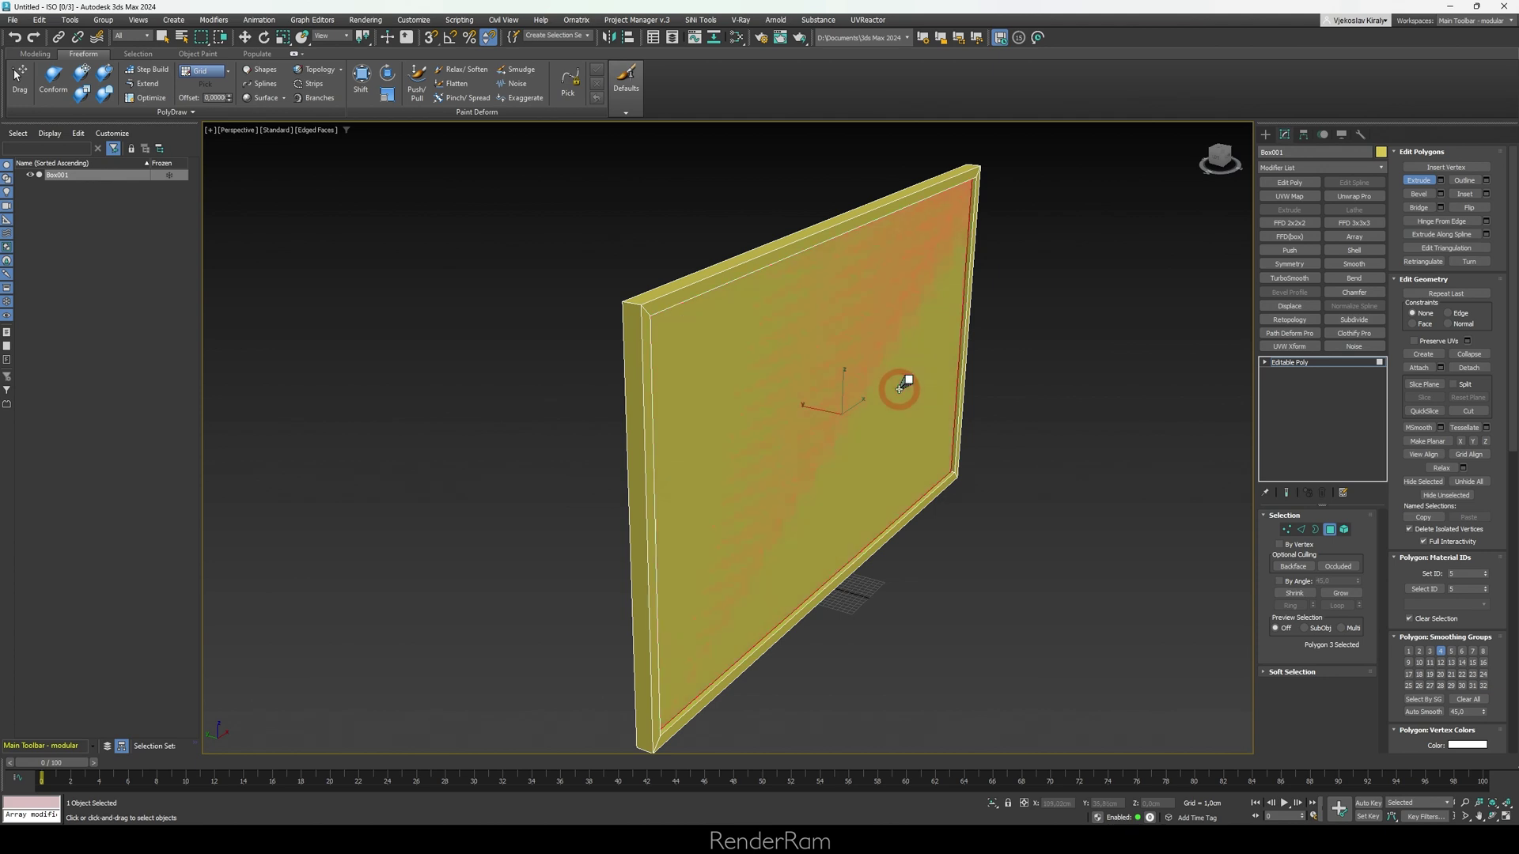
pyautogui.press('w')
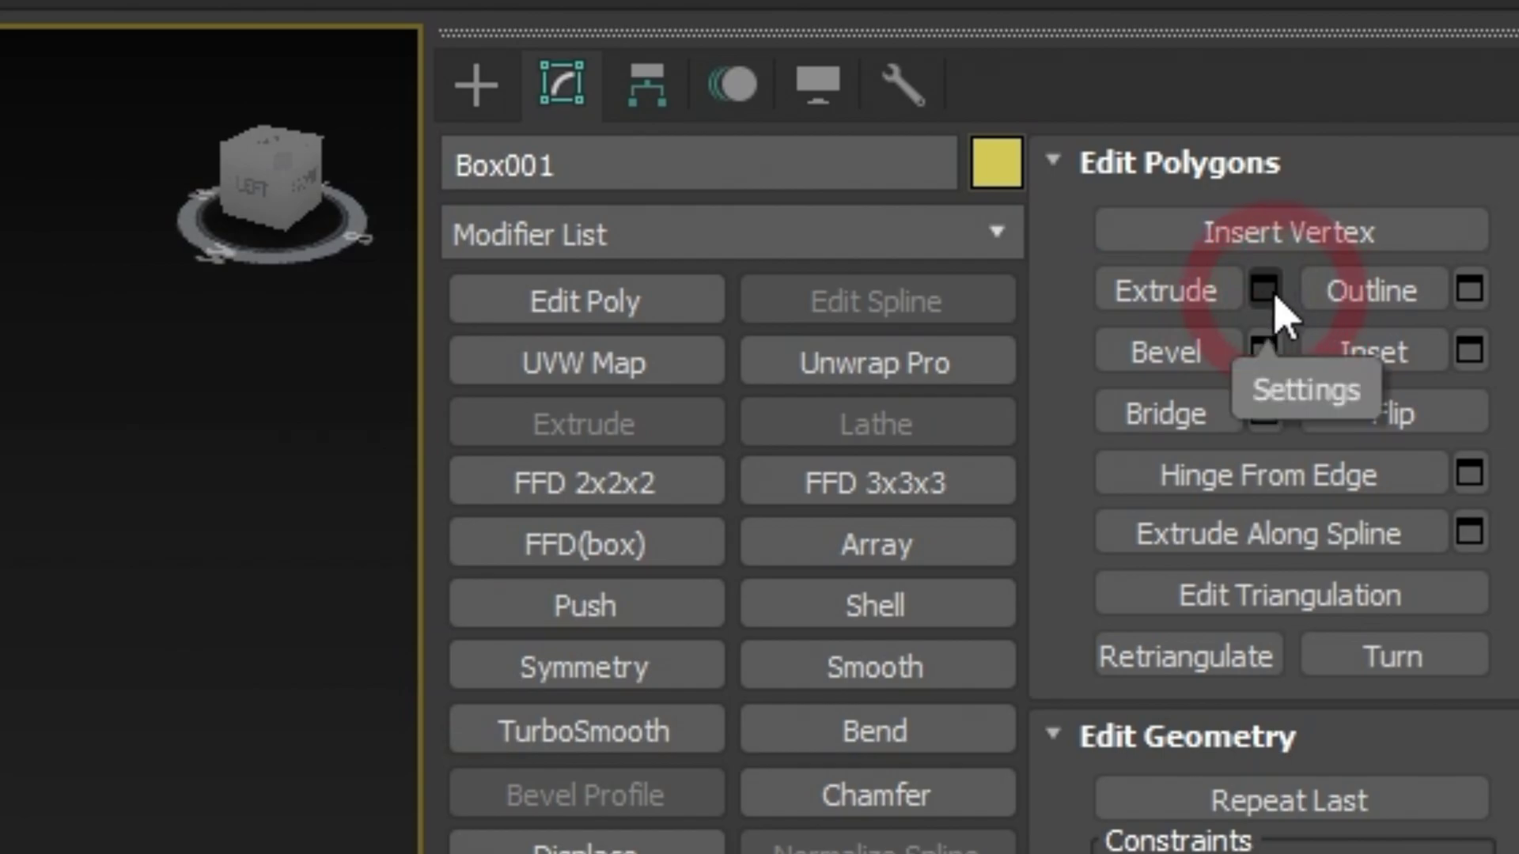
pyautogui.click(1266, 291)
pyautogui.click(724, 453)
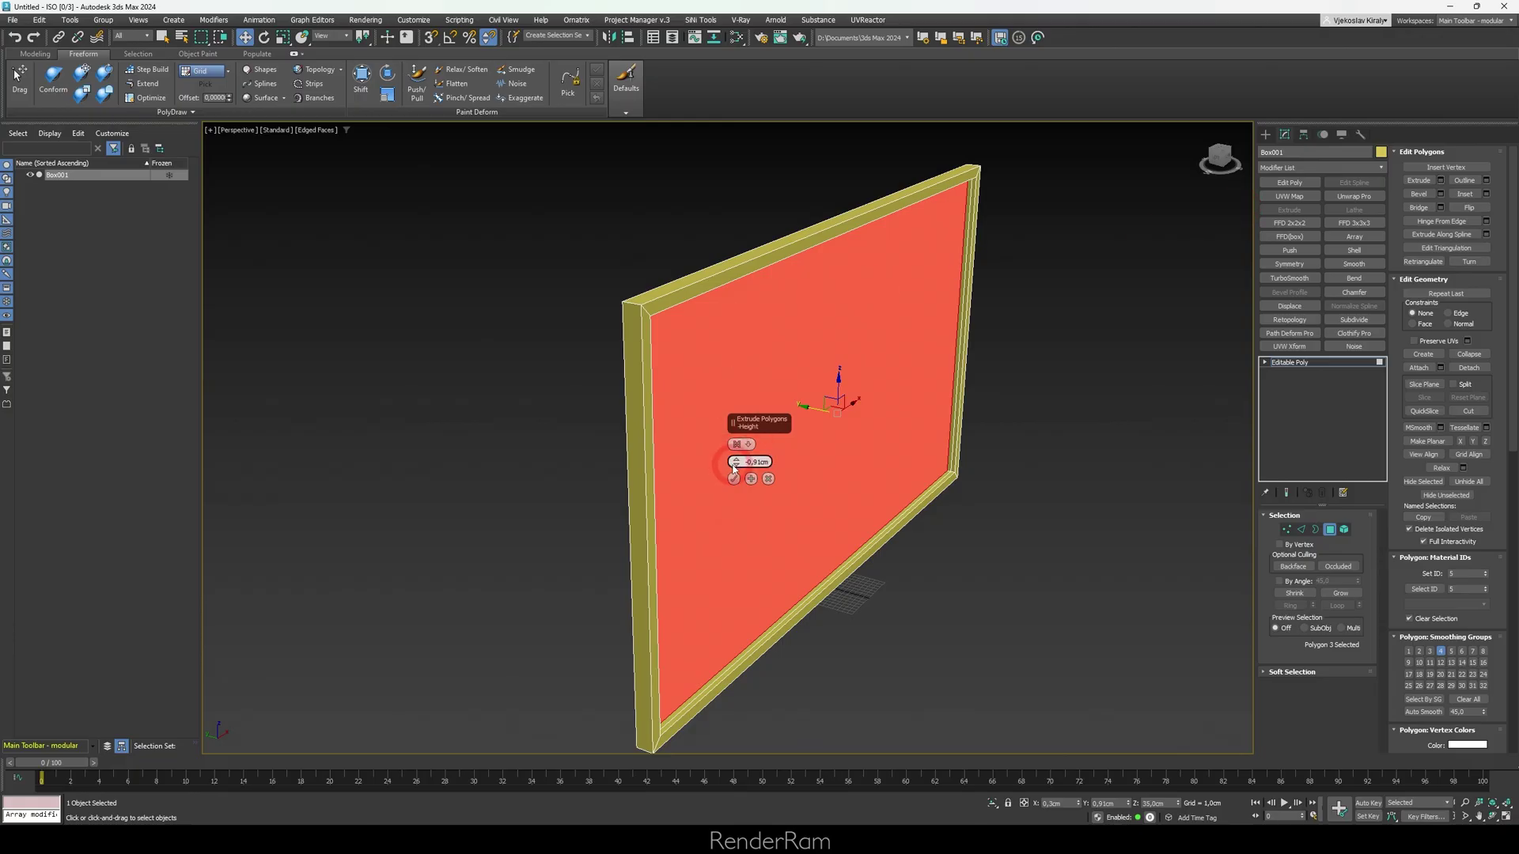
pyautogui.moveTo(733, 469); pyautogui.dragTo(807, 682)
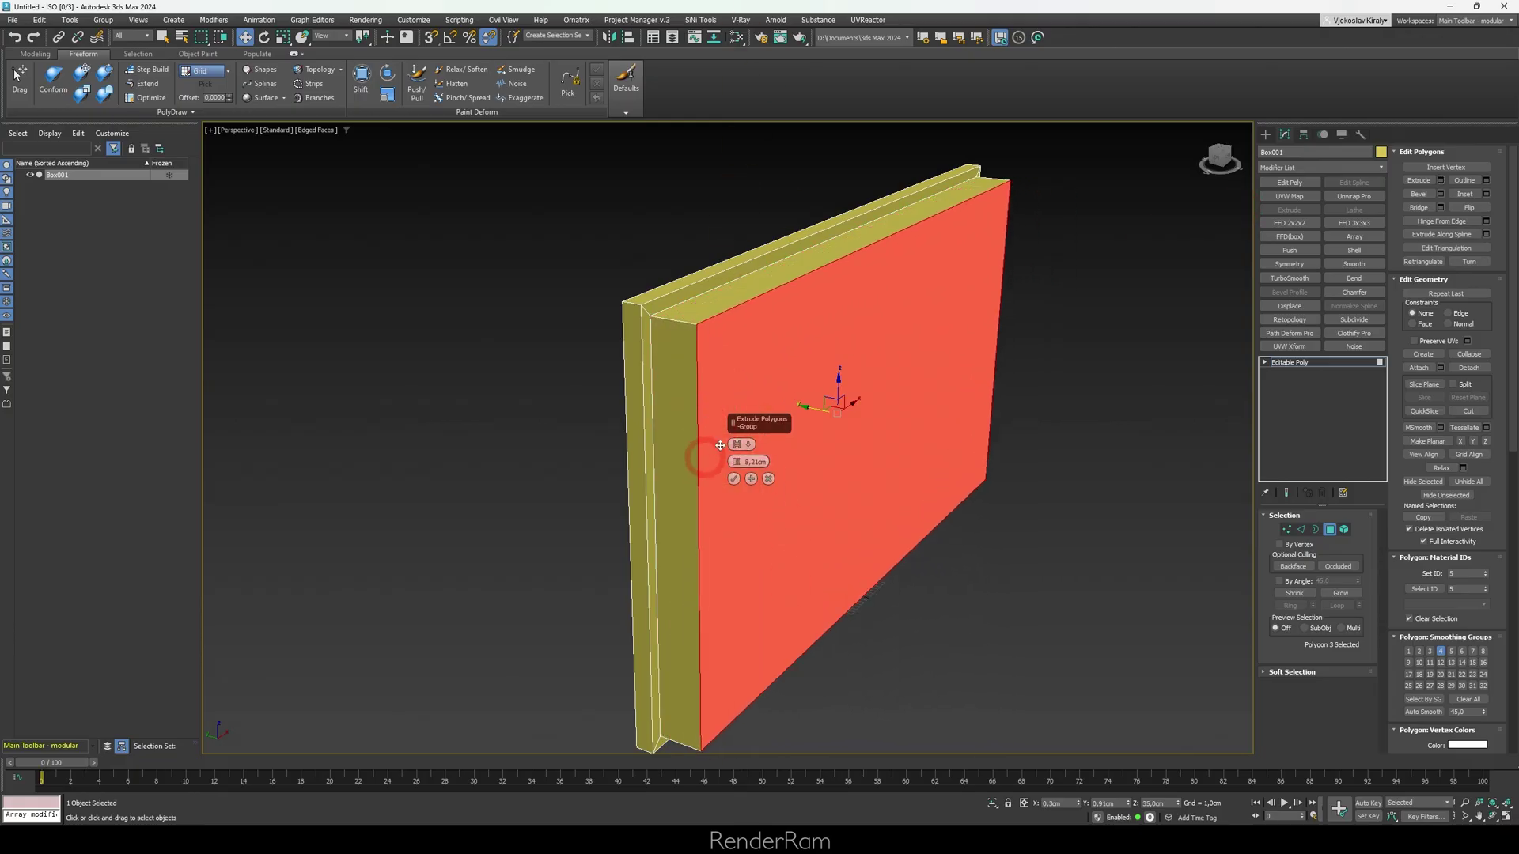
pyautogui.click(767, 479)
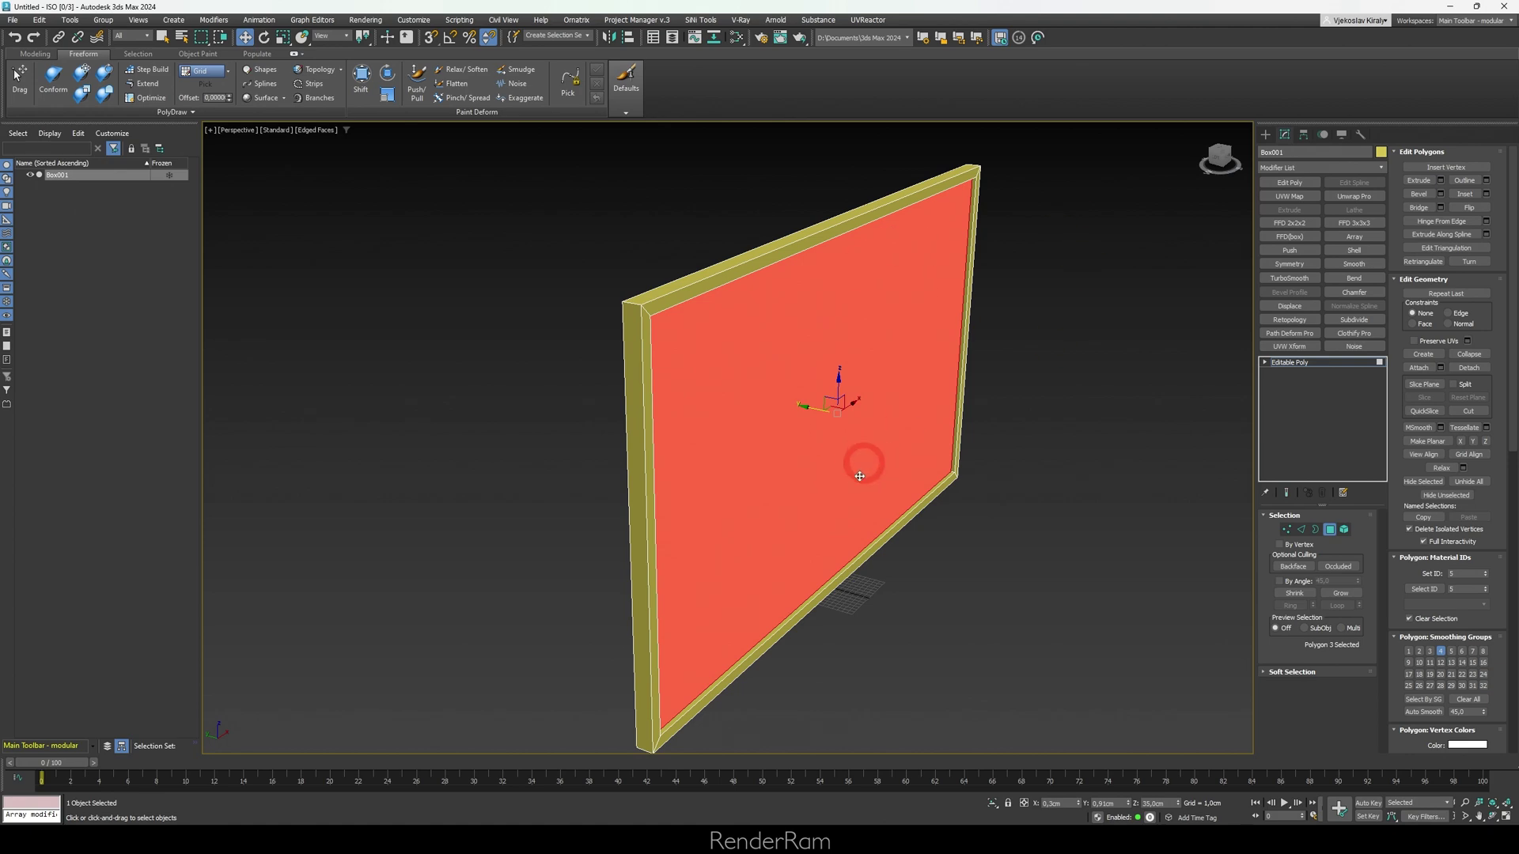
pyautogui.keyDown('alt'); pyautogui.moveTo(860, 475); pyautogui.dragTo(813, 462, button='middle'); pyautogui.keyUp('alt')
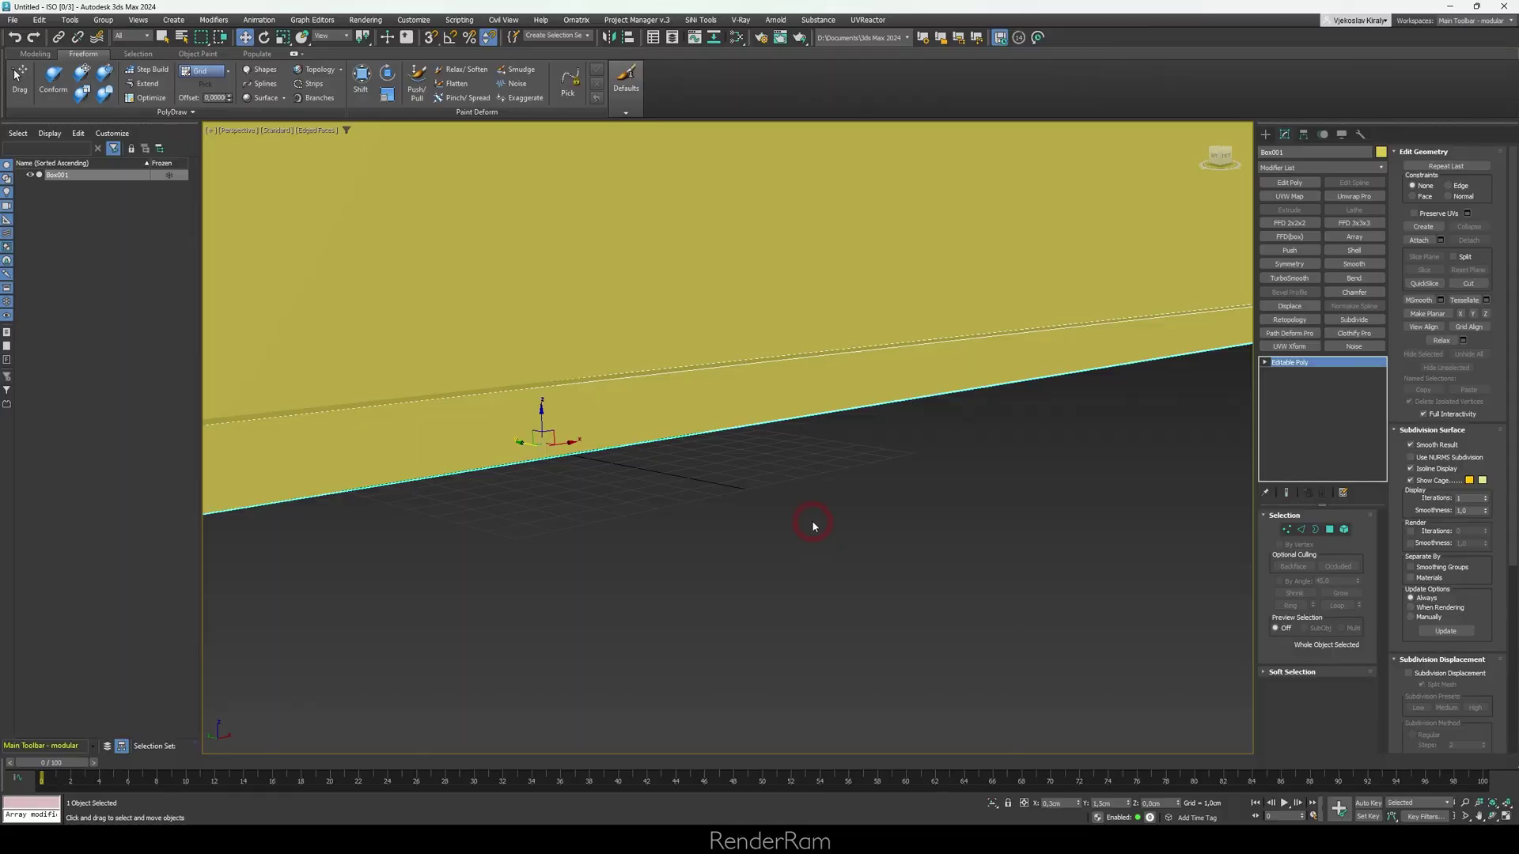
# - Orbit the perspective view around the yellow Box001 panel at object level
pyautogui.keyDown('alt'); pyautogui.moveTo(812, 520); pyautogui.dragTo(759, 515, button='middle'); pyautogui.keyUp('alt')
# - Raise the yellow panel so its Z position is 10 cm above the ground
pyautogui.scroll(3, 786, 522)
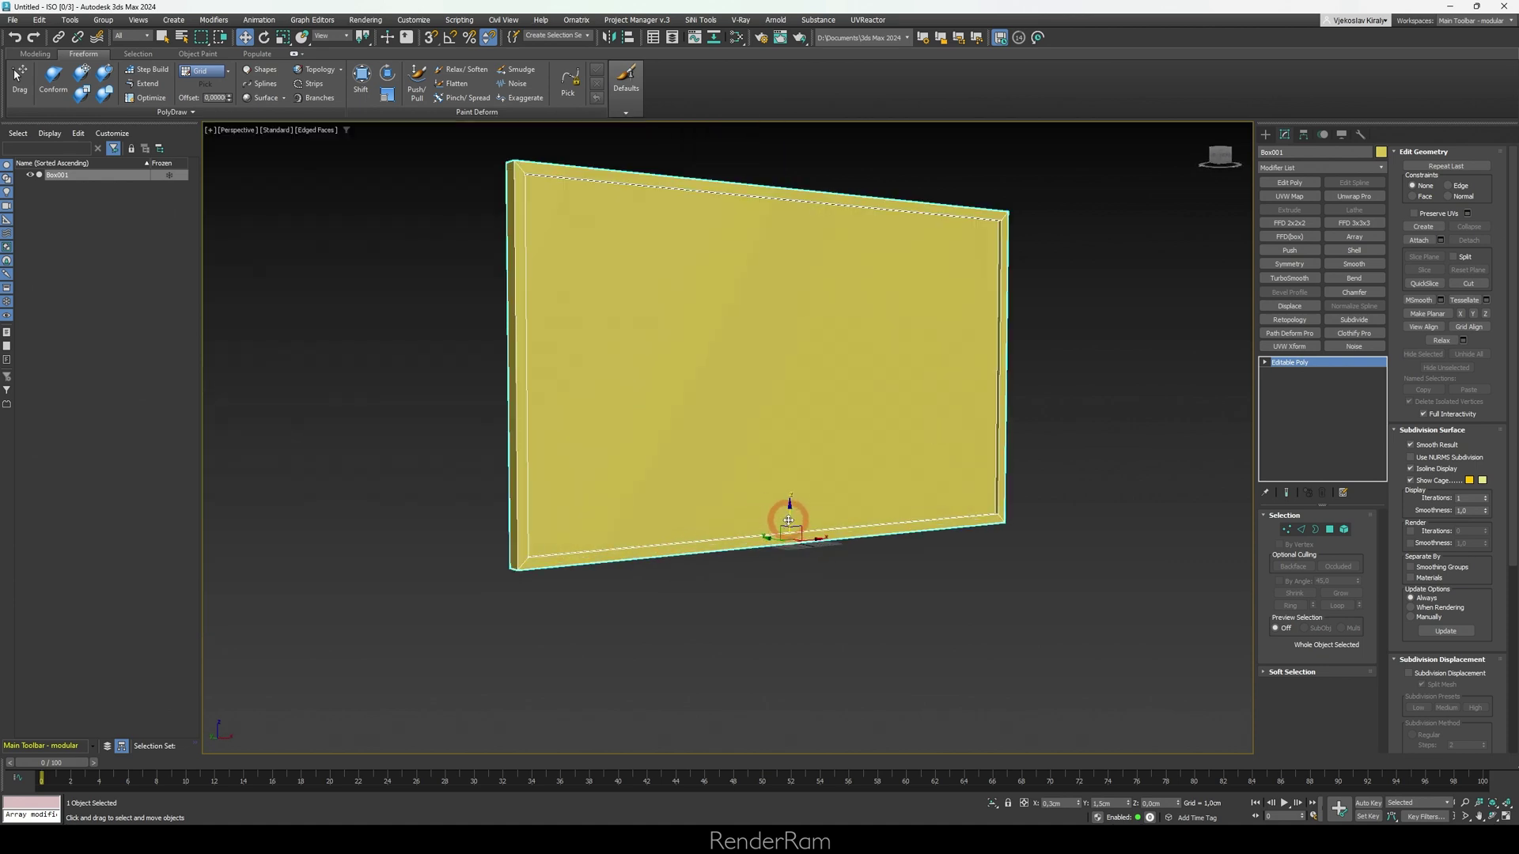
pyautogui.moveTo(788, 520); pyautogui.dragTo(786, 456)
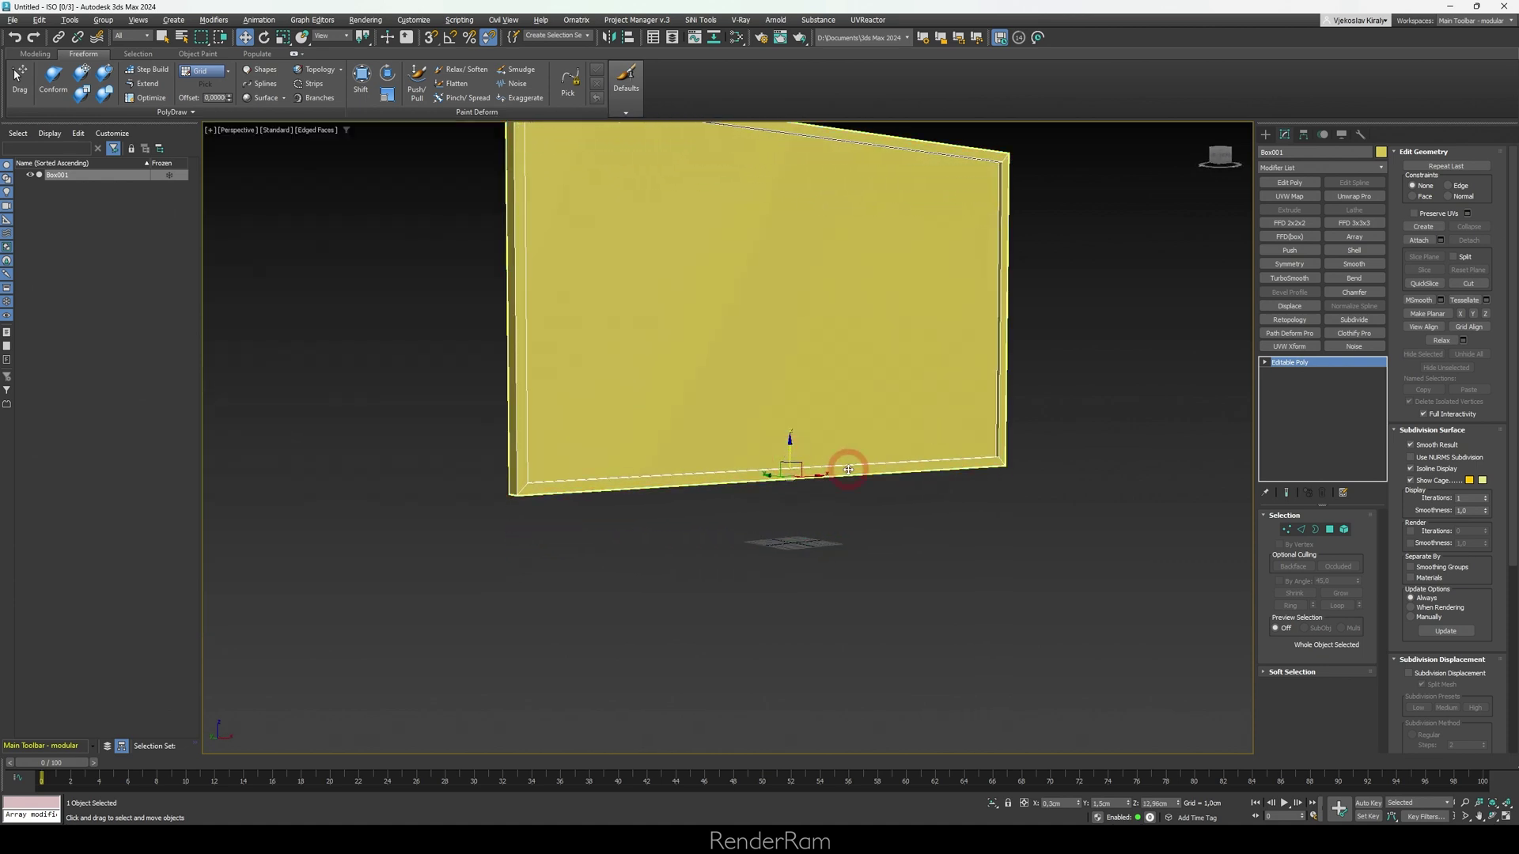
pyautogui.keyDown('alt'); pyautogui.moveTo(848, 470); pyautogui.dragTo(844, 488, button='middle'); pyautogui.keyUp('alt')
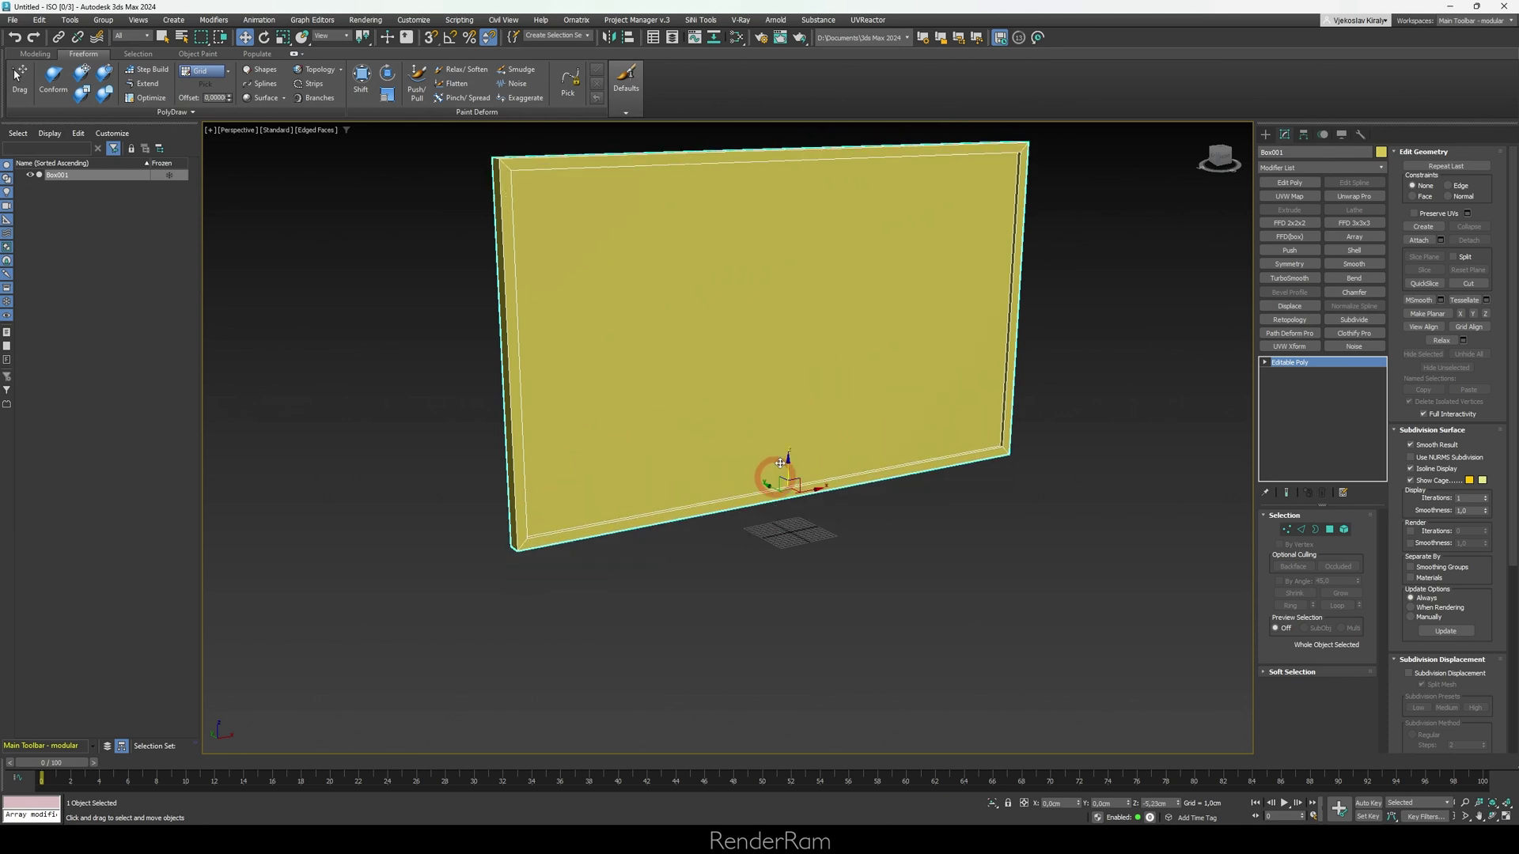
pyautogui.moveTo(779, 463); pyautogui.dragTo(781, 441)
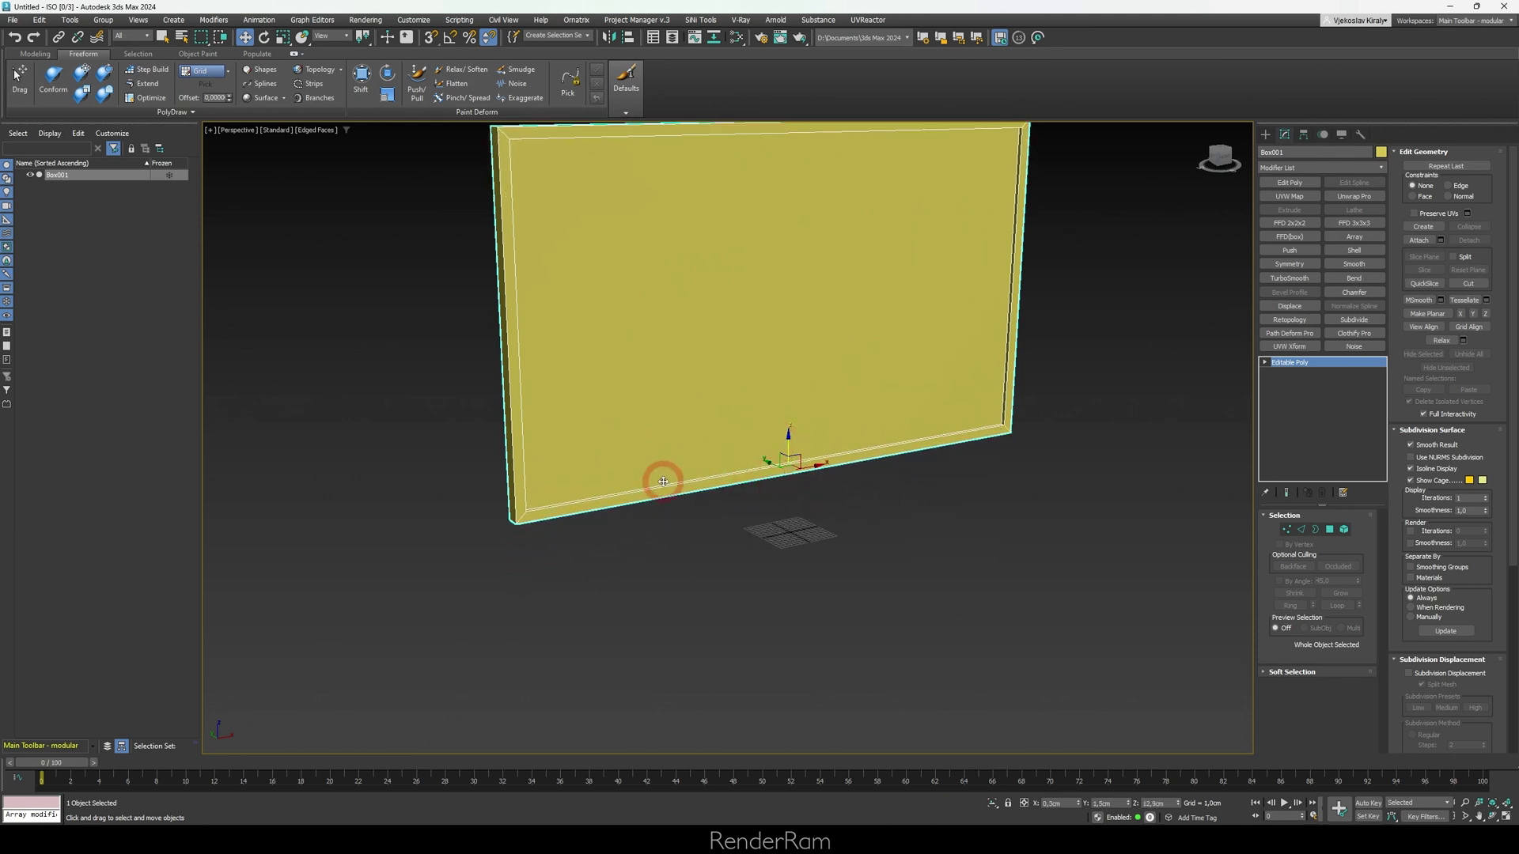
pyautogui.moveTo(784, 495); pyautogui.dragTo(861, 524)
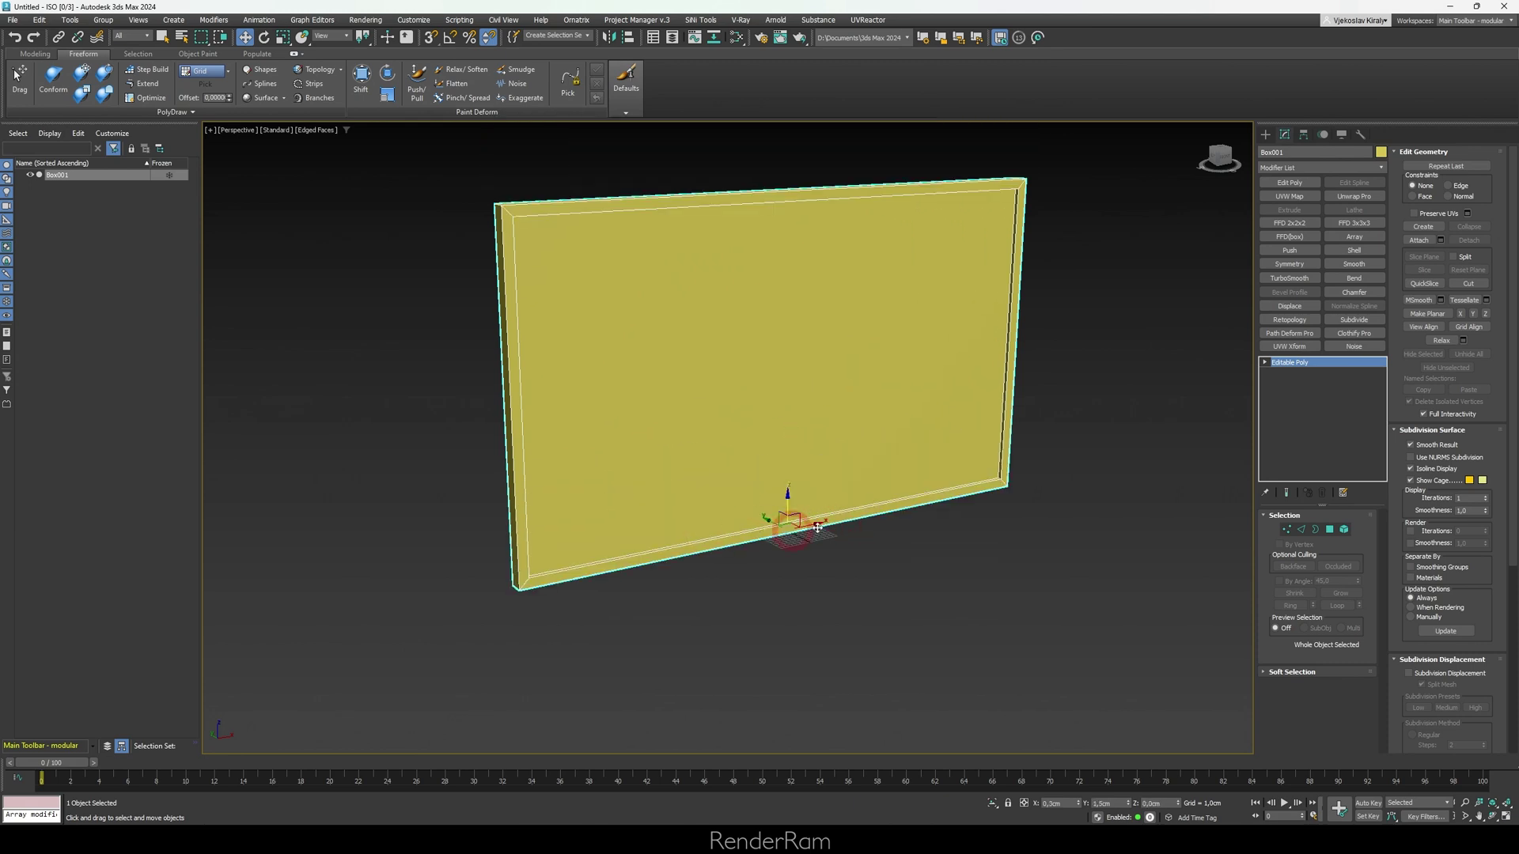
pyautogui.click(1164, 803)
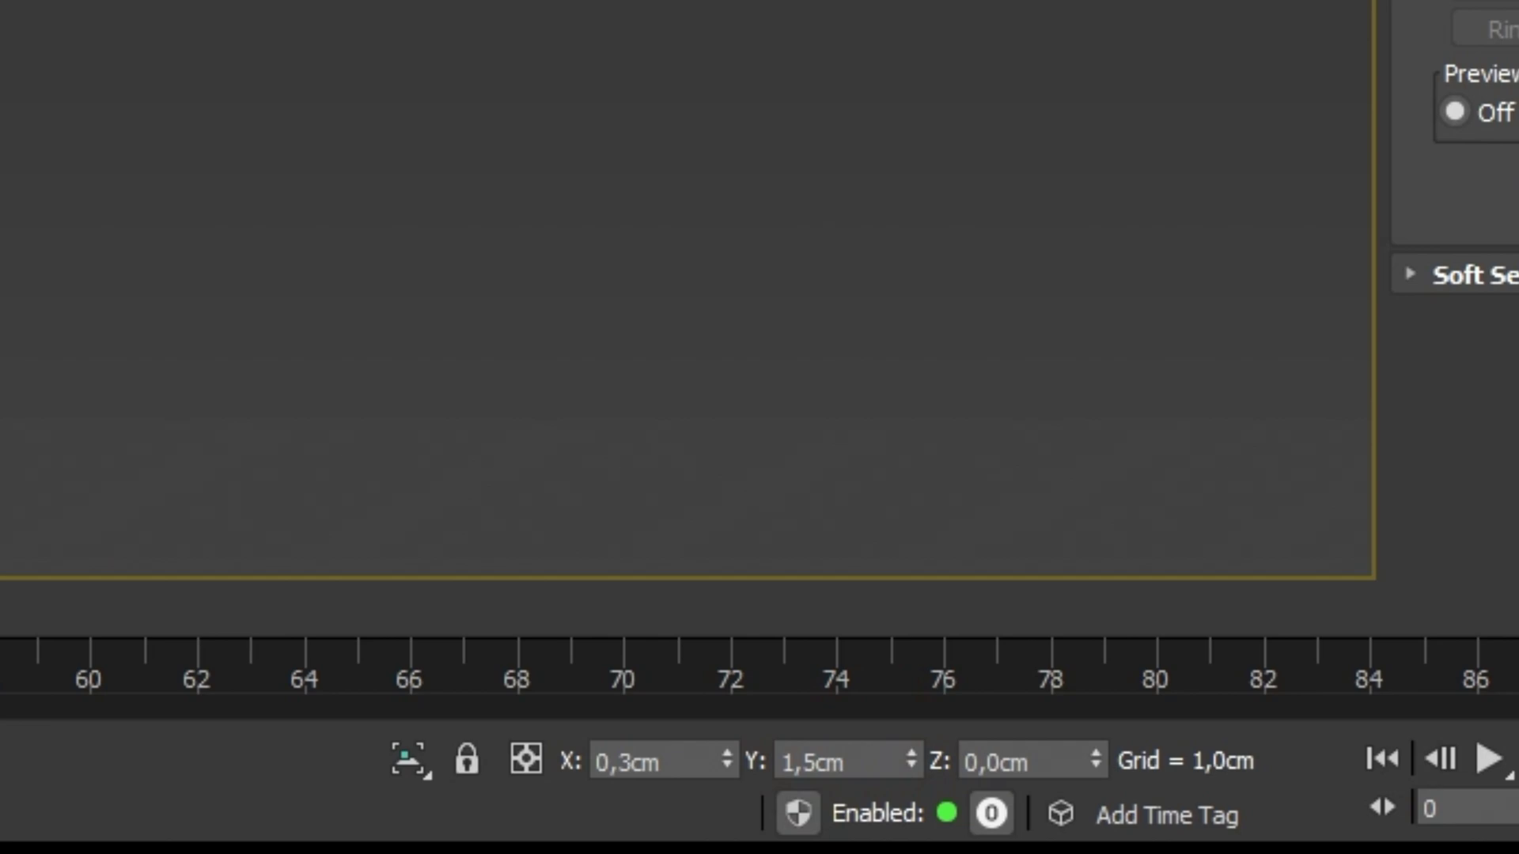
pyautogui.moveTo(783, 538); pyautogui.dragTo(799, 446)
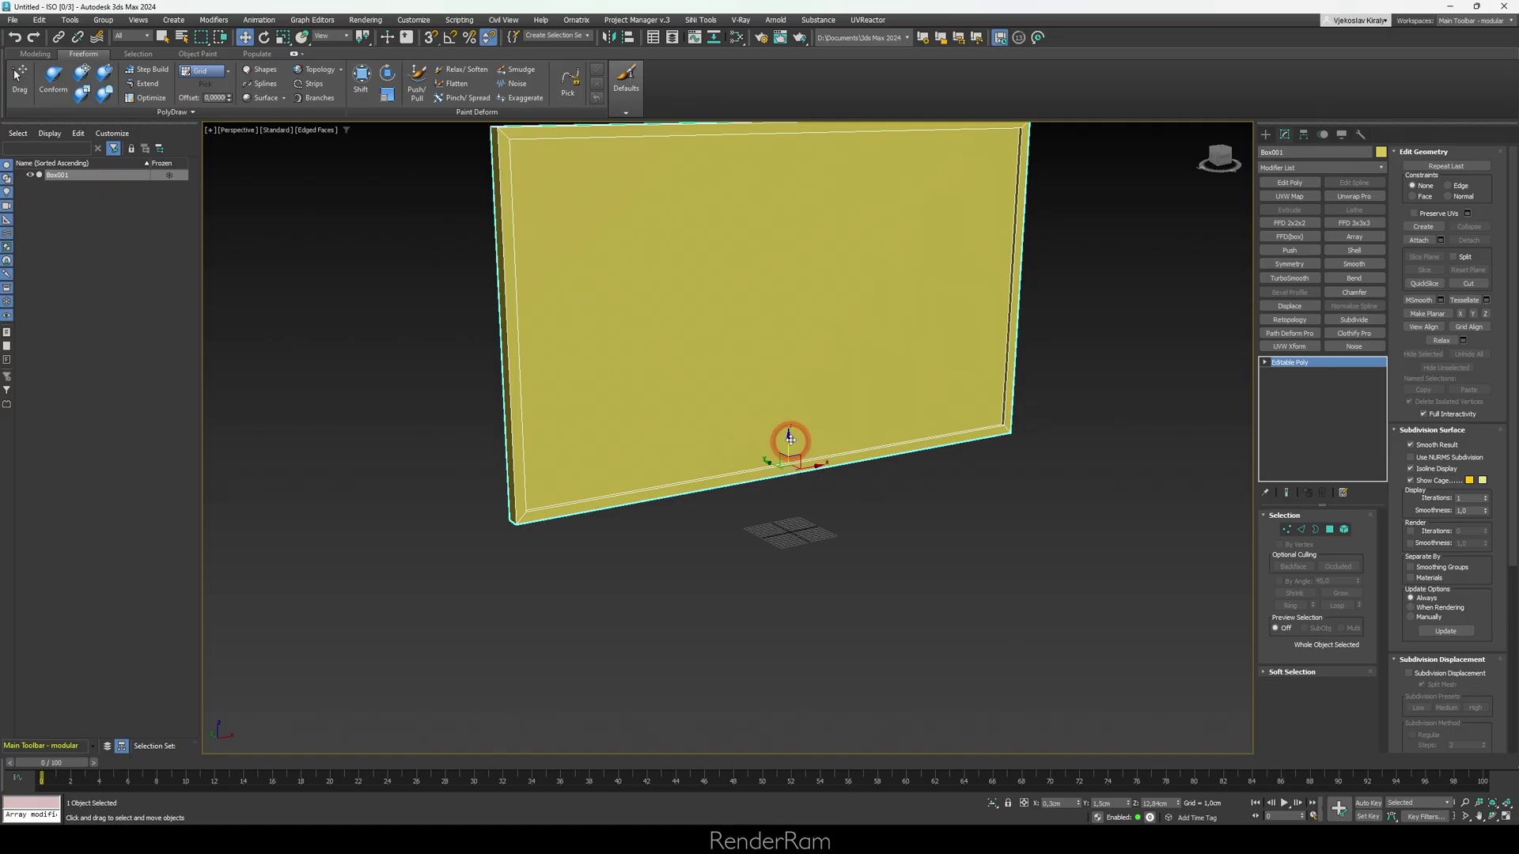
pyautogui.moveTo(790, 439); pyautogui.dragTo(818, 423)
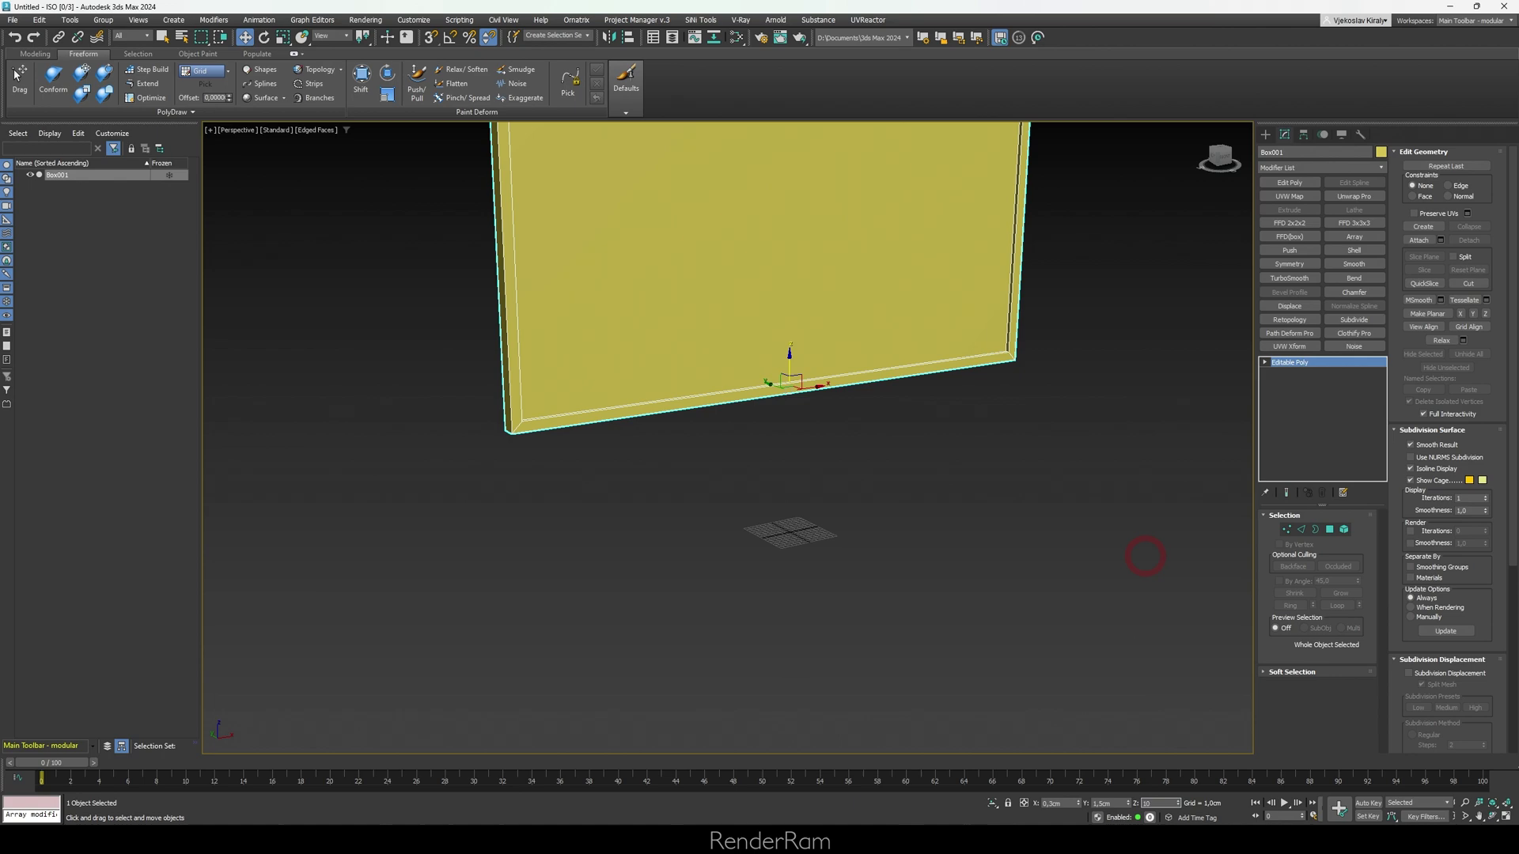
pyautogui.press('Return')
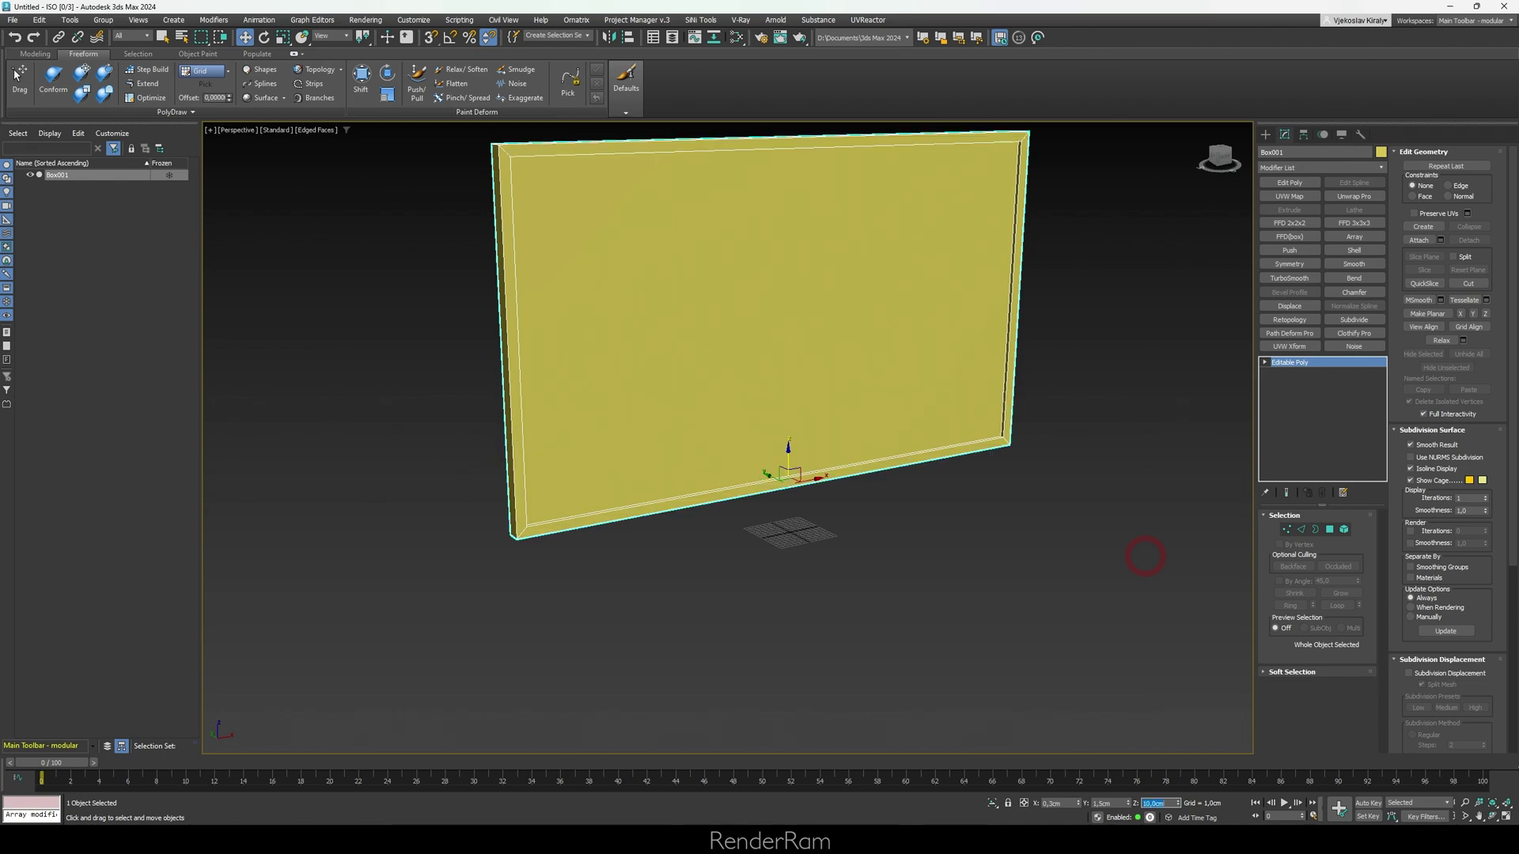
pyautogui.moveTo(867, 447)
pyautogui.keyDown('alt'); pyautogui.mouseDown(button='middle')
pyautogui.moveTo(875, 427)
pyautogui.moveTo(873, 440)
pyautogui.mouseUp(button='middle'); pyautogui.keyUp('alt')
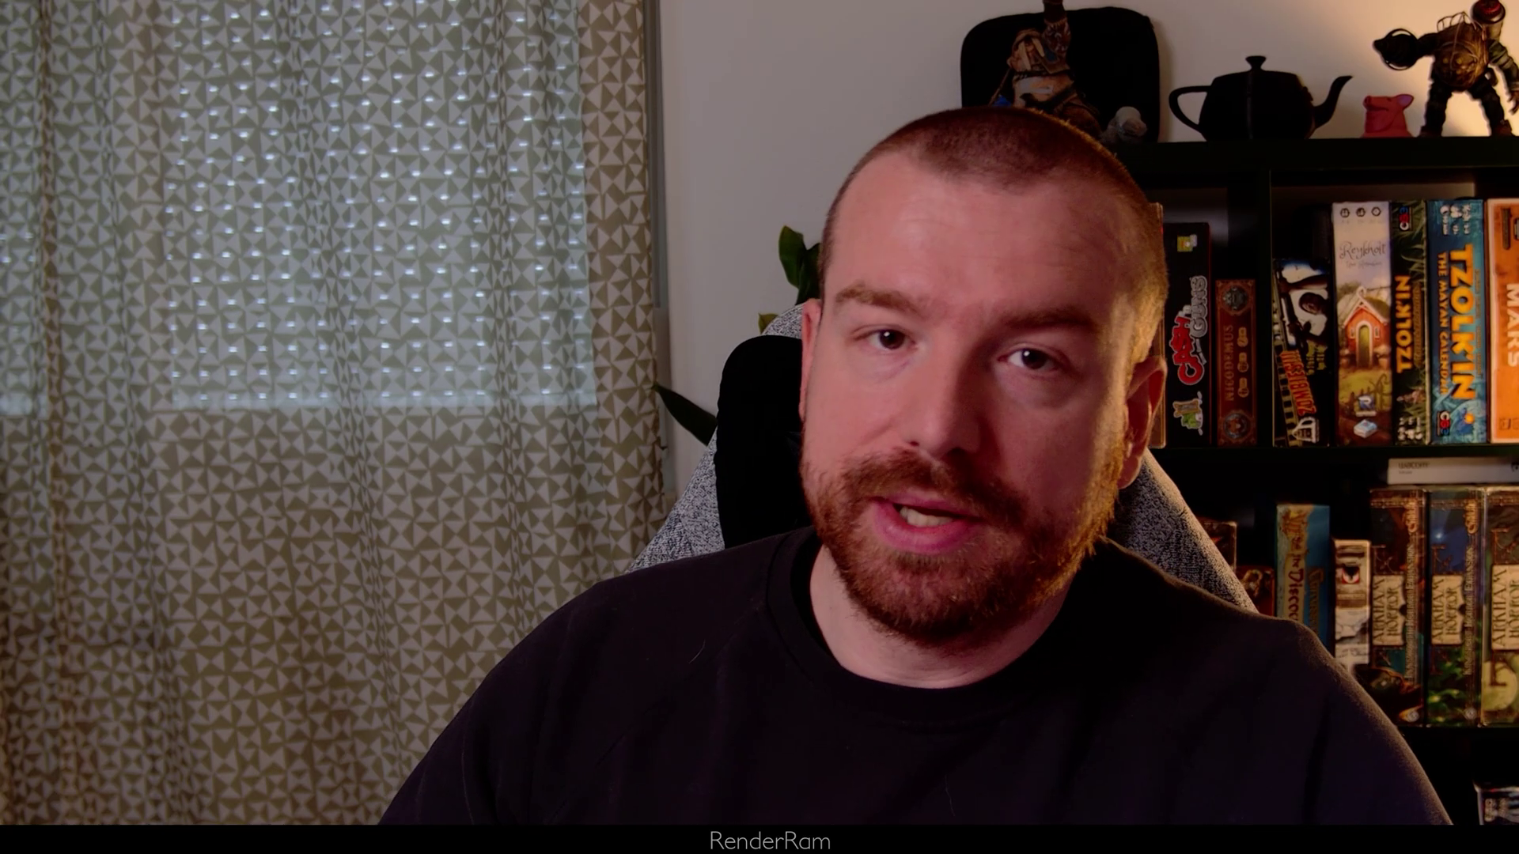
# - Try the offset values in the Move Transform Type-In window, then close it
pyautogui.click(272, 98)
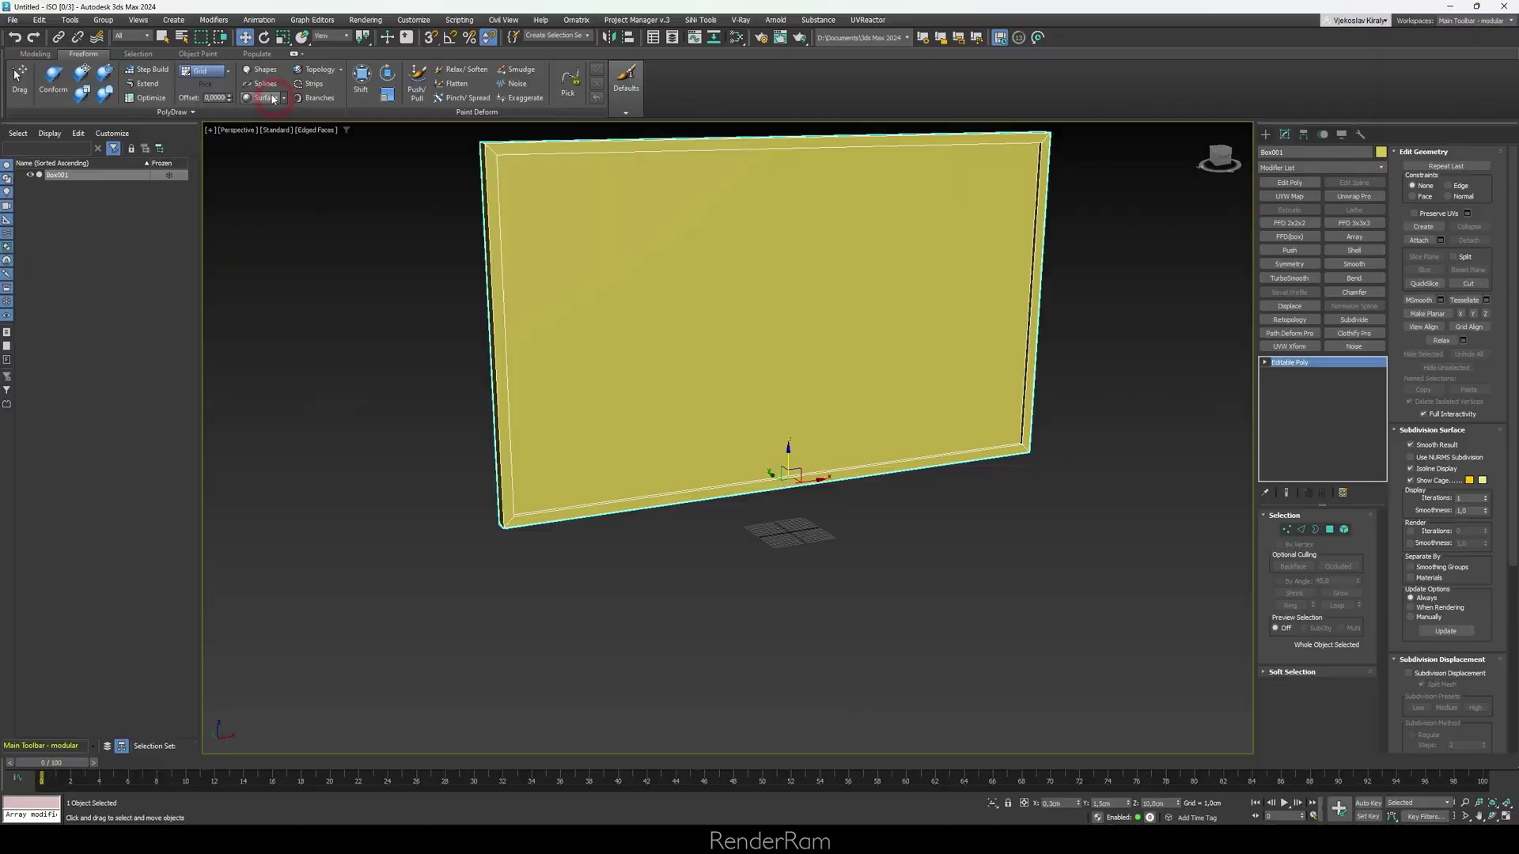
pyautogui.click(244, 36)
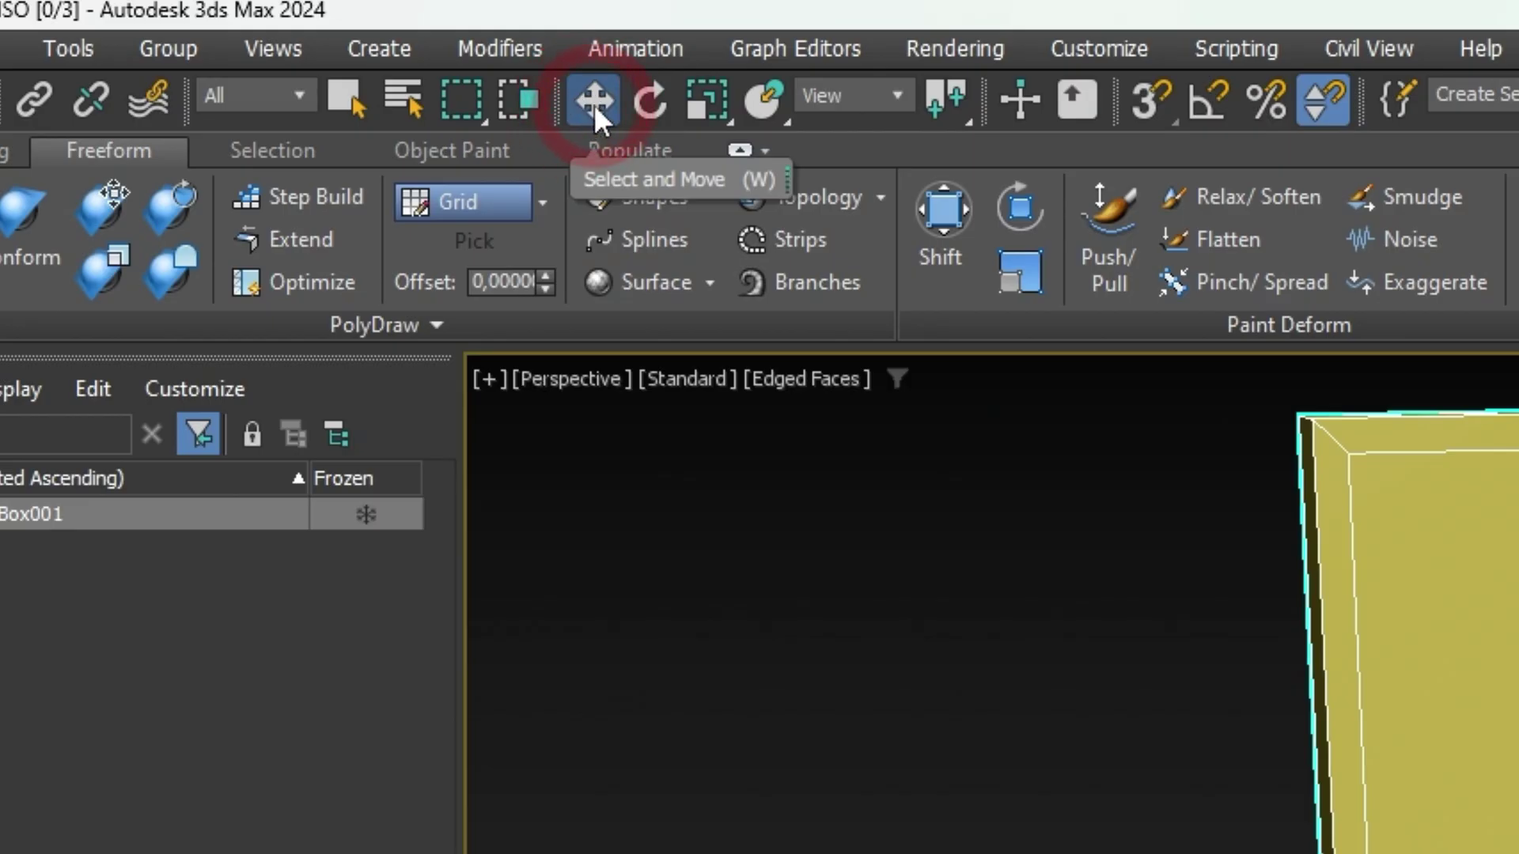
pyautogui.rightClick(369, 558)
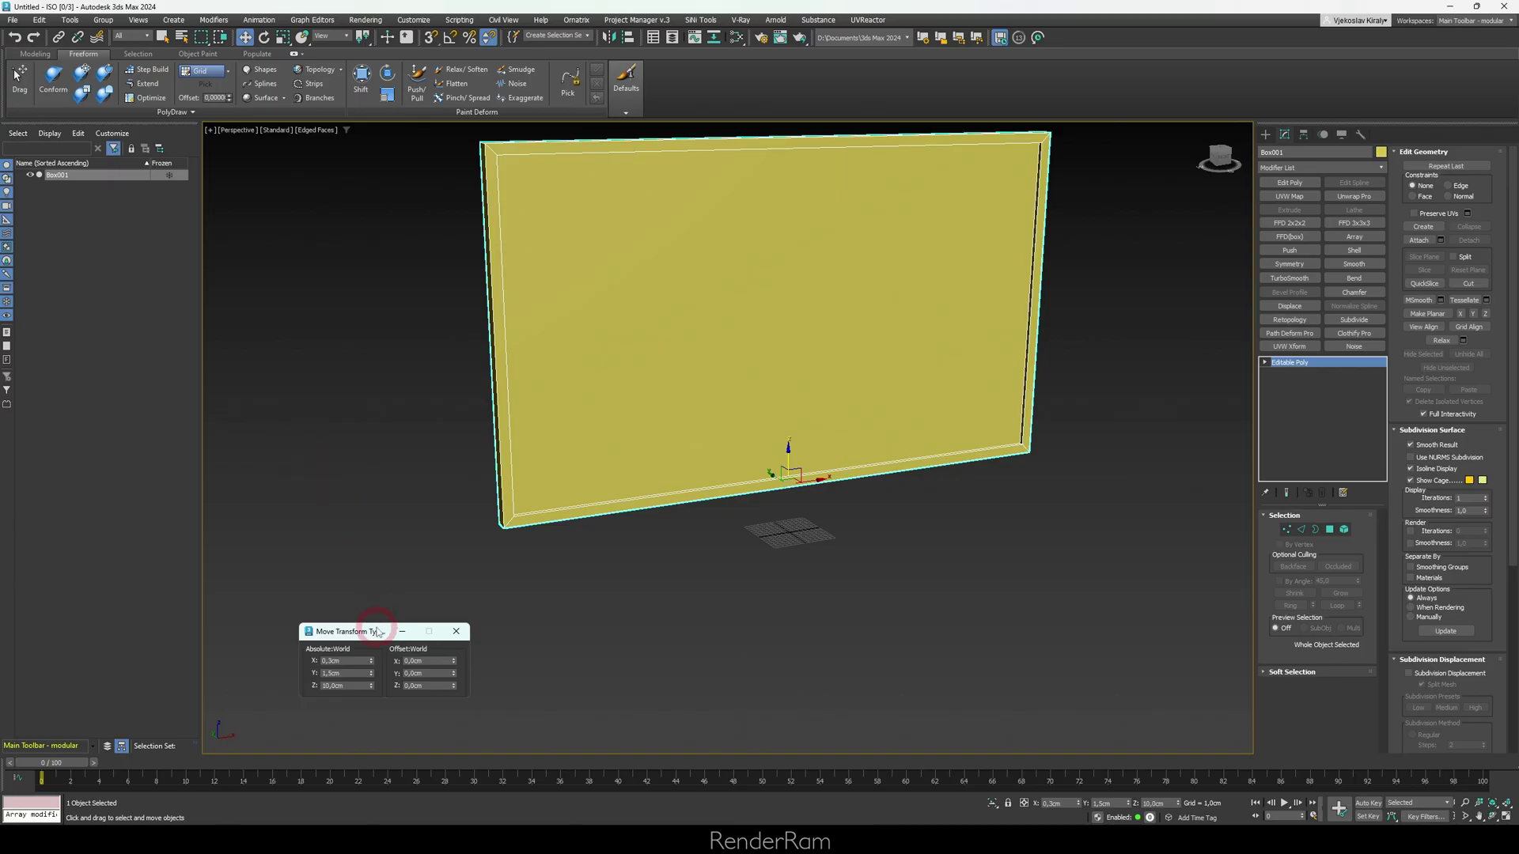
pyautogui.moveTo(377, 631); pyautogui.dragTo(368, 357)
pyautogui.click(416, 406)
pyautogui.moveTo(442, 412)
pyautogui.mouseDown()
pyautogui.moveTo(443, 387)
pyautogui.moveTo(443, 412)
pyautogui.mouseUp()
pyautogui.click(407, 386)
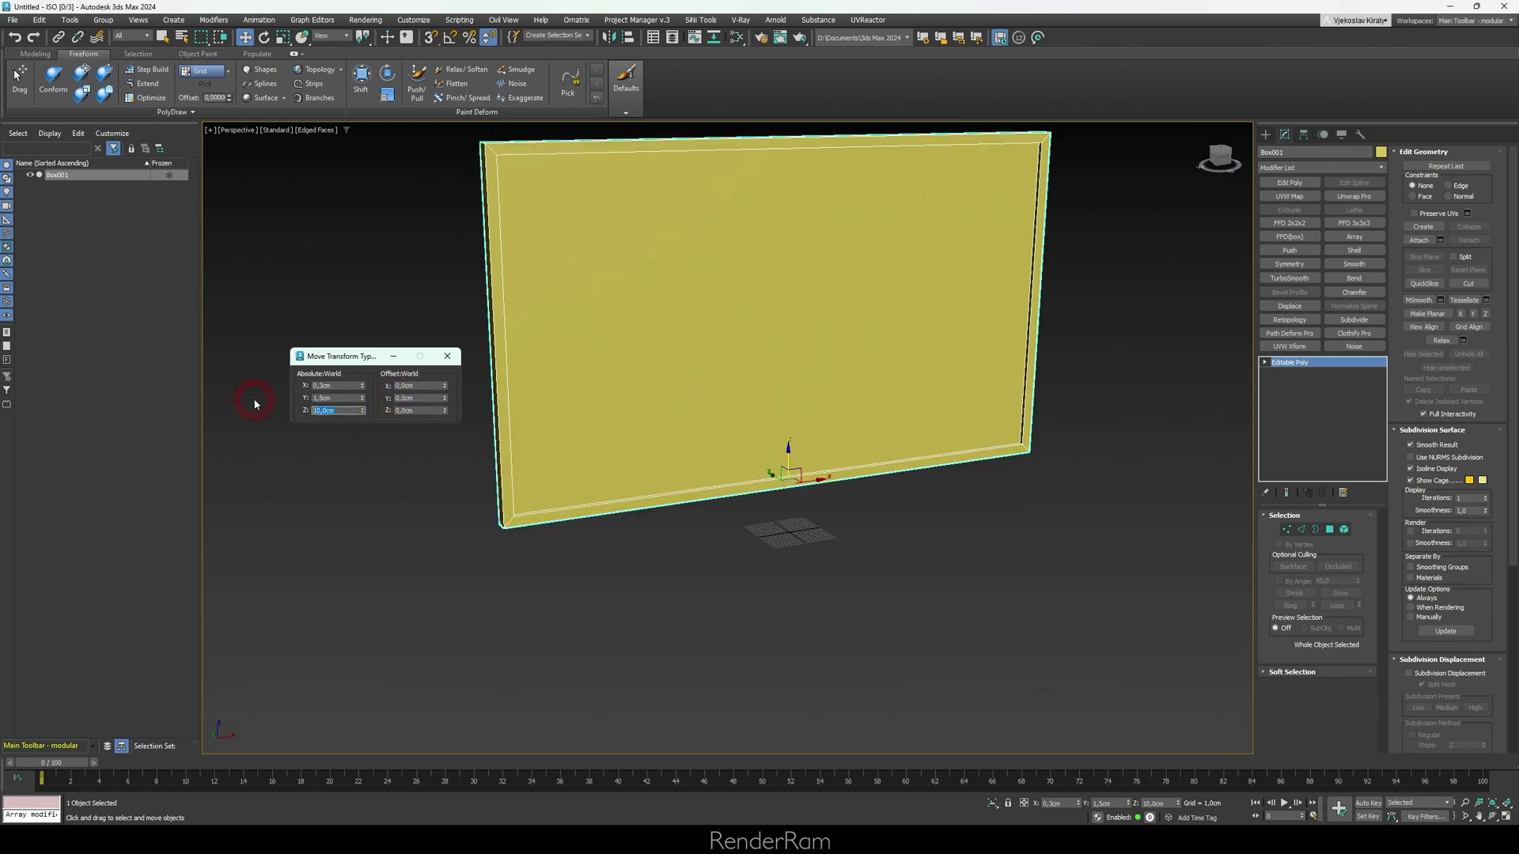
pyautogui.click(448, 357)
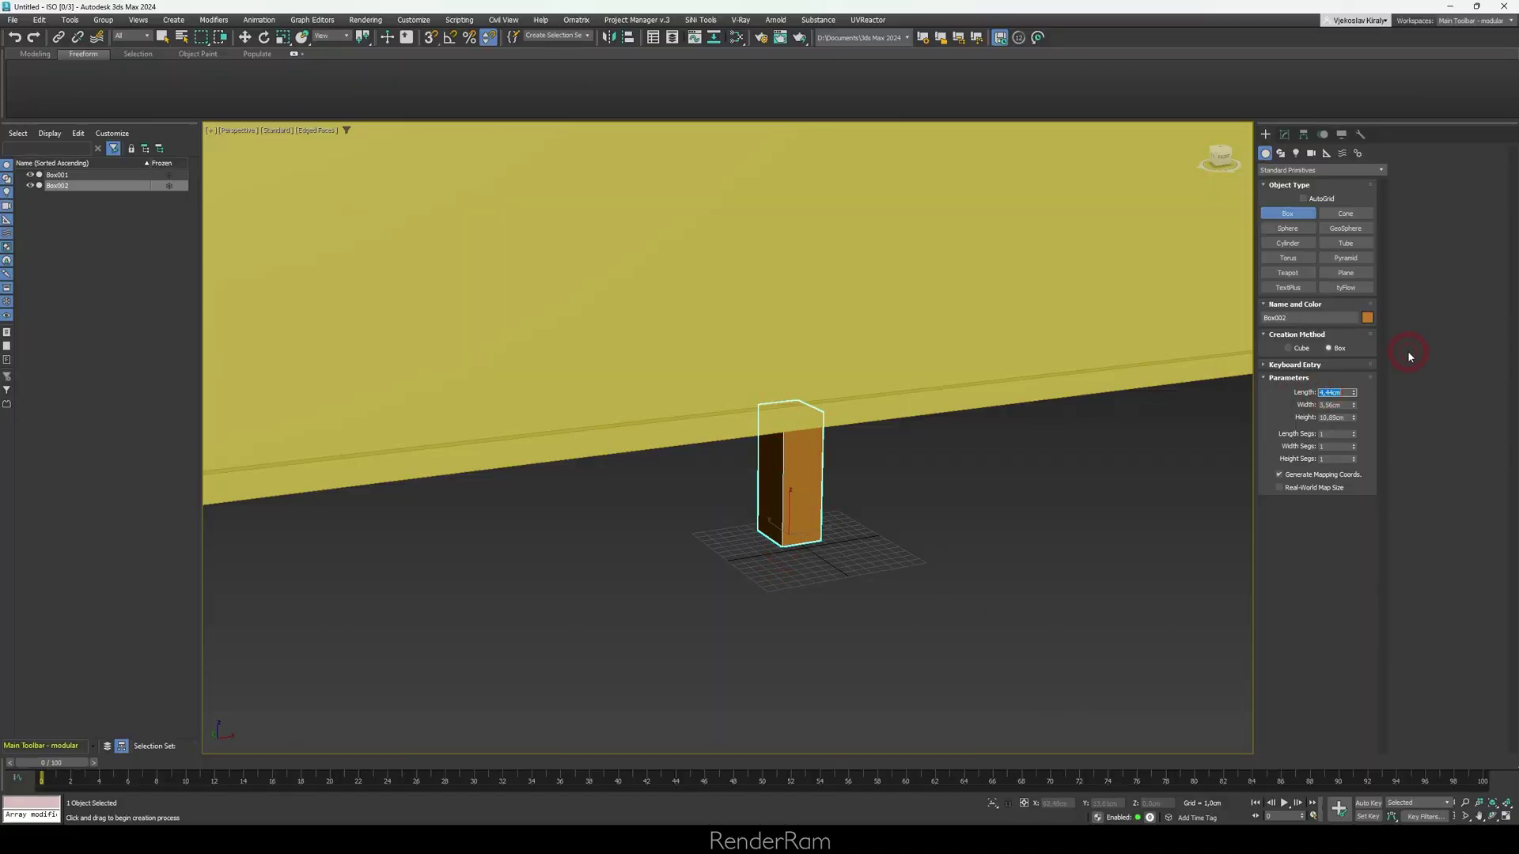
# - Set the orange post's Length and Width to 3 cm each
pyautogui.write('3')
pyautogui.press('Tab')
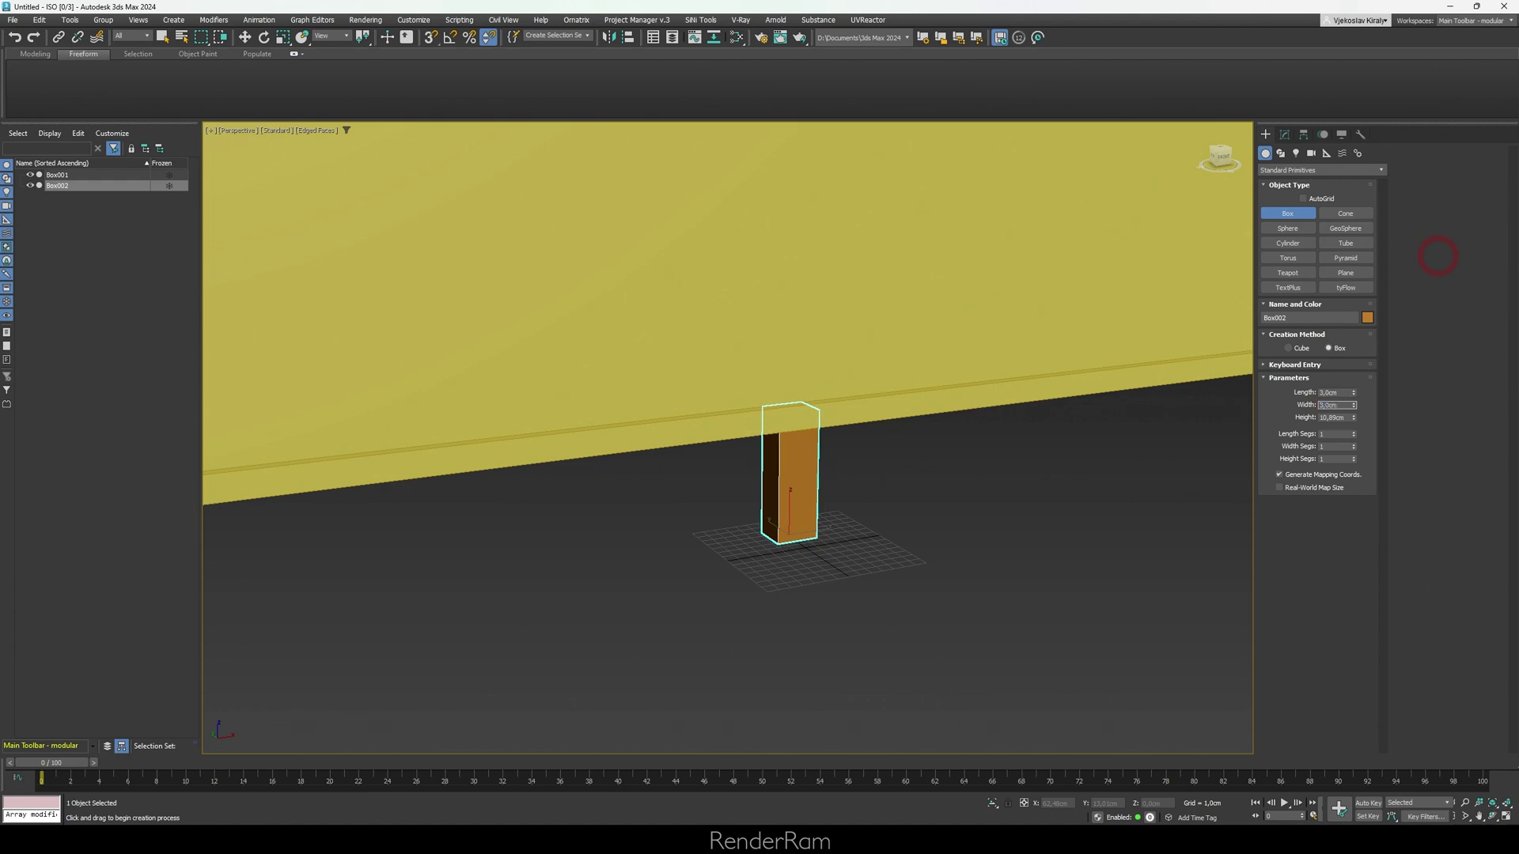
pyautogui.write('3')
pyautogui.press('Tab')
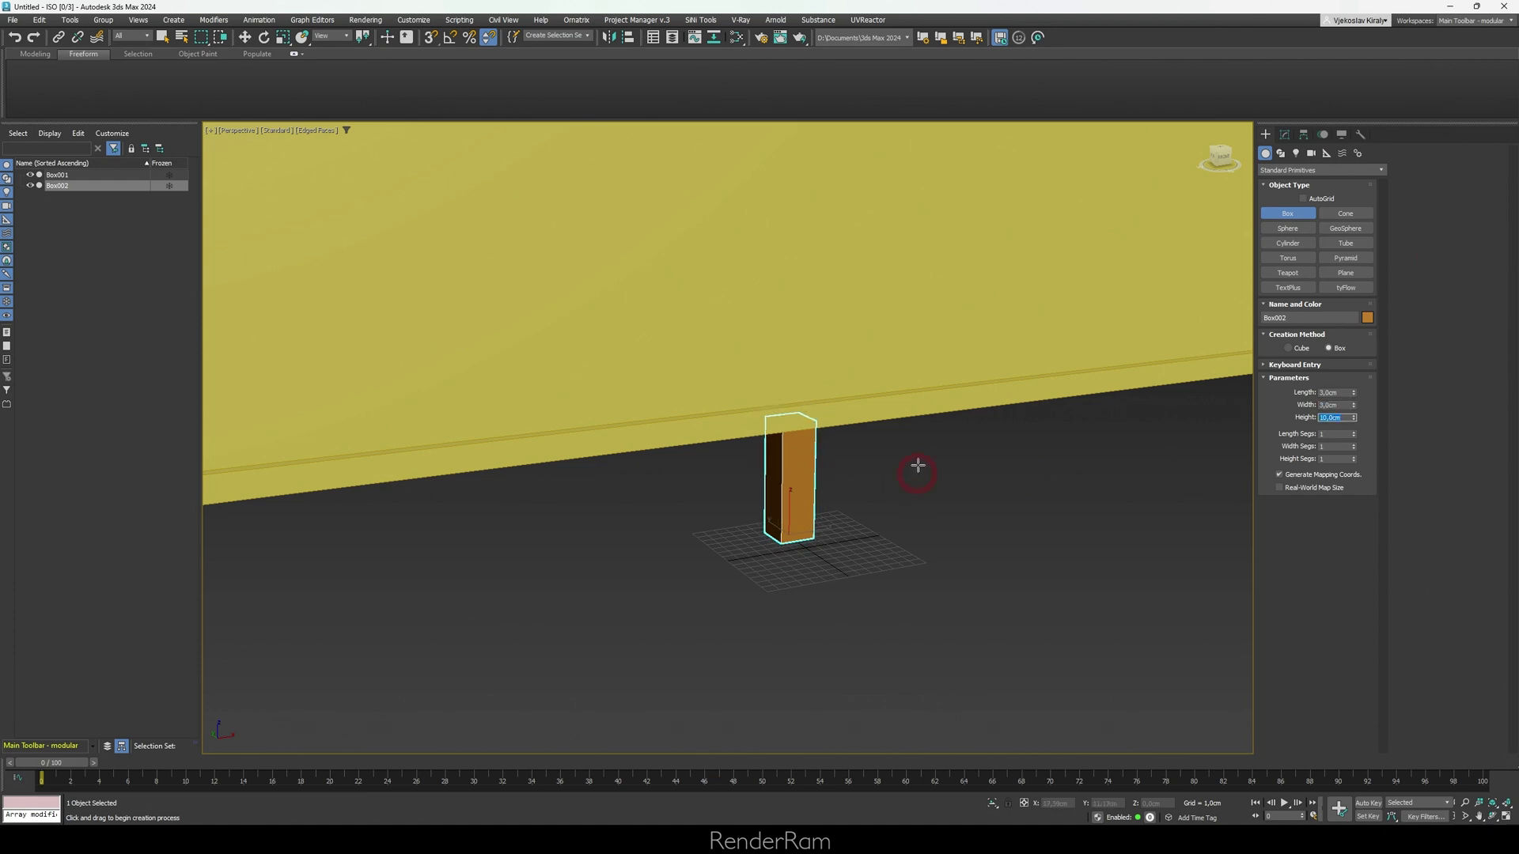
# - Slide the post along X so it sits centred beneath the panel
pyautogui.keyDown('alt'); pyautogui.moveTo(905, 477); pyautogui.dragTo(983, 443, button='middle'); pyautogui.keyUp('alt')
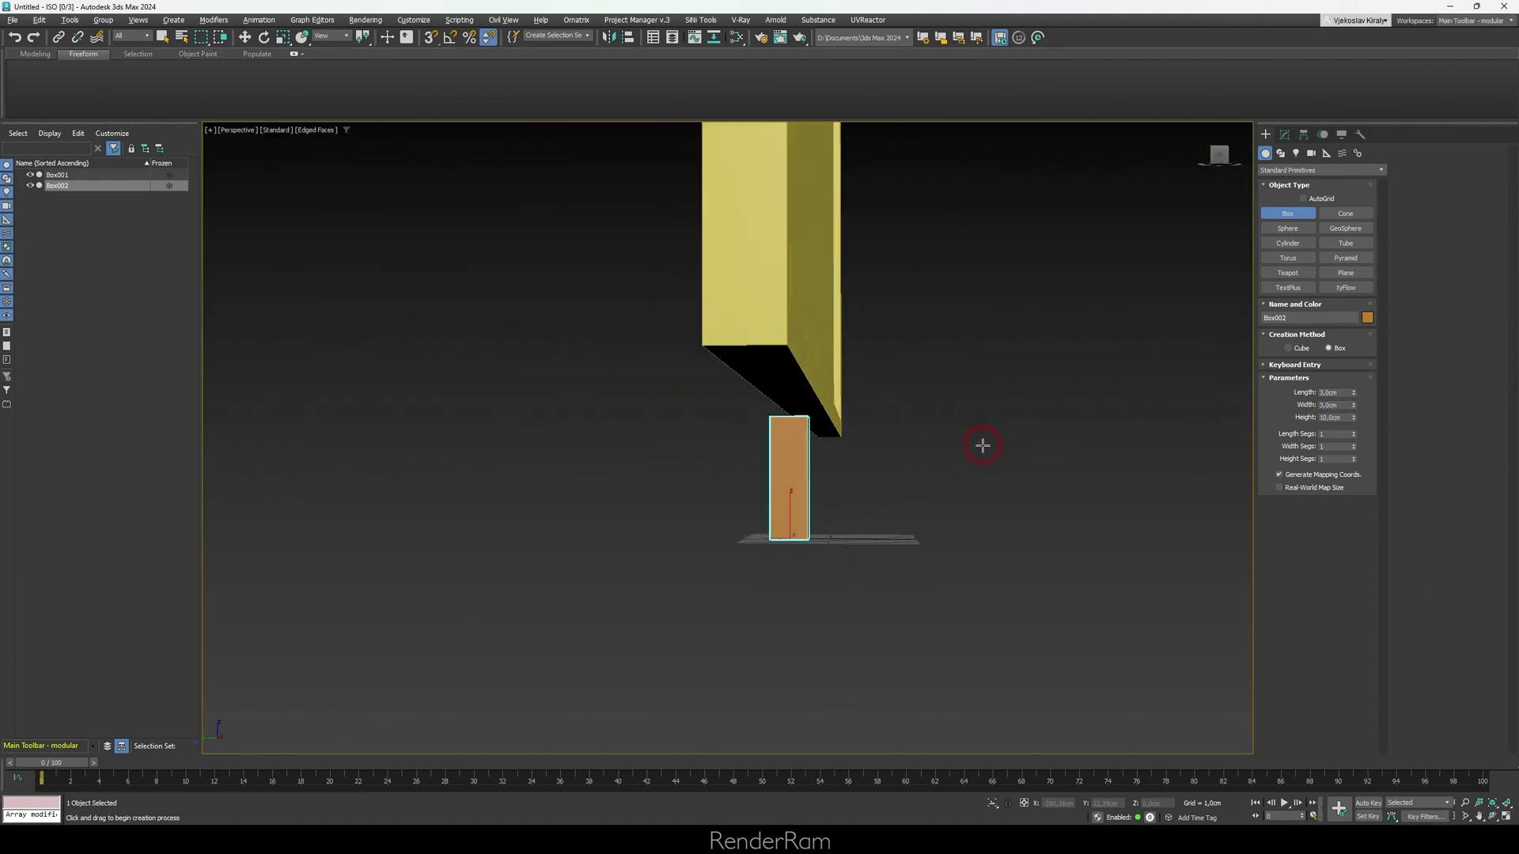
pyautogui.press('w')
pyautogui.moveTo(763, 538); pyautogui.dragTo(779, 537)
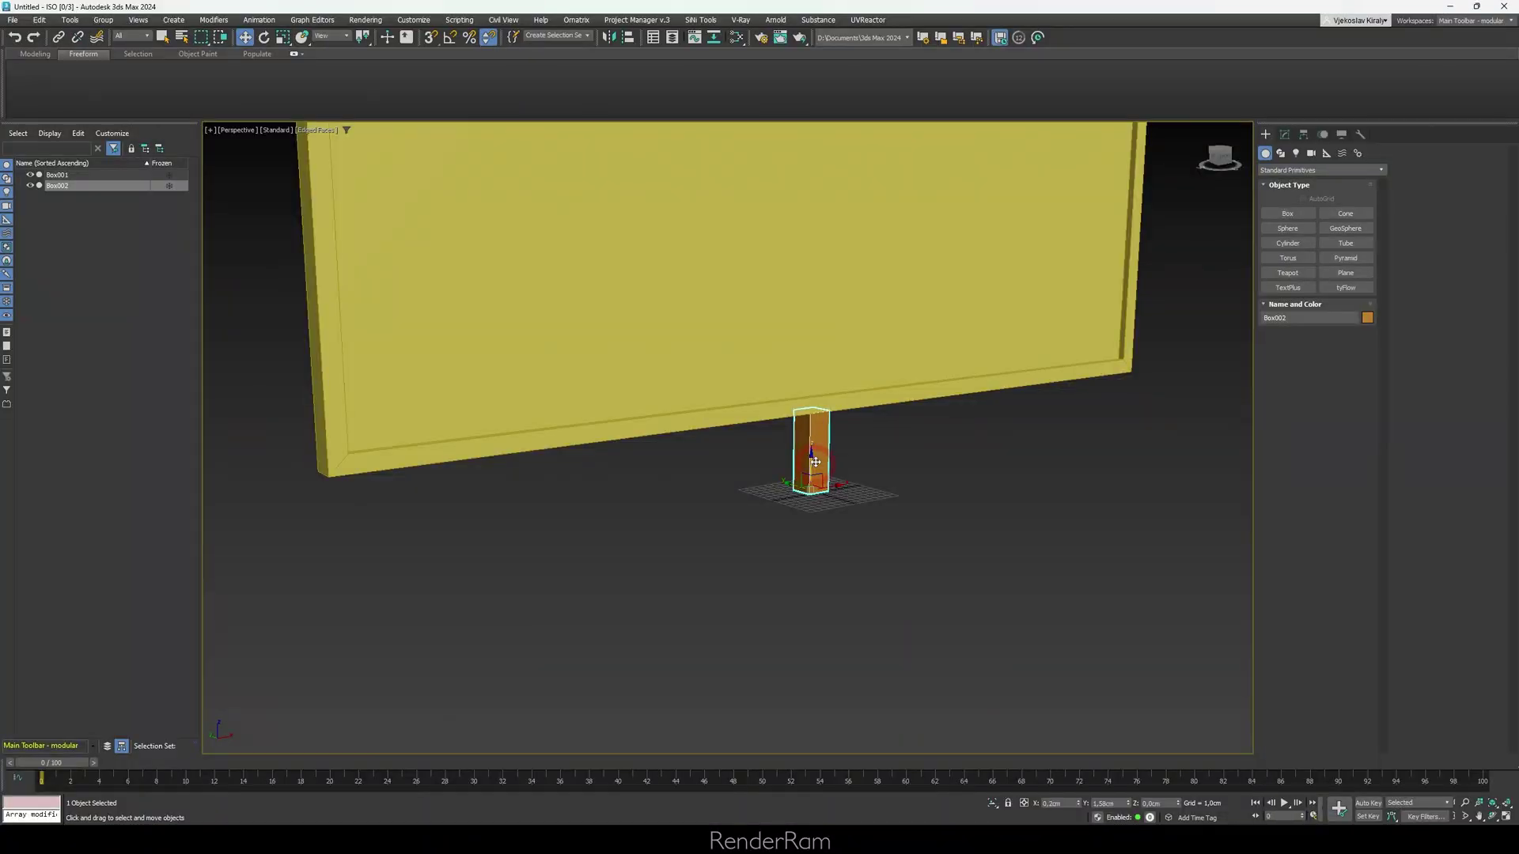
# - Convert the orange post Box002 to an Editable Poly
pyautogui.rightClick(814, 462)
pyautogui.moveTo(851, 607)
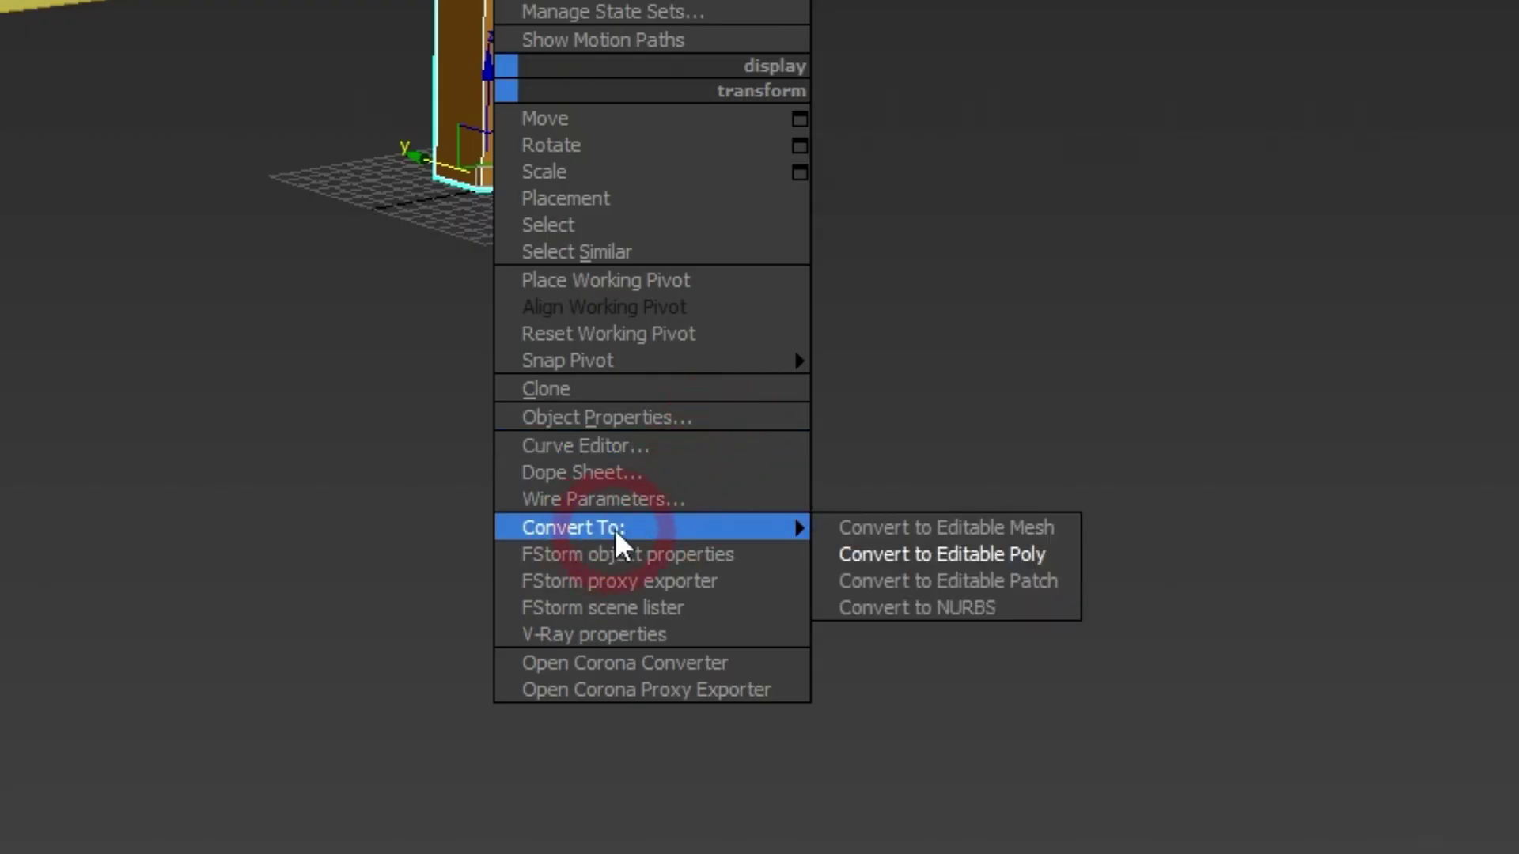
pyautogui.click(999, 554)
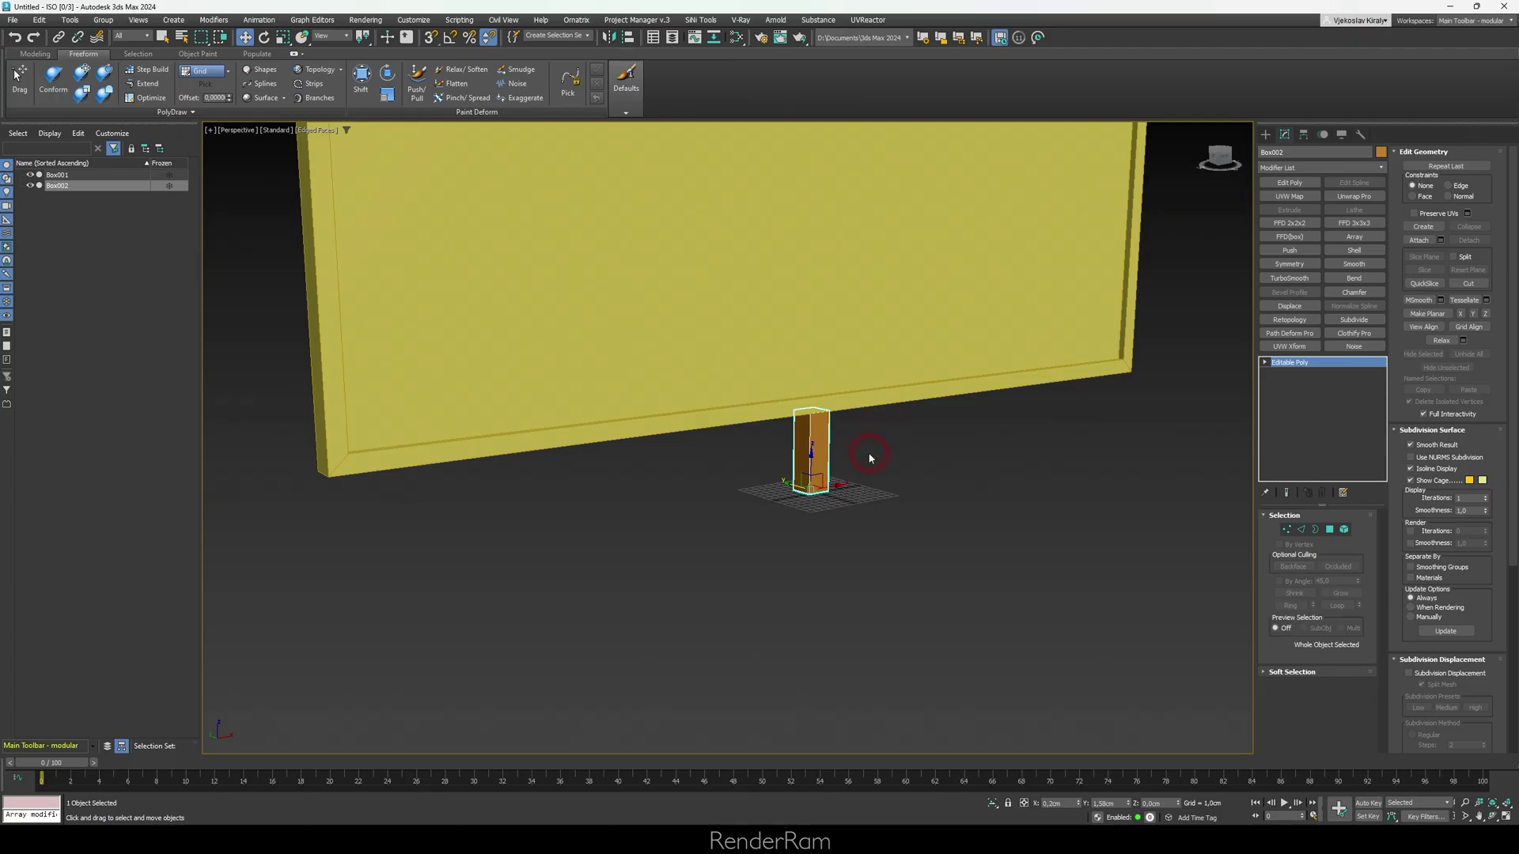
# - In Polygon mode with wireframe shown, try scaling and moving a side face of the post
pyautogui.scroll(2, 870, 457)
pyautogui.press('1')
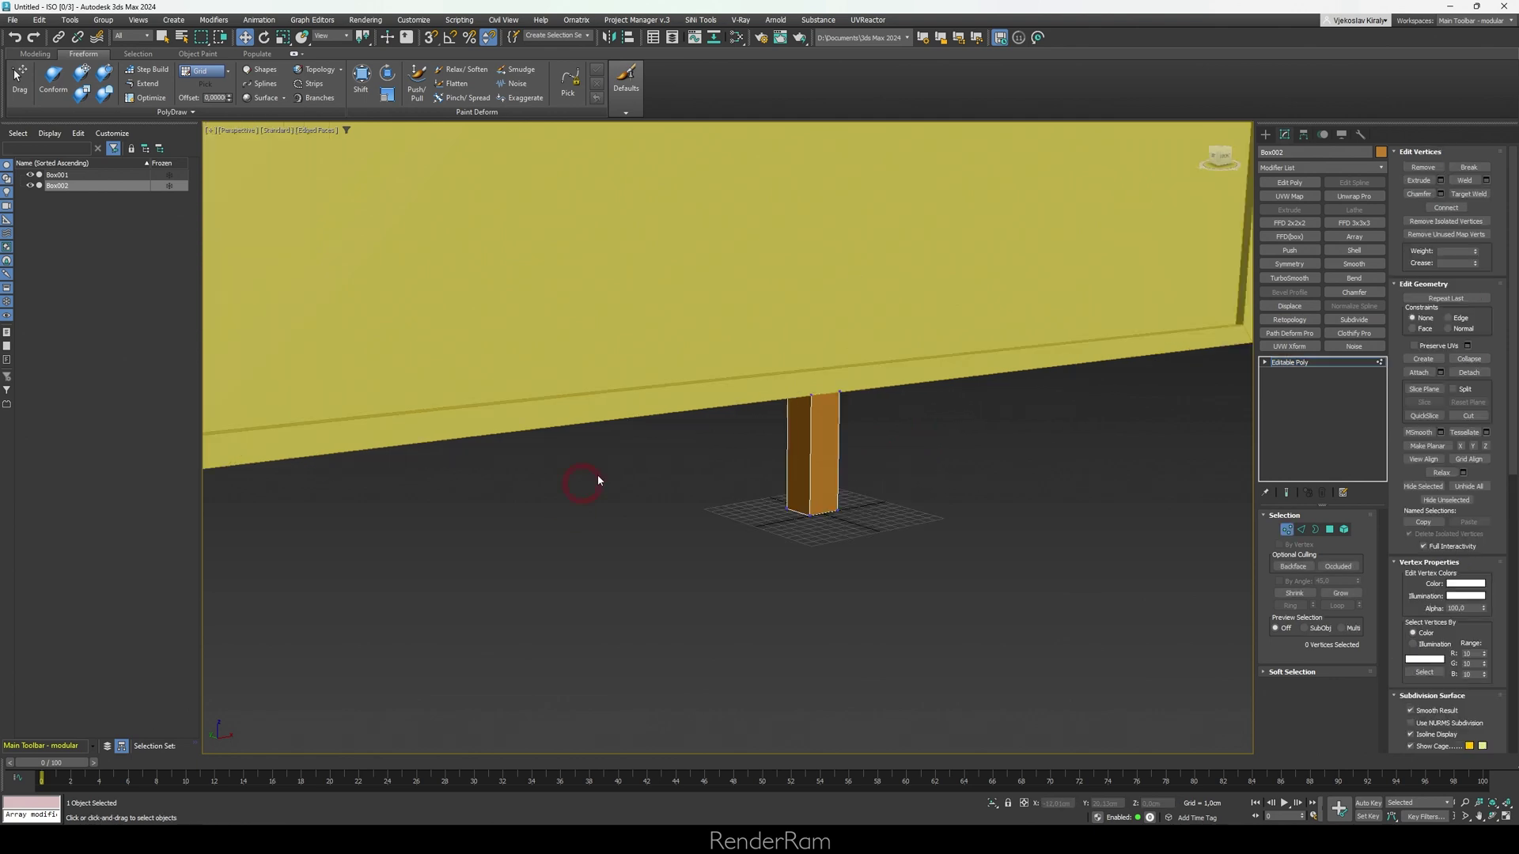
pyautogui.click(1330, 530)
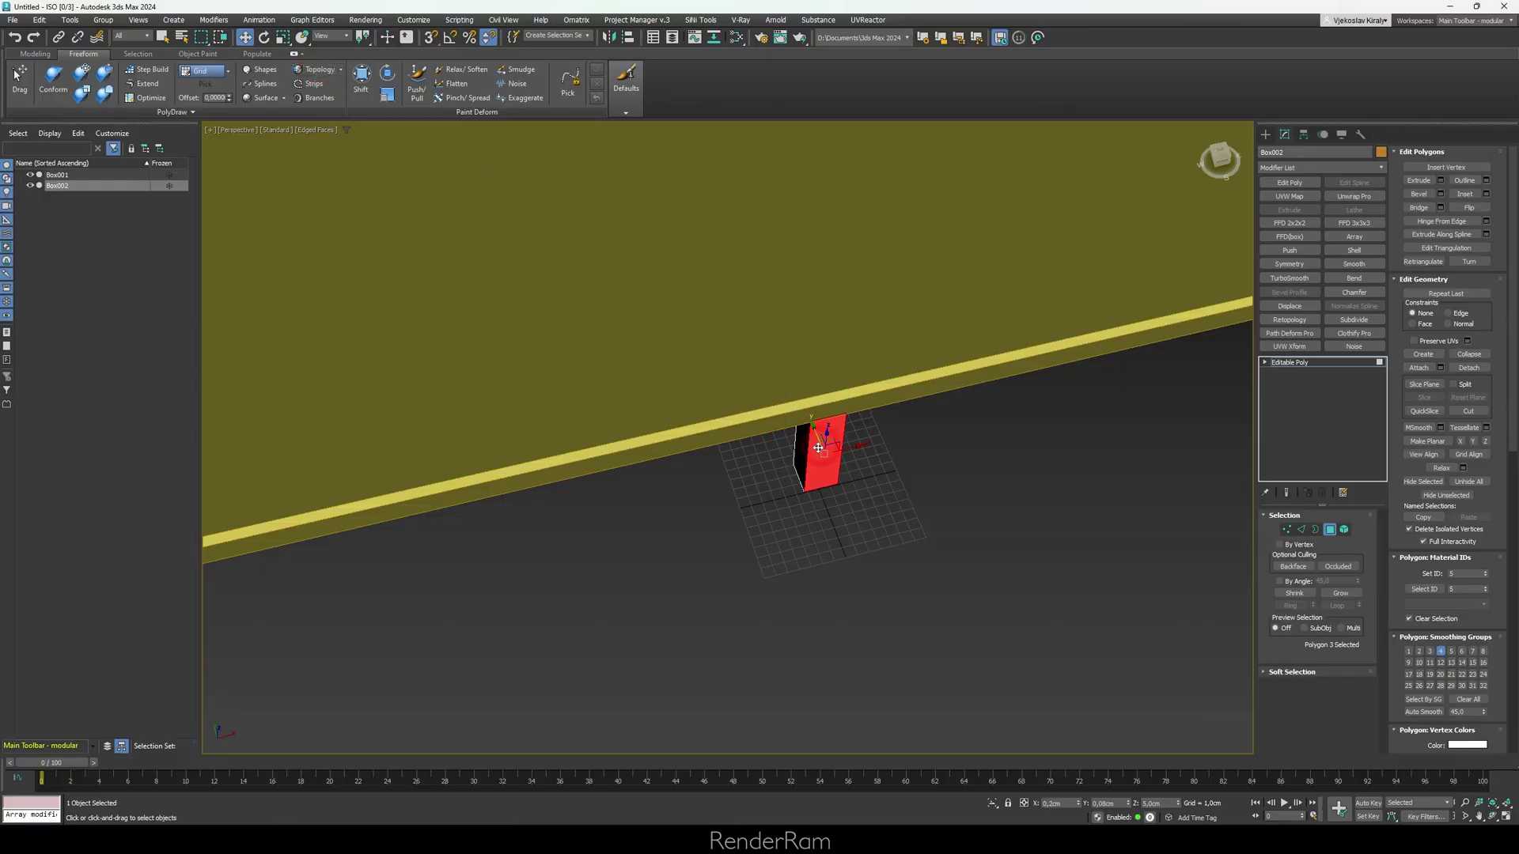
pyautogui.scroll(3, 818, 448)
pyautogui.press('r')
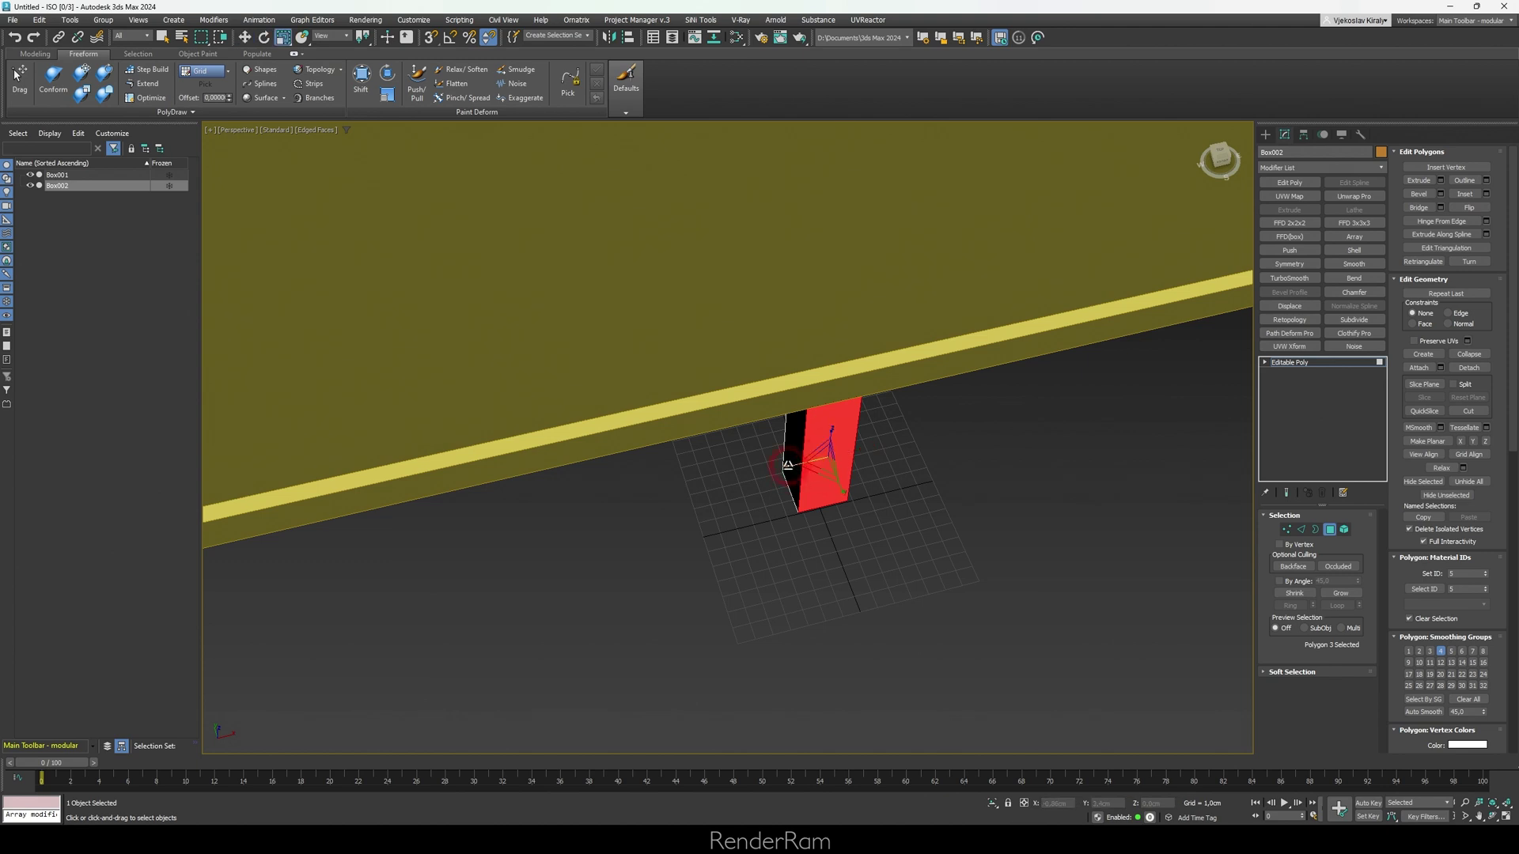
pyautogui.press('F3')
pyautogui.moveTo(788, 465)
pyautogui.keyDown('alt'); pyautogui.mouseDown(button='middle')
pyautogui.moveTo(854, 464)
pyautogui.moveTo(804, 502)
pyautogui.moveTo(864, 434)
pyautogui.moveTo(778, 465)
pyautogui.mouseUp(button='middle'); pyautogui.keyUp('alt')
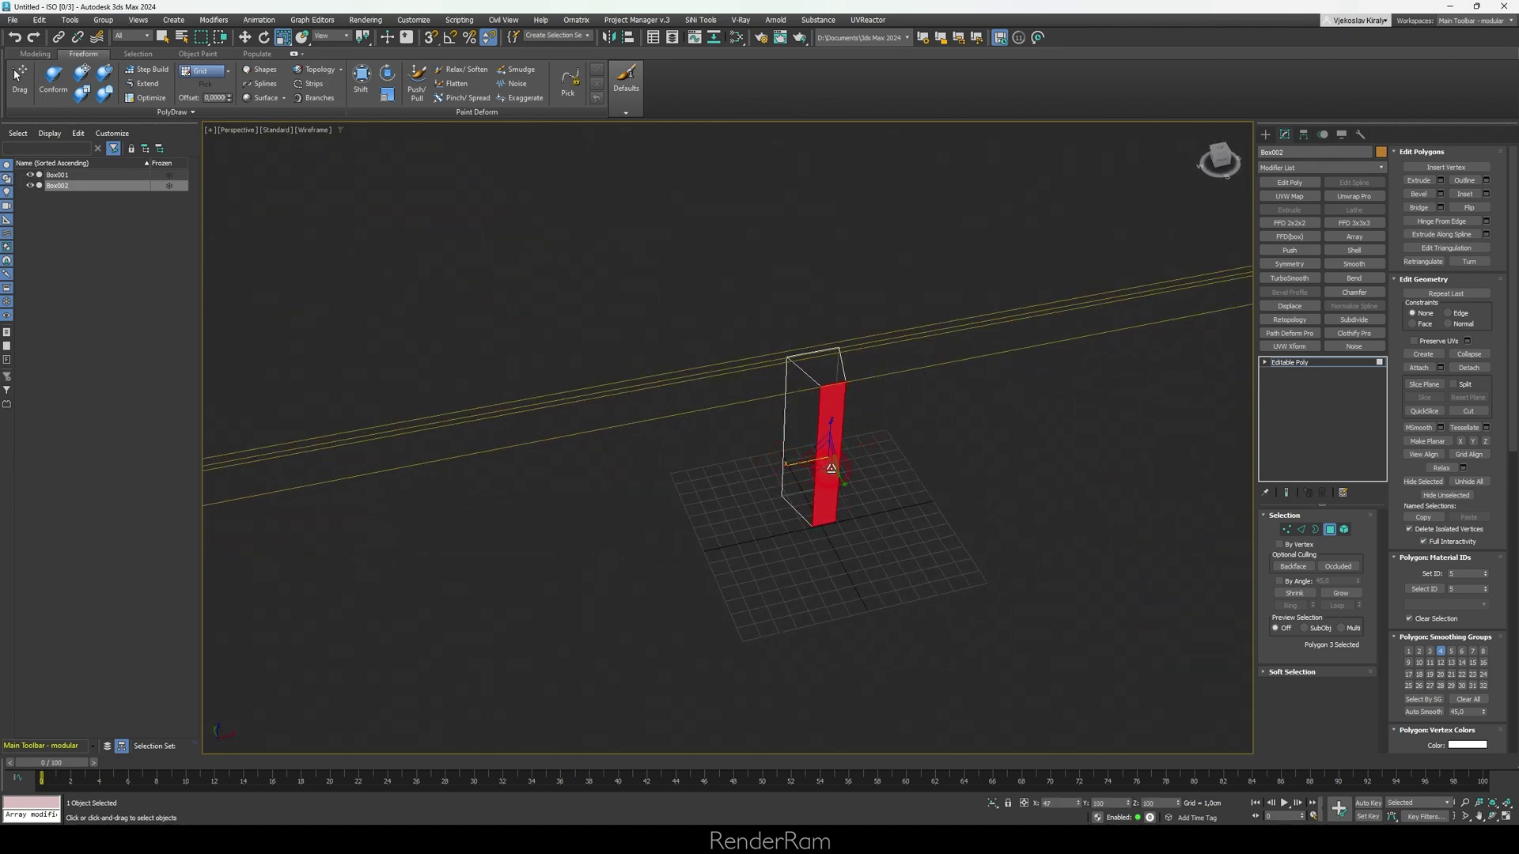
pyautogui.moveTo(831, 468)
pyautogui.keyDown('alt'); pyautogui.mouseDown(button='middle')
pyautogui.moveTo(898, 430)
pyautogui.moveTo(847, 488)
pyautogui.mouseUp(button='middle'); pyautogui.keyUp('alt')
pyautogui.press('w')
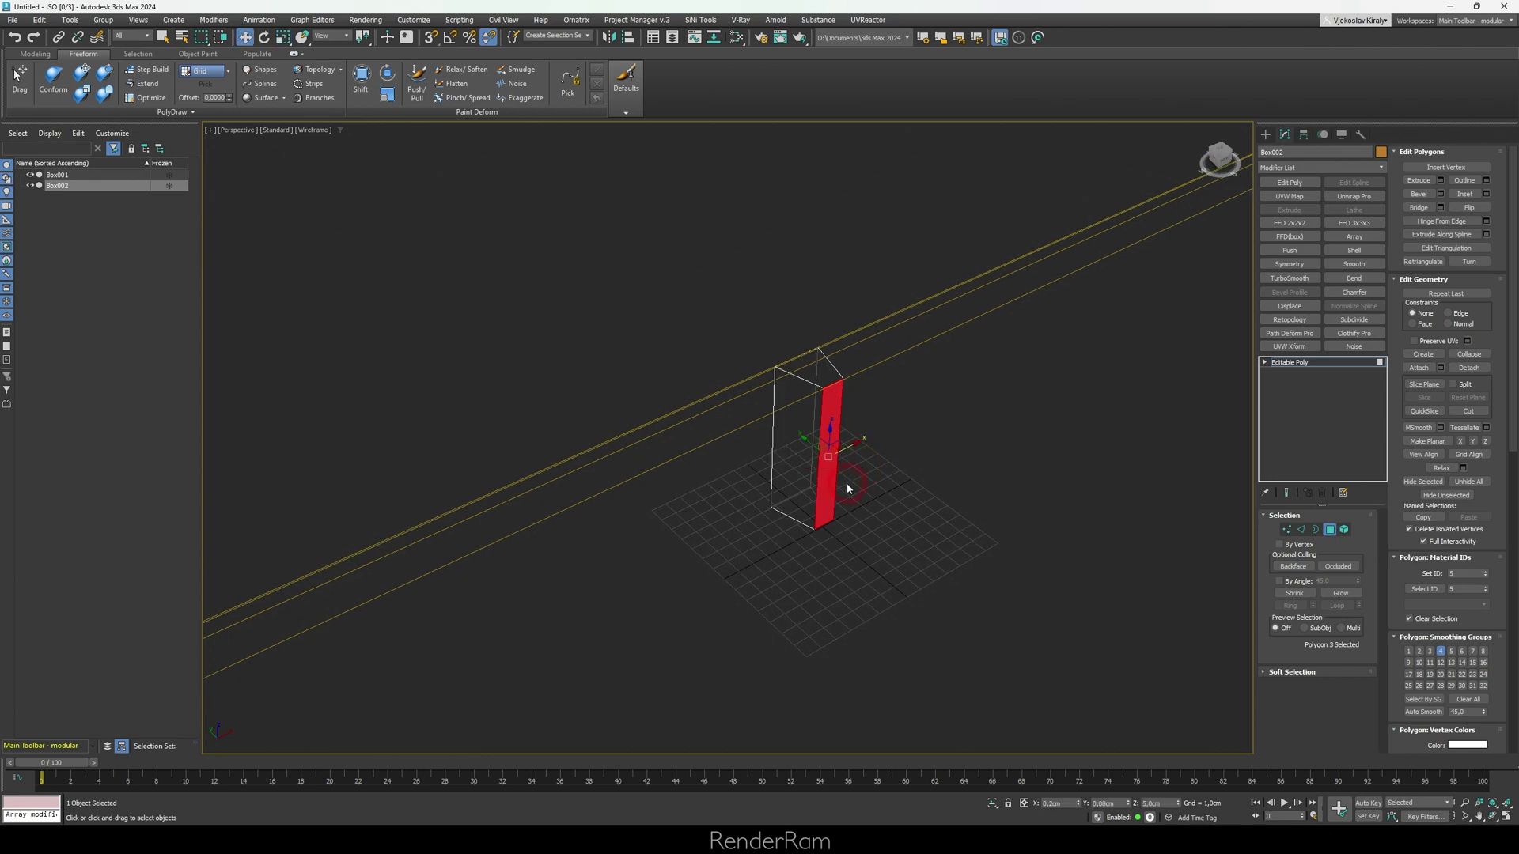
pyautogui.moveTo(813, 448); pyautogui.dragTo(807, 438)
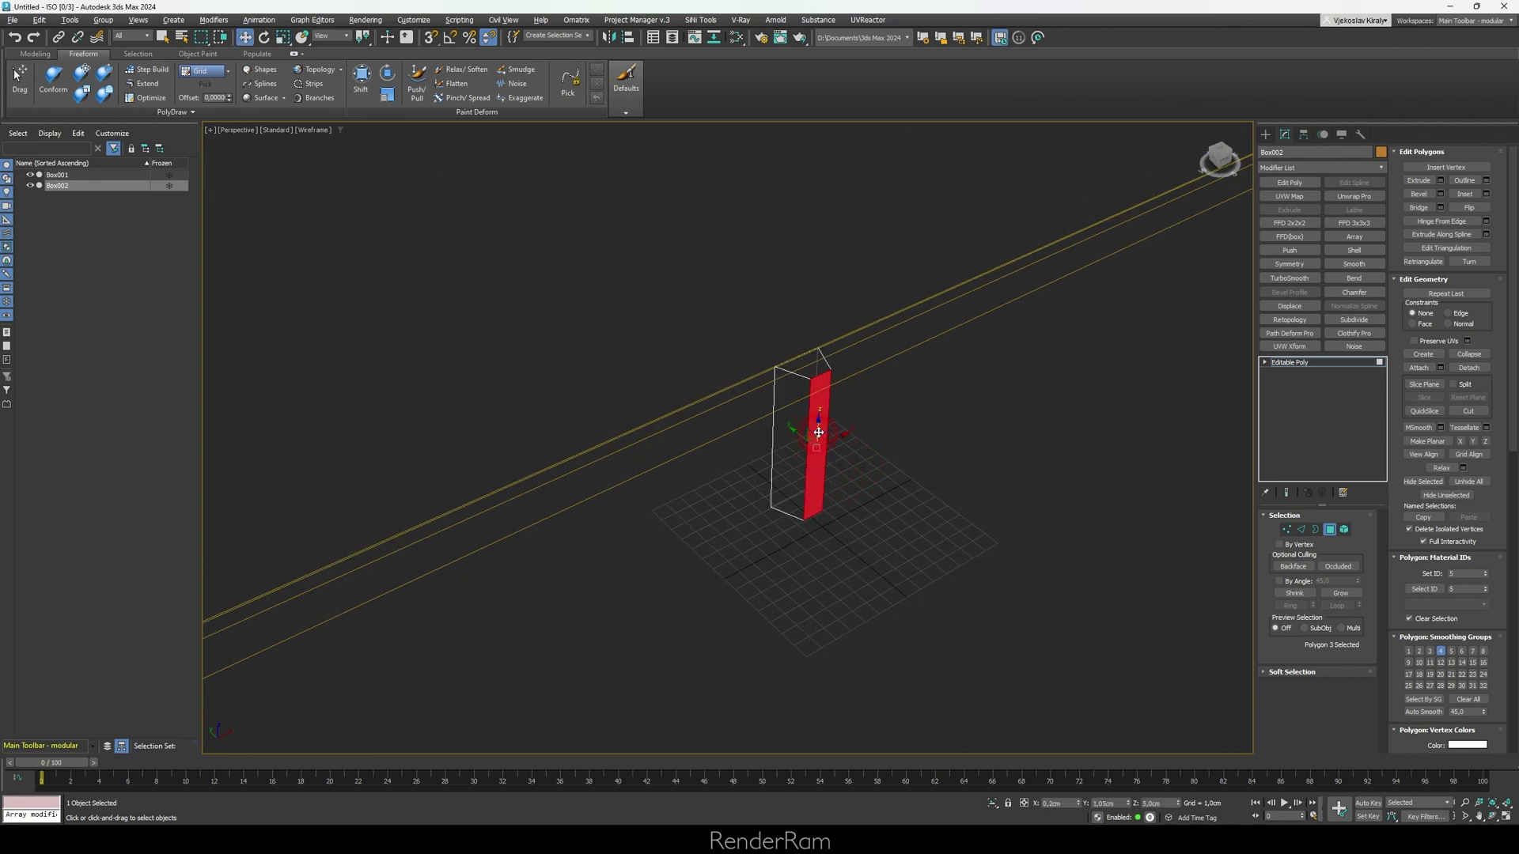
pyautogui.moveTo(819, 433)
pyautogui.keyDown('alt'); pyautogui.mouseDown(button='middle')
pyautogui.moveTo(857, 379)
pyautogui.moveTo(889, 373)
pyautogui.moveTo(814, 411)
pyautogui.mouseUp(button='middle'); pyautogui.keyUp('alt')
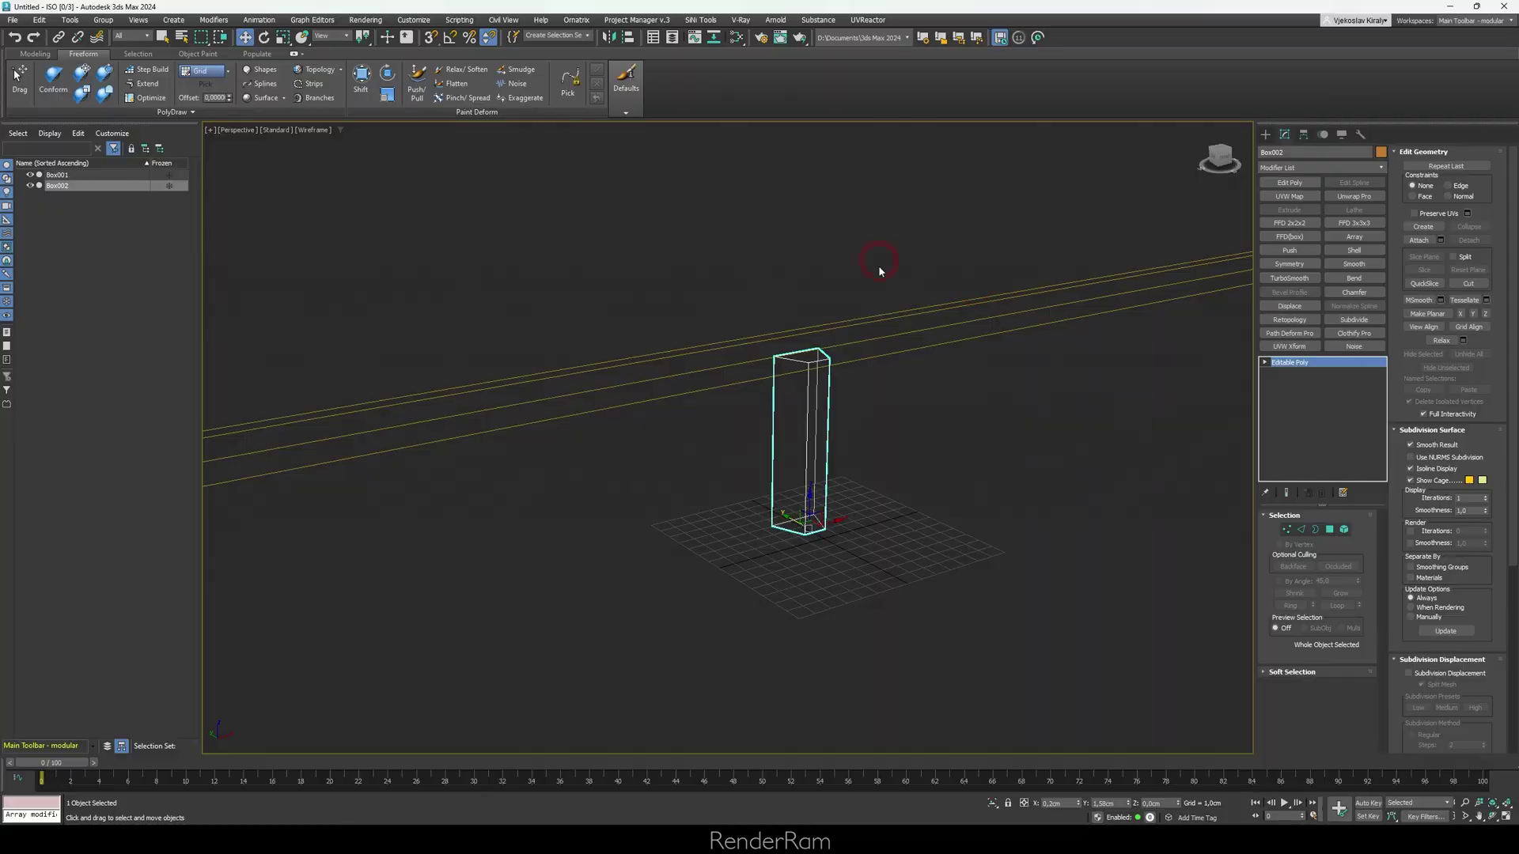
pyautogui.moveTo(877, 264); pyautogui.dragTo(786, 510)
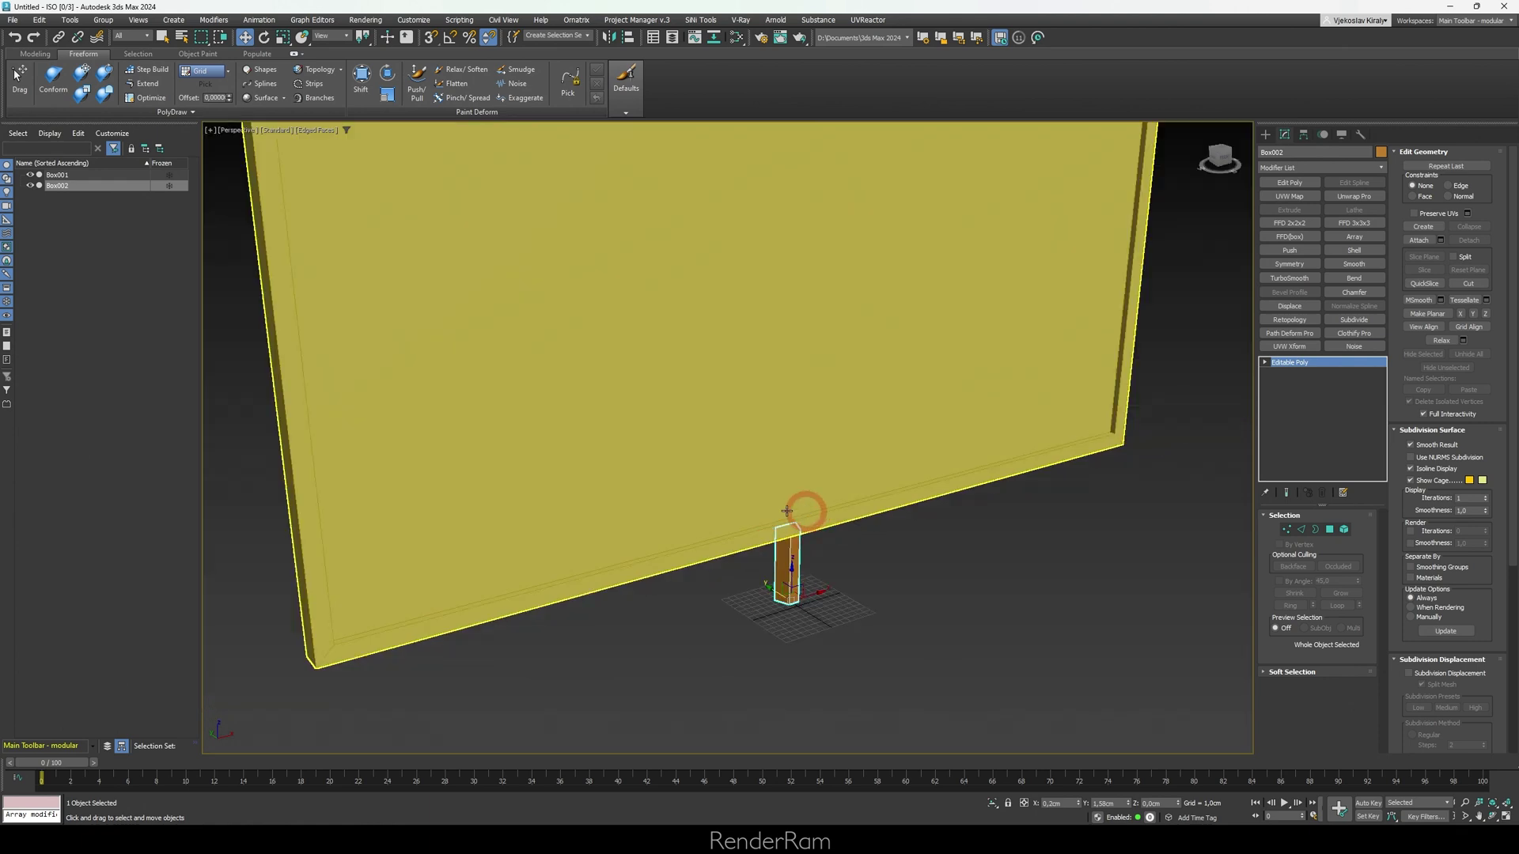
# - Trial-extrude two side faces of the post about 27 cm, then cancel the extrusion
pyautogui.keyDown('alt'); pyautogui.moveTo(772, 378); pyautogui.dragTo(683, 498, button='middle'); pyautogui.keyUp('alt')
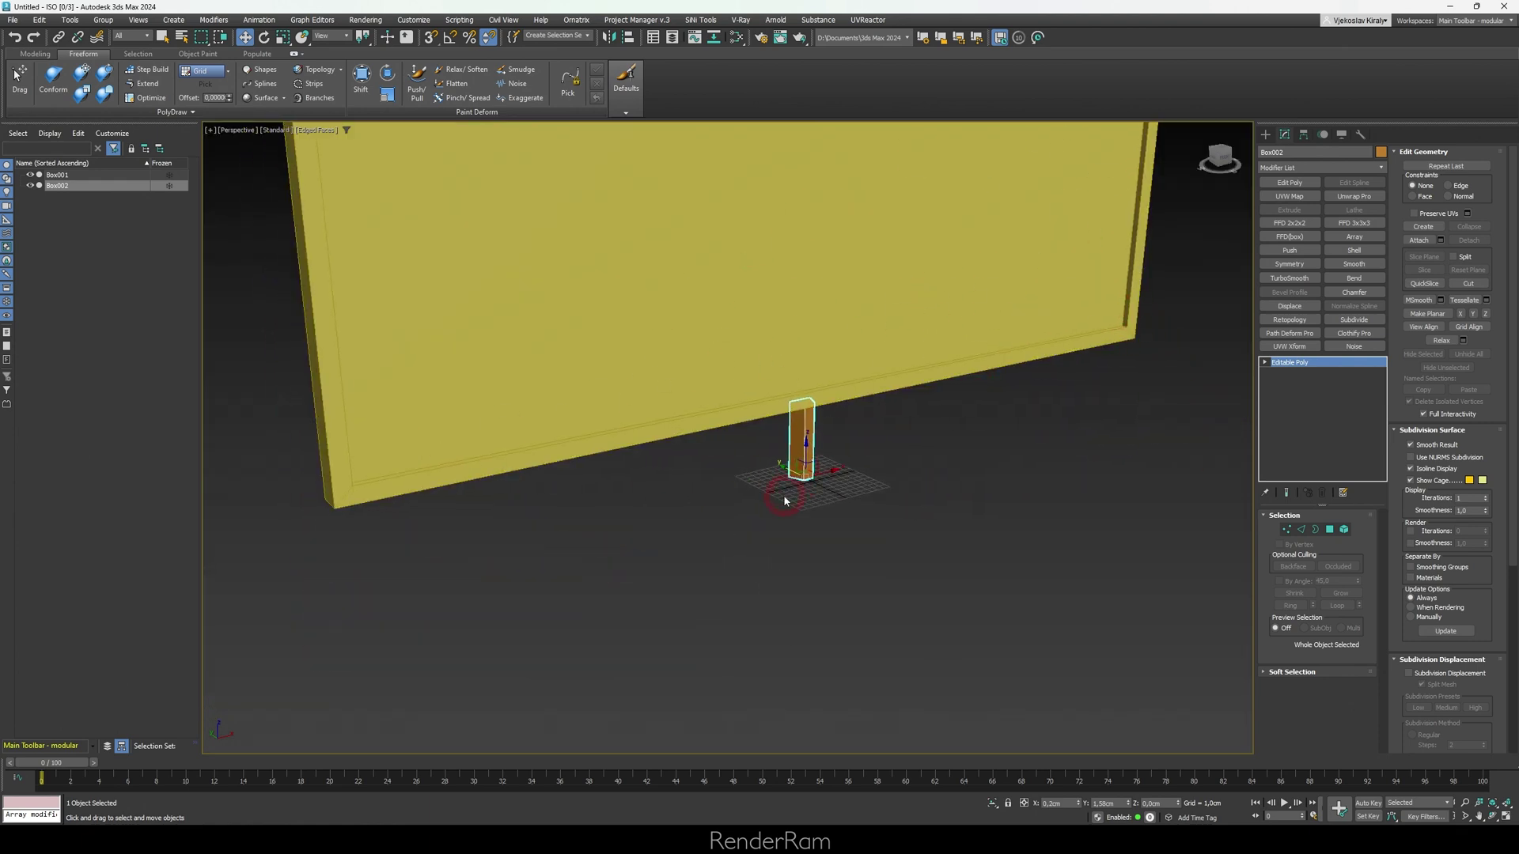
pyautogui.scroll(4, 801, 467)
pyautogui.click(1328, 529)
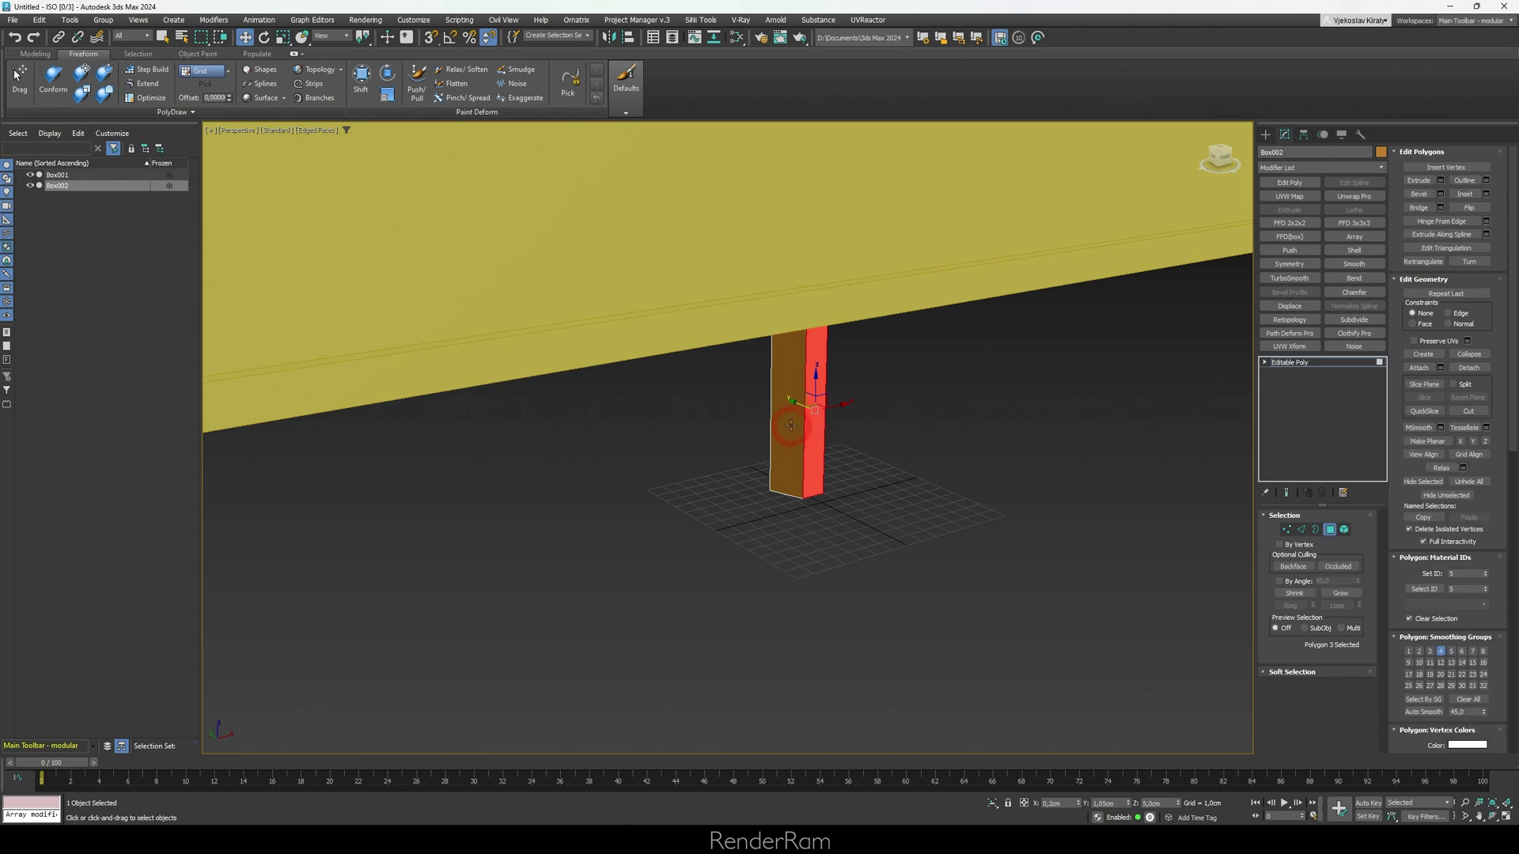
pyautogui.keyDown('alt'); pyautogui.moveTo(798, 427); pyautogui.dragTo(855, 436, button='middle'); pyautogui.keyUp('alt')
pyautogui.keyDown('ctrl'); pyautogui.click(812, 439); pyautogui.keyUp('ctrl')
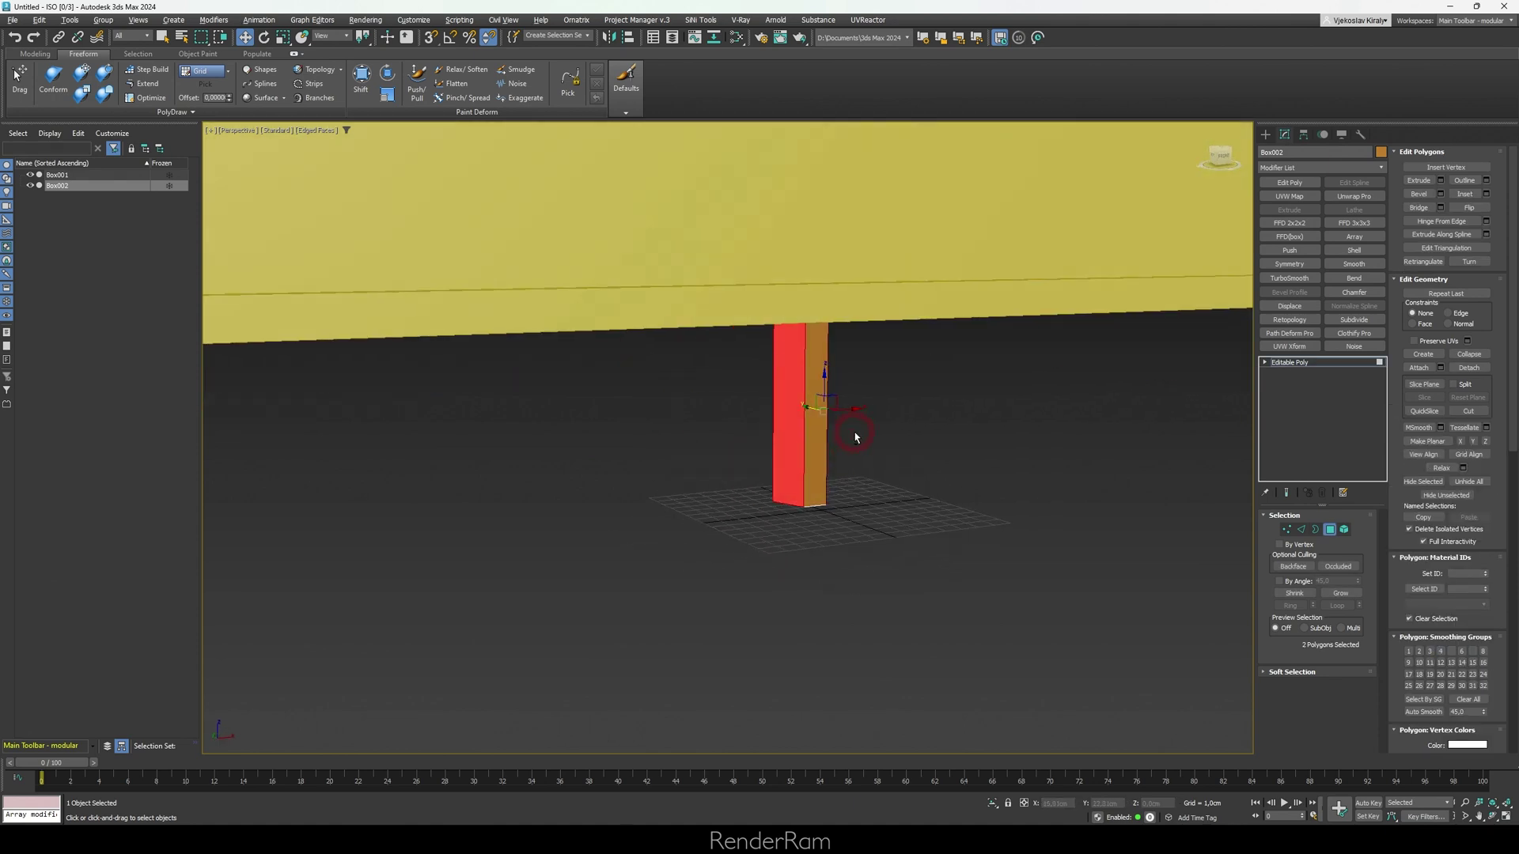
pyautogui.click(1440, 181)
pyautogui.moveTo(738, 457)
pyautogui.mouseDown()
pyautogui.moveTo(678, 465)
pyautogui.moveTo(522, 424)
pyautogui.moveTo(734, 441)
pyautogui.mouseUp()
pyautogui.keyDown('alt'); pyautogui.moveTo(908, 509); pyautogui.dragTo(863, 465, button='middle'); pyautogui.keyUp('alt')
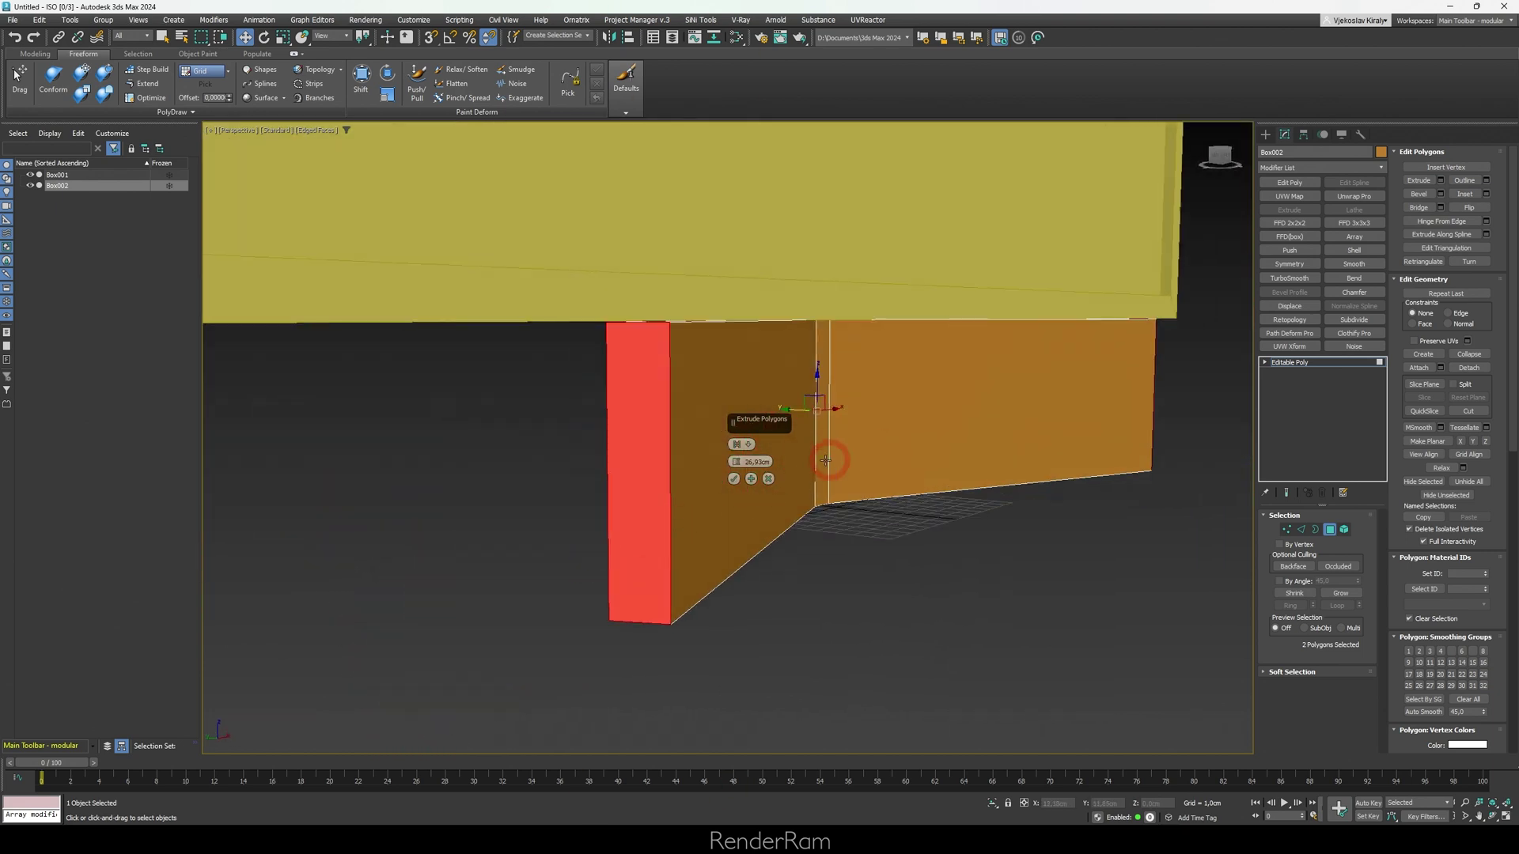
pyautogui.click(768, 479)
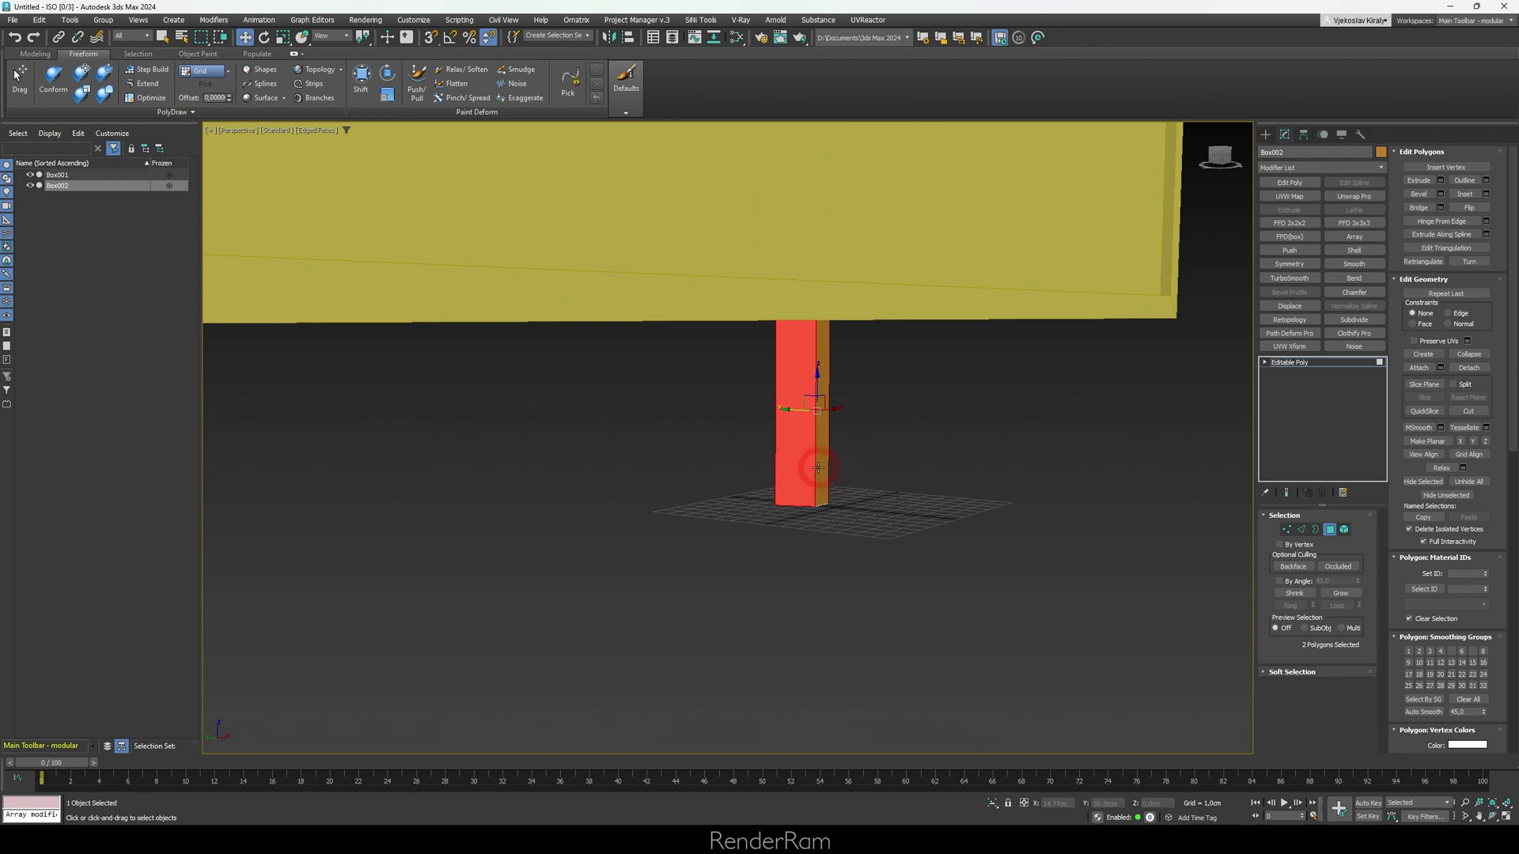
pyautogui.keyDown('alt'); pyautogui.moveTo(818, 467); pyautogui.dragTo(811, 467, button='middle'); pyautogui.keyUp('alt')
# - Select four edges of the post and Connect them with new dividing edges
pyautogui.click(1302, 530)
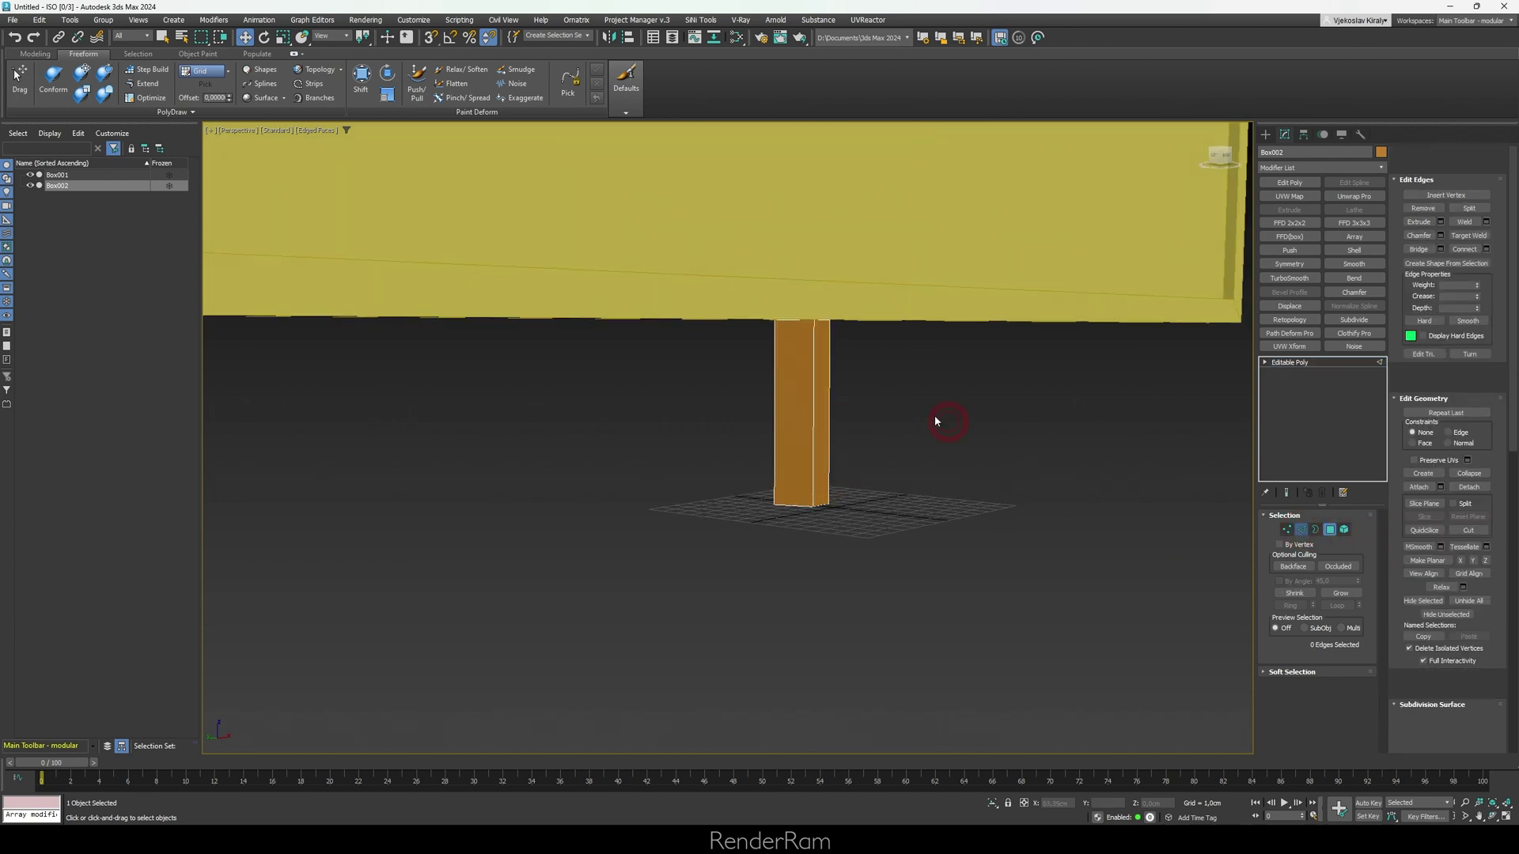
pyautogui.moveTo(853, 454); pyautogui.dragTo(858, 456)
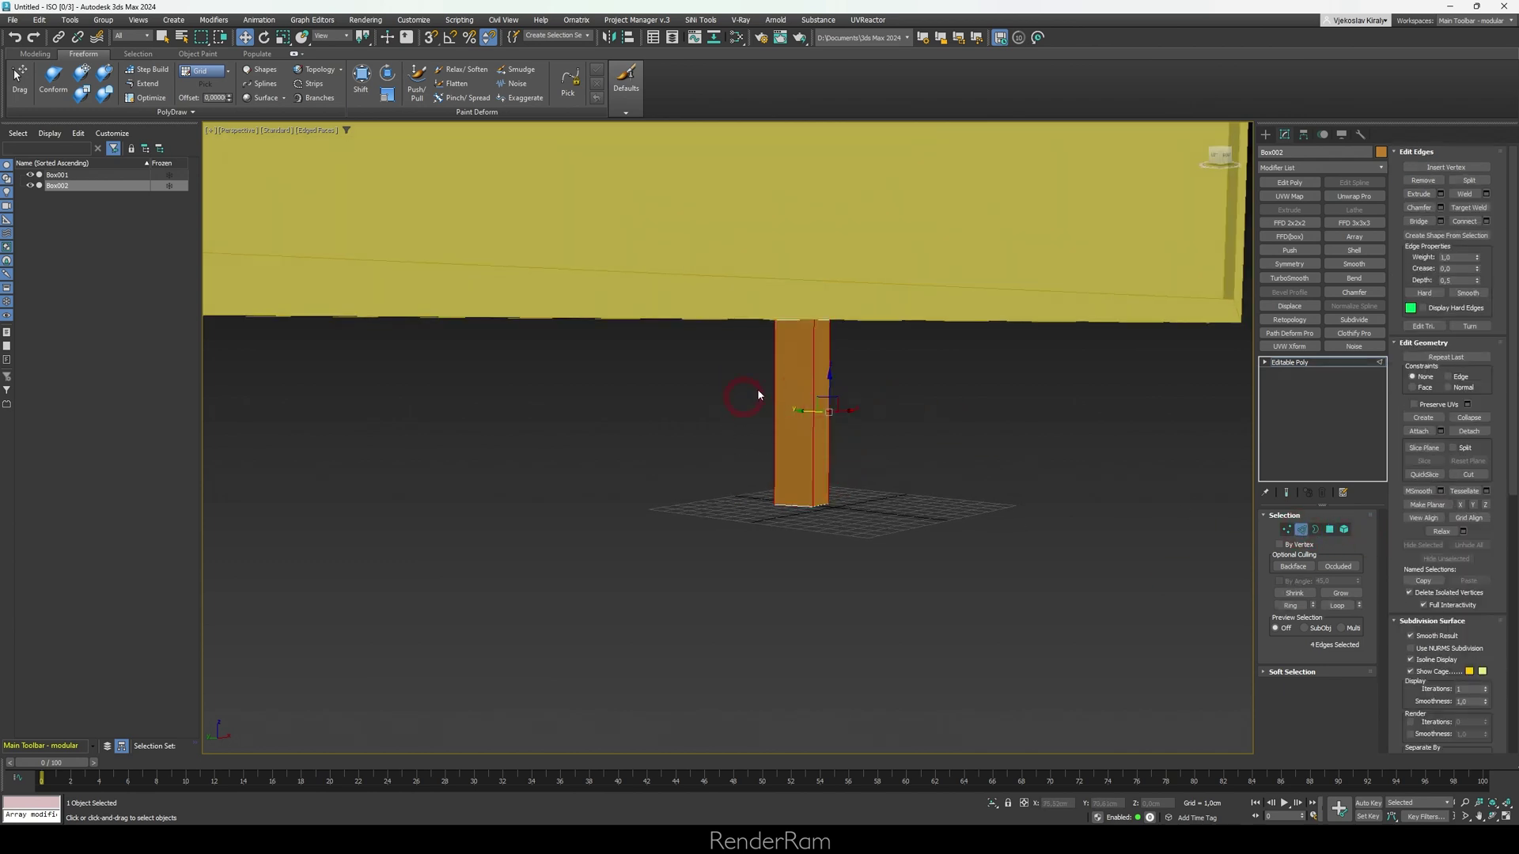
pyautogui.moveTo(719, 470)
pyautogui.keyDown('alt'); pyautogui.mouseDown(button='middle')
pyautogui.moveTo(719, 496)
pyautogui.moveTo(793, 478)
pyautogui.mouseUp(button='middle'); pyautogui.keyUp('alt')
pyautogui.press('F3')
pyautogui.keyDown('alt'); pyautogui.moveTo(790, 383); pyautogui.dragTo(821, 480, button='middle'); pyautogui.keyUp('alt')
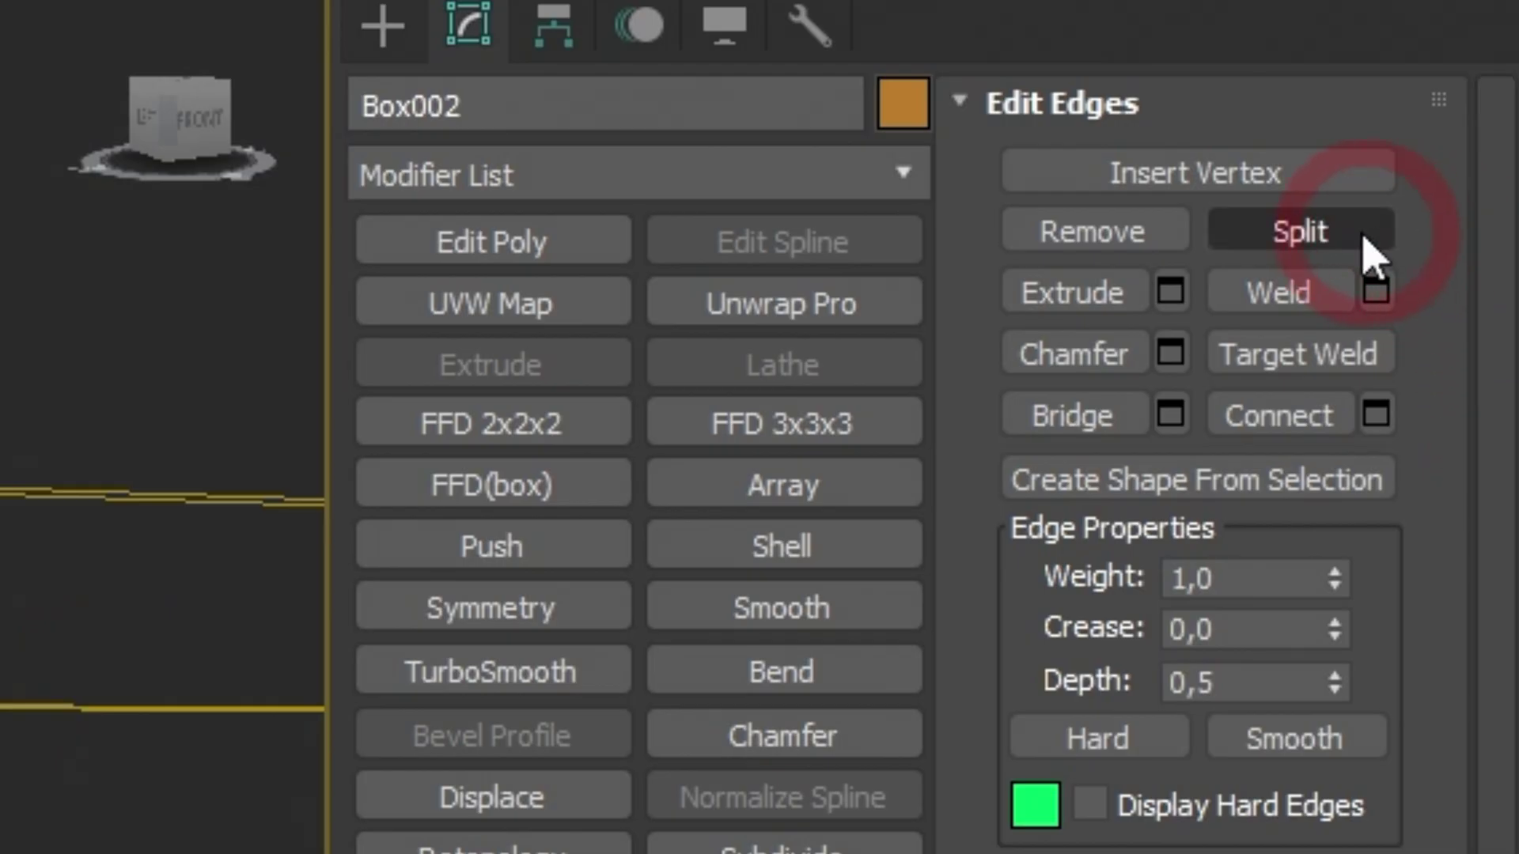
pyautogui.click(1315, 424)
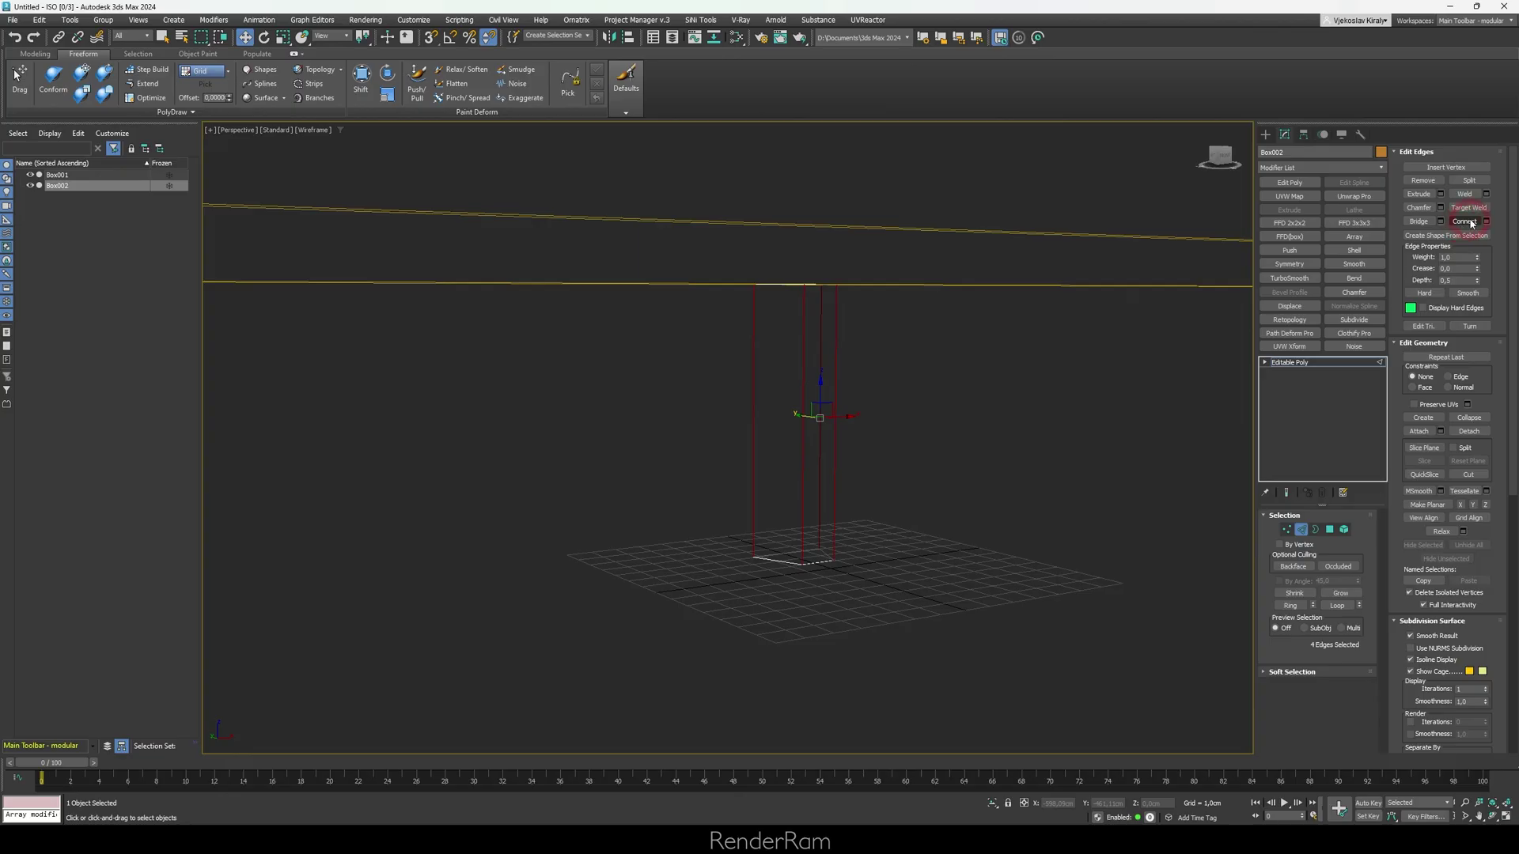
pyautogui.click(773, 399)
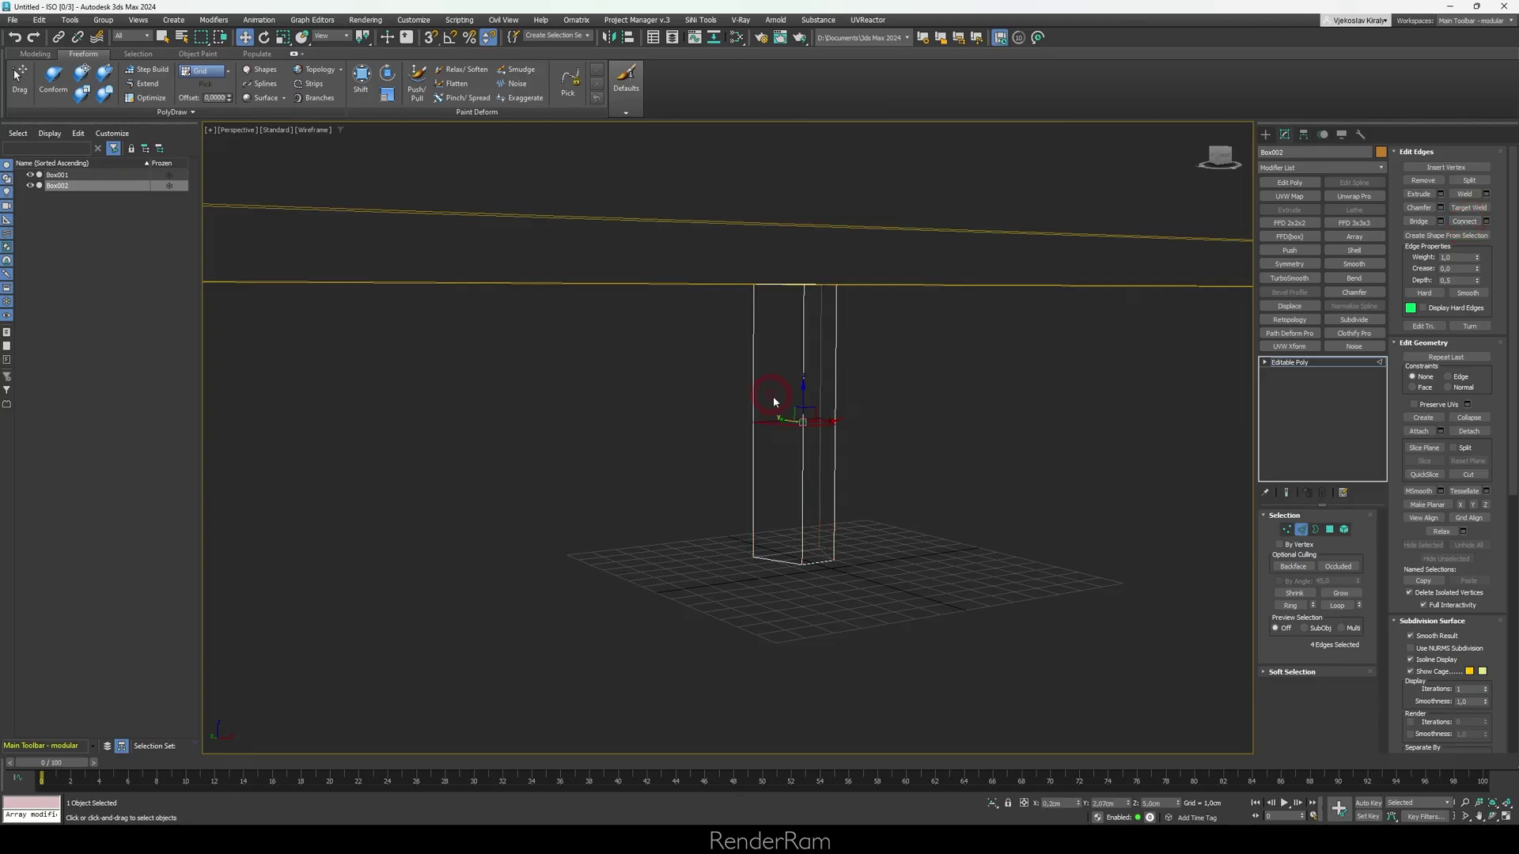
# - Orbit around the post to bring its lower side faces into view in Polygon mode
pyautogui.keyDown('alt'); pyautogui.moveTo(850, 434); pyautogui.dragTo(813, 439, button='middle'); pyautogui.keyUp('alt')
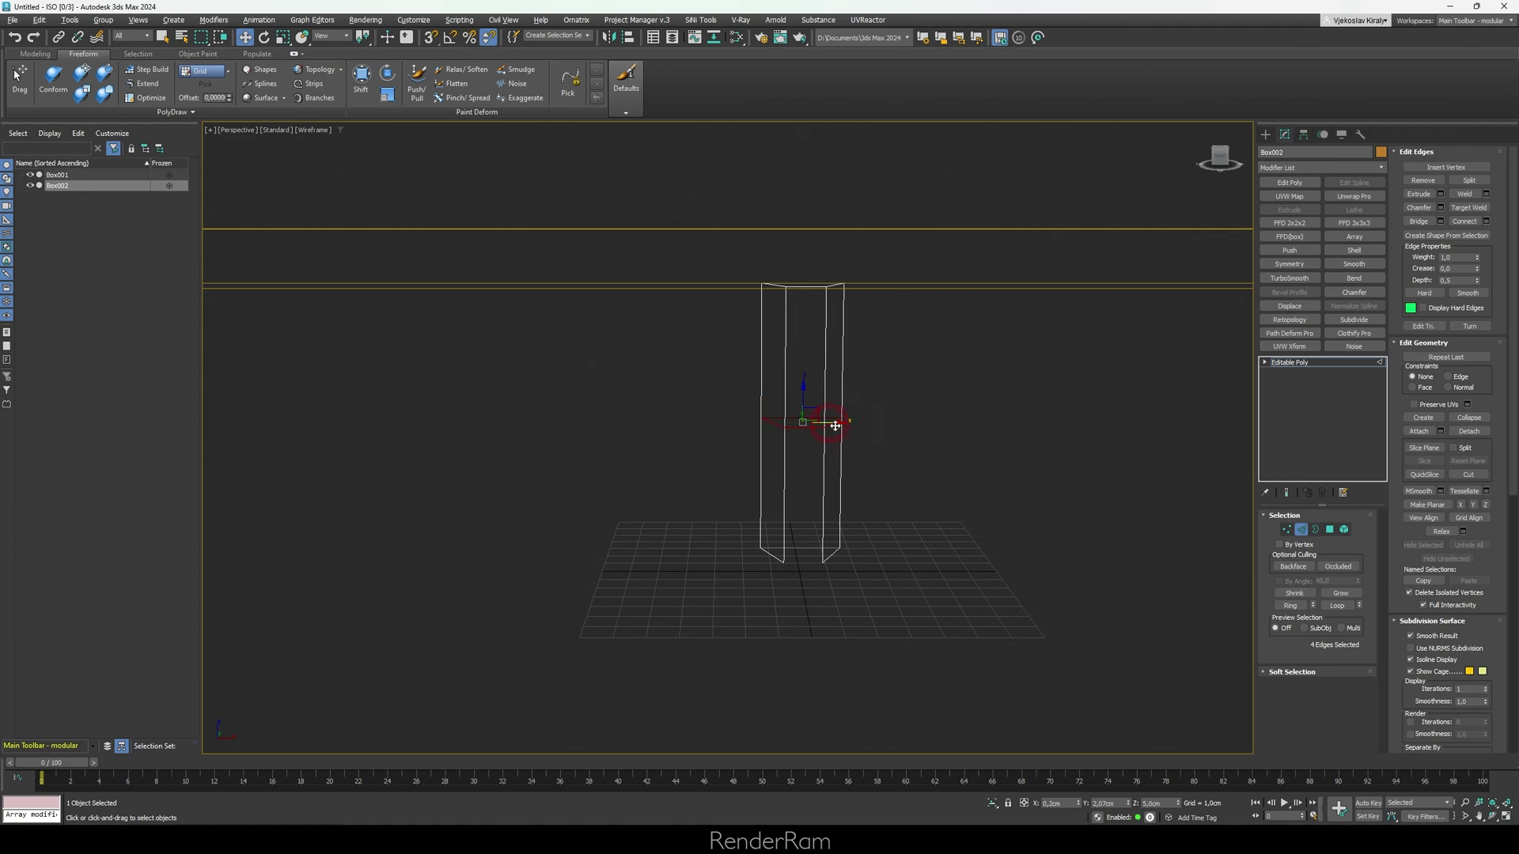
pyautogui.keyDown('alt'); pyautogui.moveTo(834, 425); pyautogui.dragTo(797, 369, button='middle'); pyautogui.keyUp('alt')
pyautogui.keyDown('alt'); pyautogui.moveTo(796, 496); pyautogui.dragTo(806, 457, button='middle'); pyautogui.keyUp('alt')
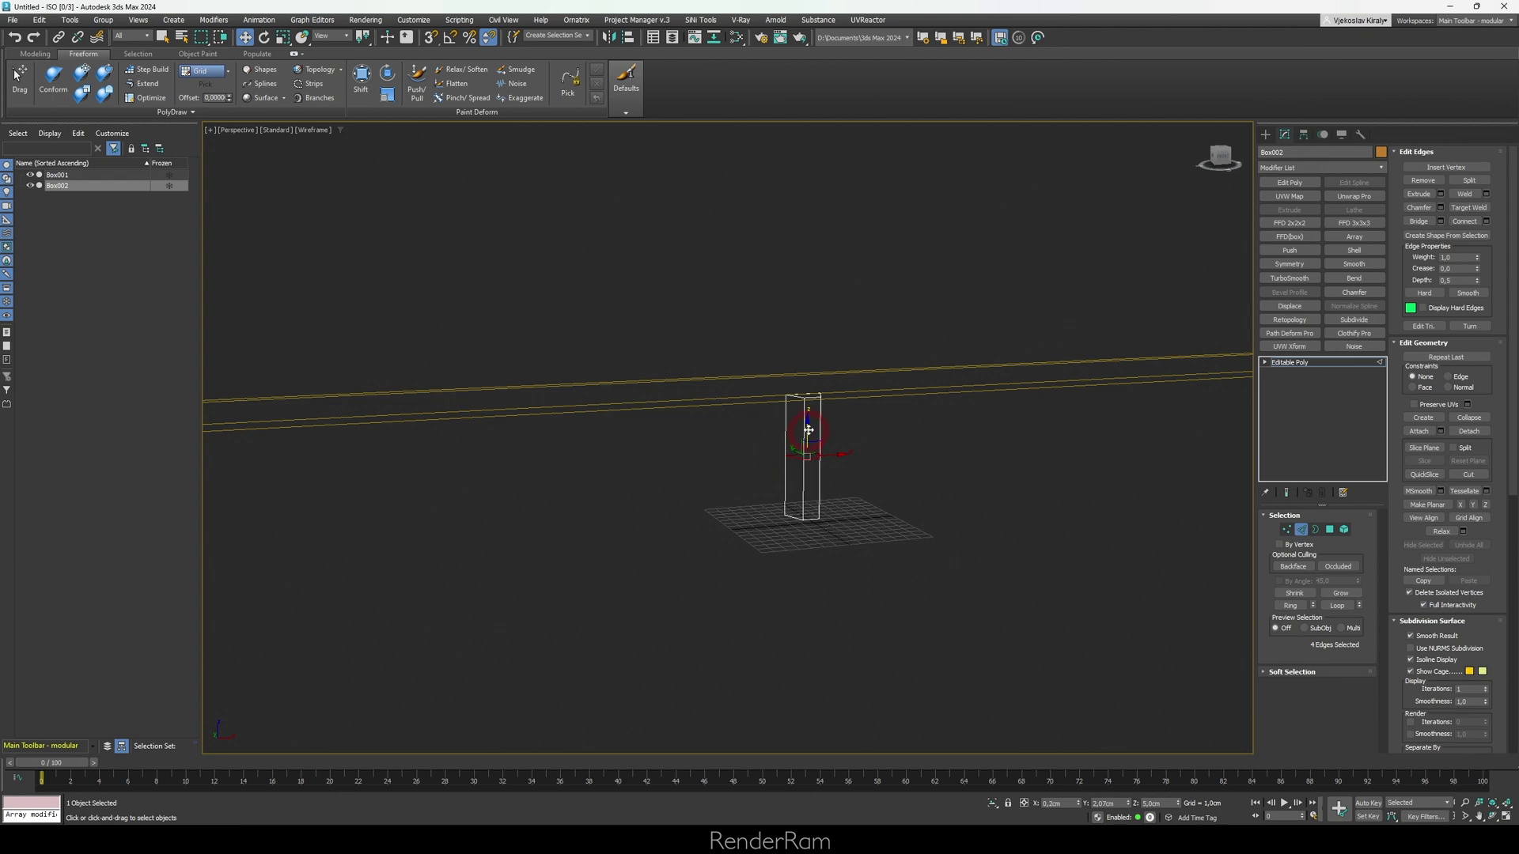
pyautogui.scroll(5, 813, 509)
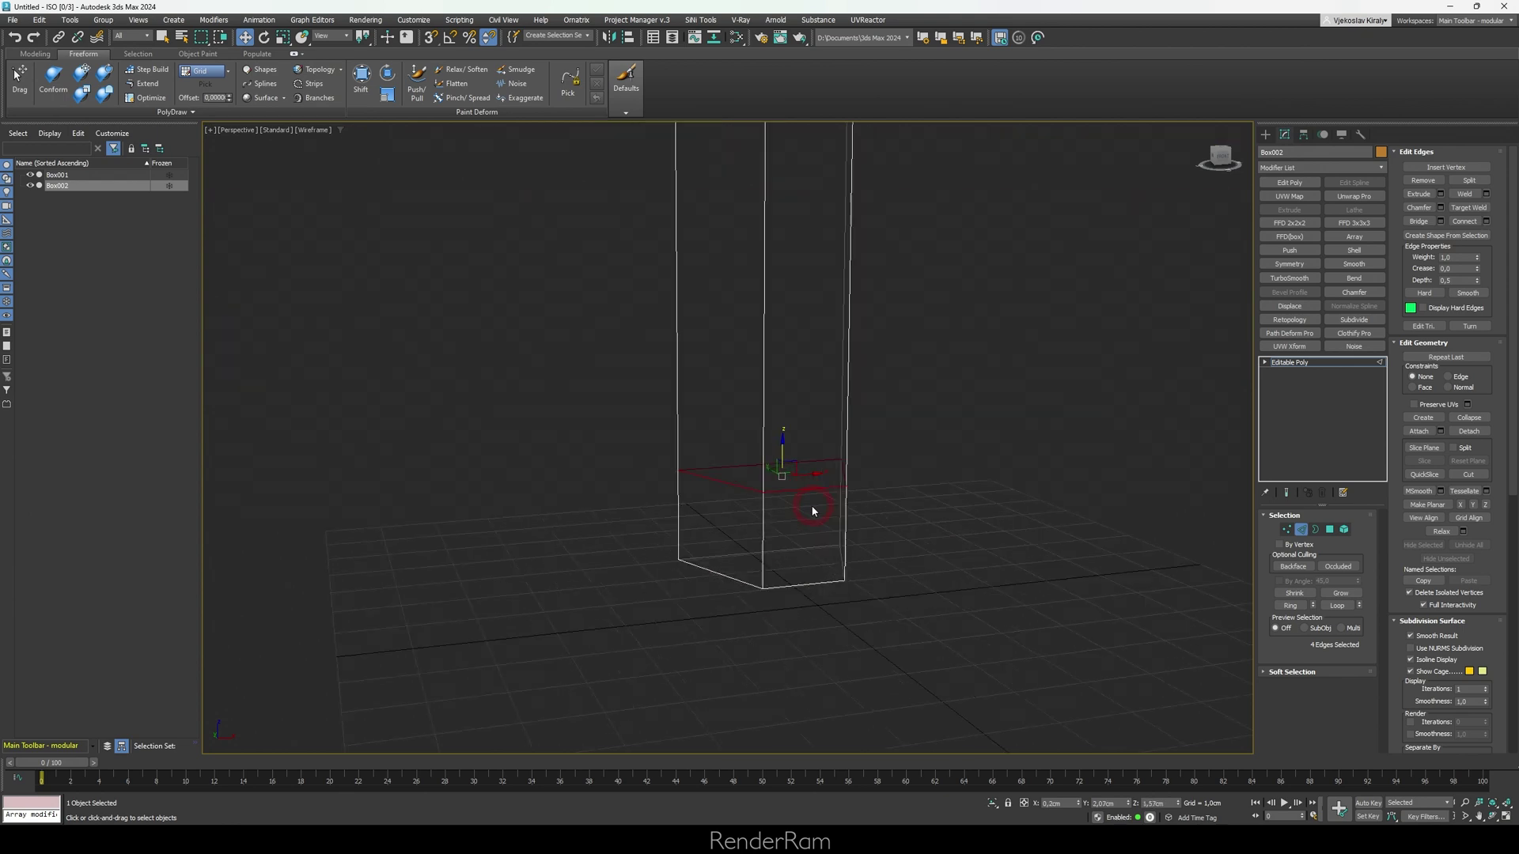
pyautogui.scroll(-5, 799, 434)
pyautogui.keyDown('alt'); pyautogui.moveTo(820, 435); pyautogui.dragTo(794, 476, button='middle'); pyautogui.keyUp('alt')
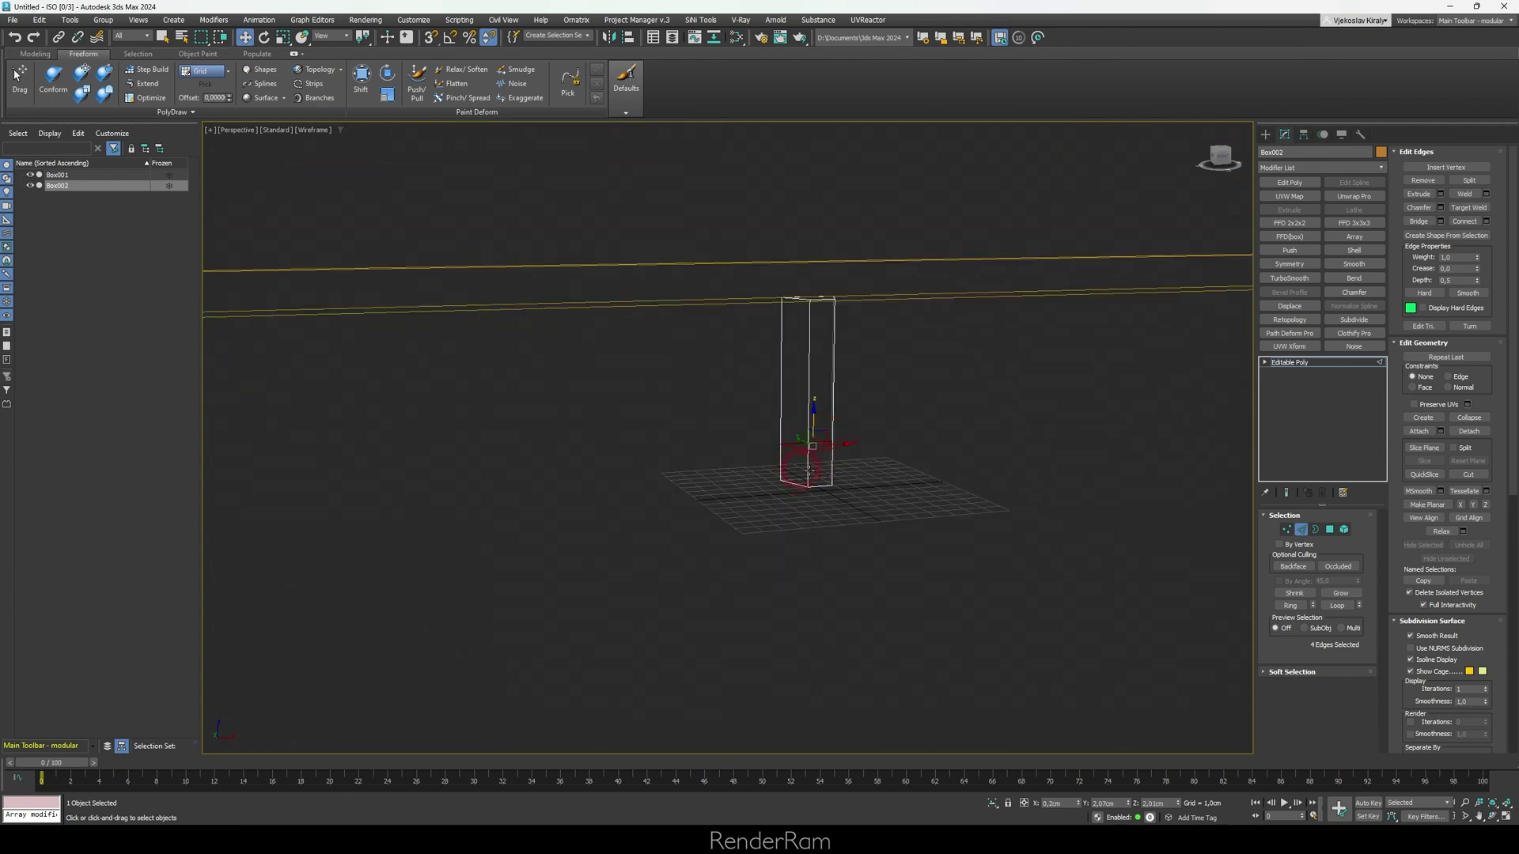
pyautogui.click(1330, 529)
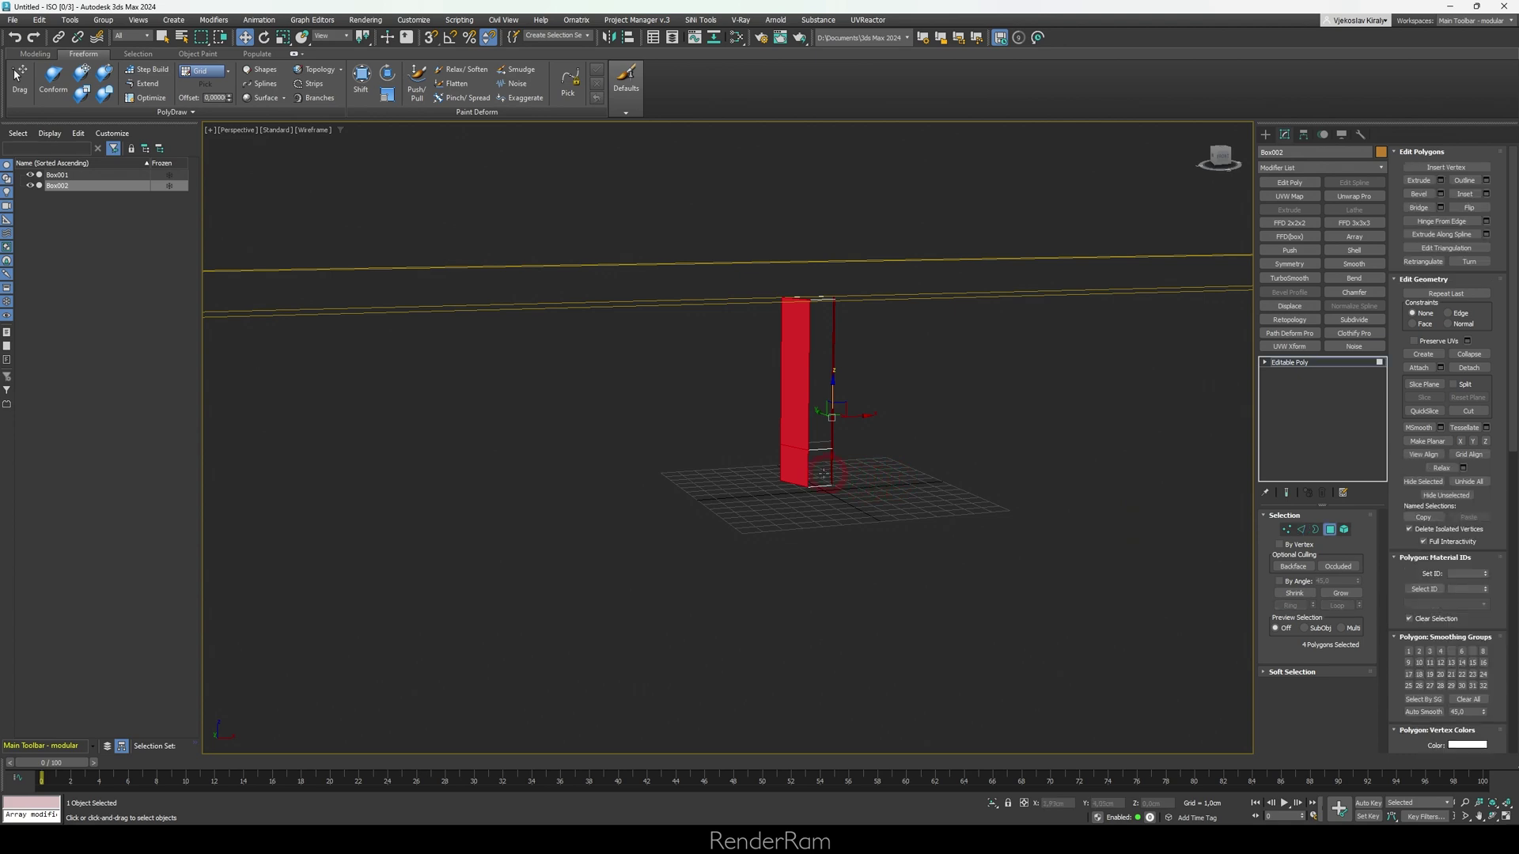
# - Select the two opposite lower side faces of the post
pyautogui.keyDown('alt'); pyautogui.moveTo(880, 478); pyautogui.dragTo(894, 439, button='middle'); pyautogui.keyUp('alt')
pyautogui.click(790, 480)
pyautogui.keyDown('ctrl'); pyautogui.click(827, 475); pyautogui.keyUp('ctrl')
pyautogui.scroll(-3, 798, 459)
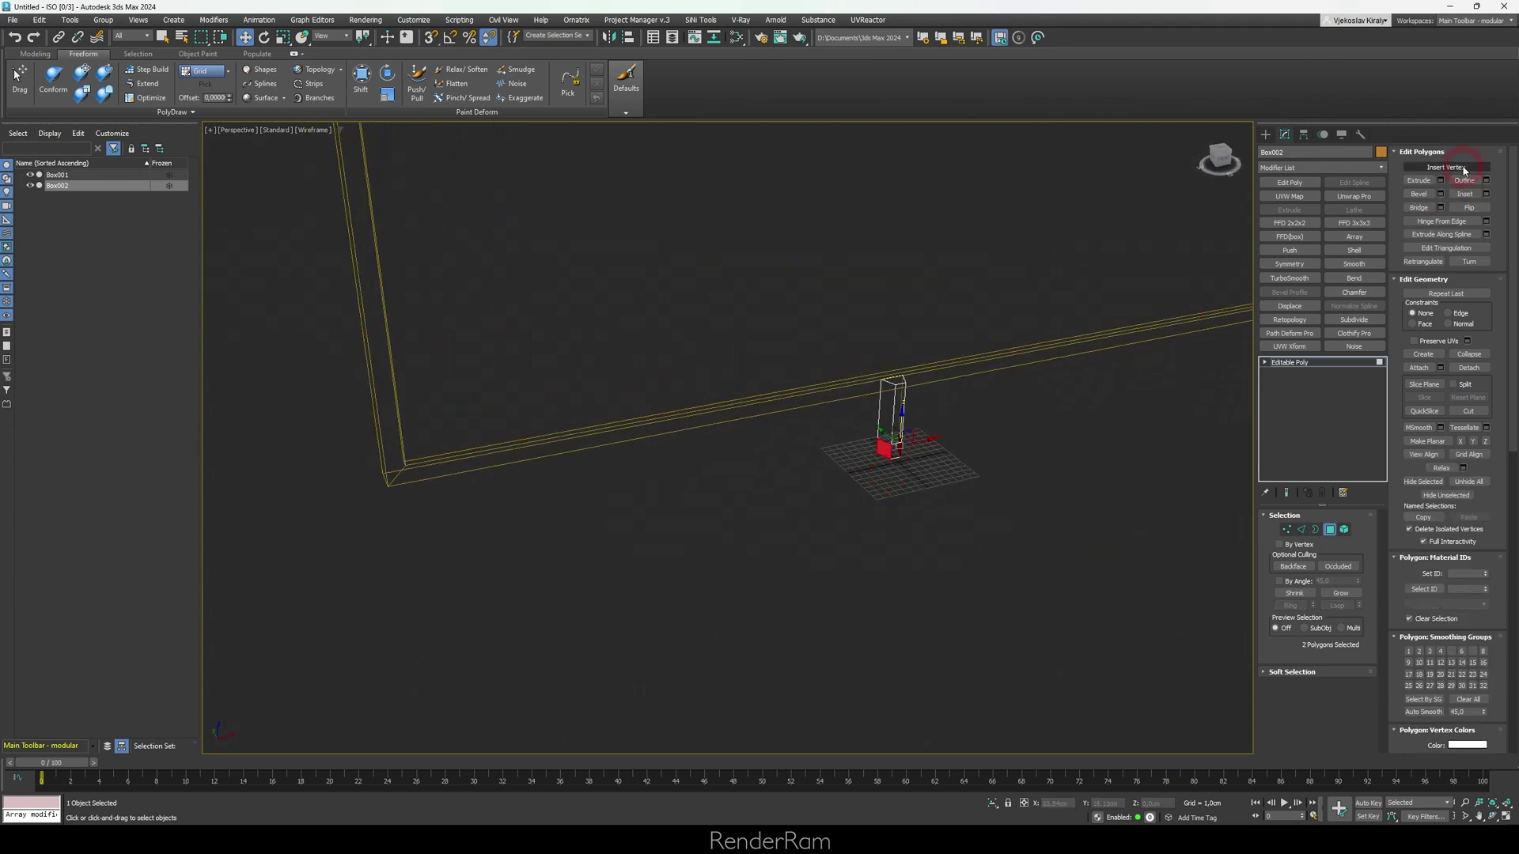
# - Extrude both lower faces 30 cm outward as legs, frame the model and leave Polygon mode
pyautogui.click(1420, 181)
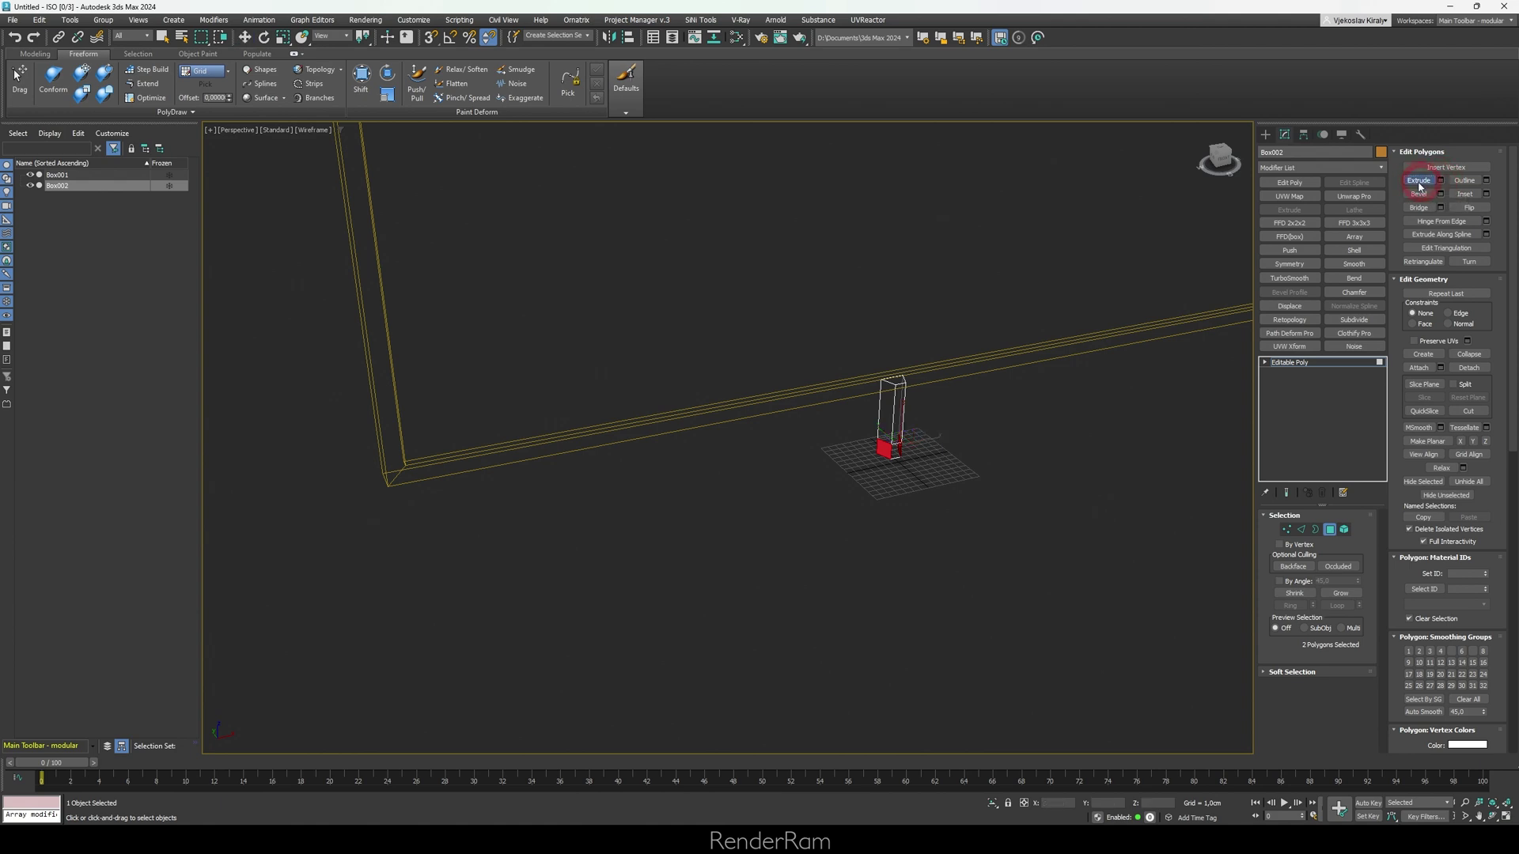
pyautogui.moveTo(886, 340); pyautogui.dragTo(897, 245)
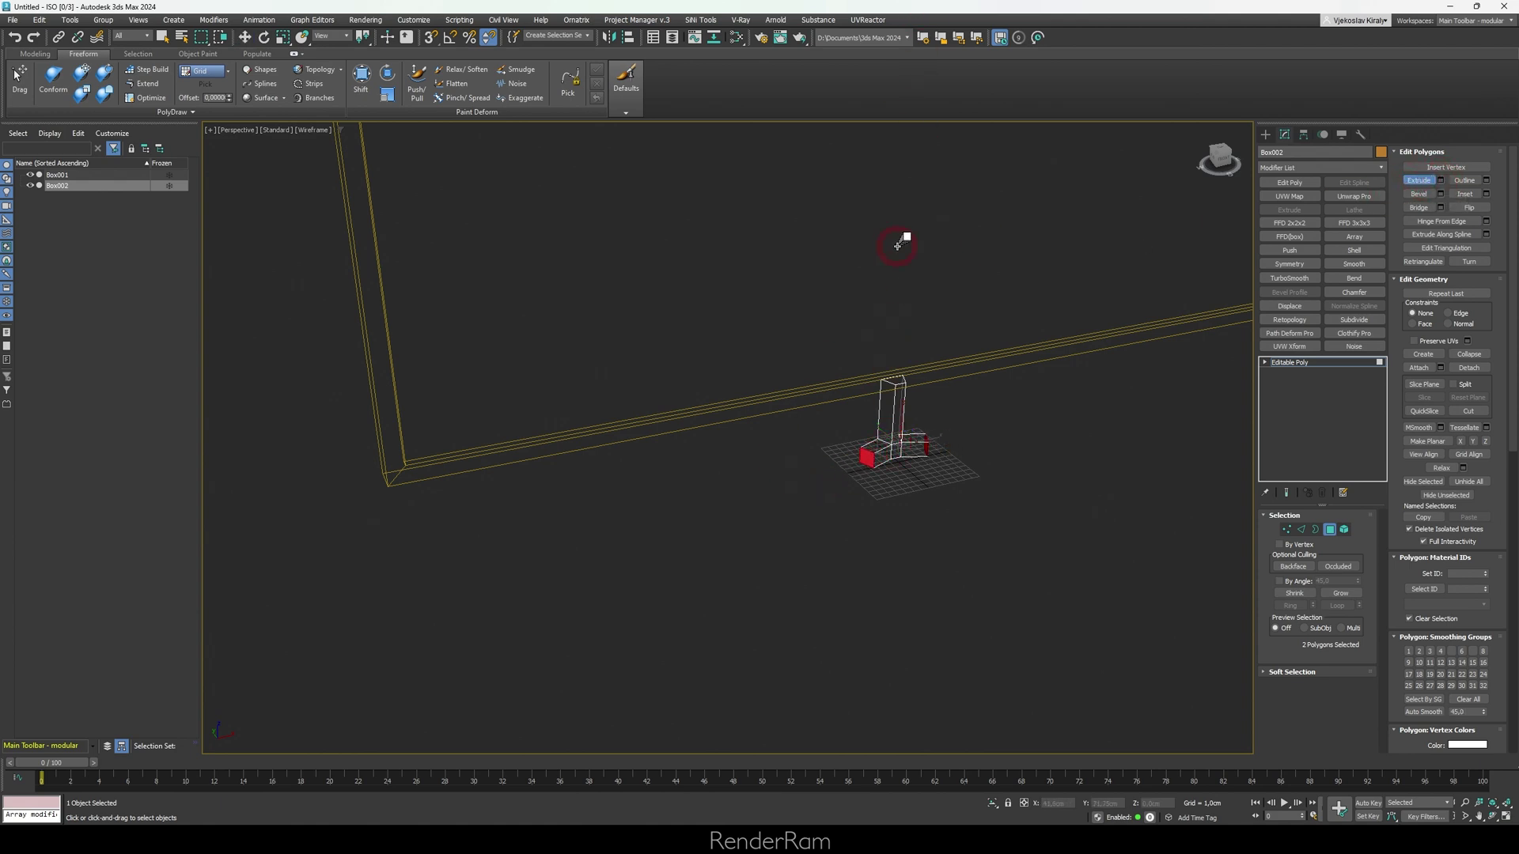
pyautogui.click(1441, 181)
pyautogui.click(707, 273)
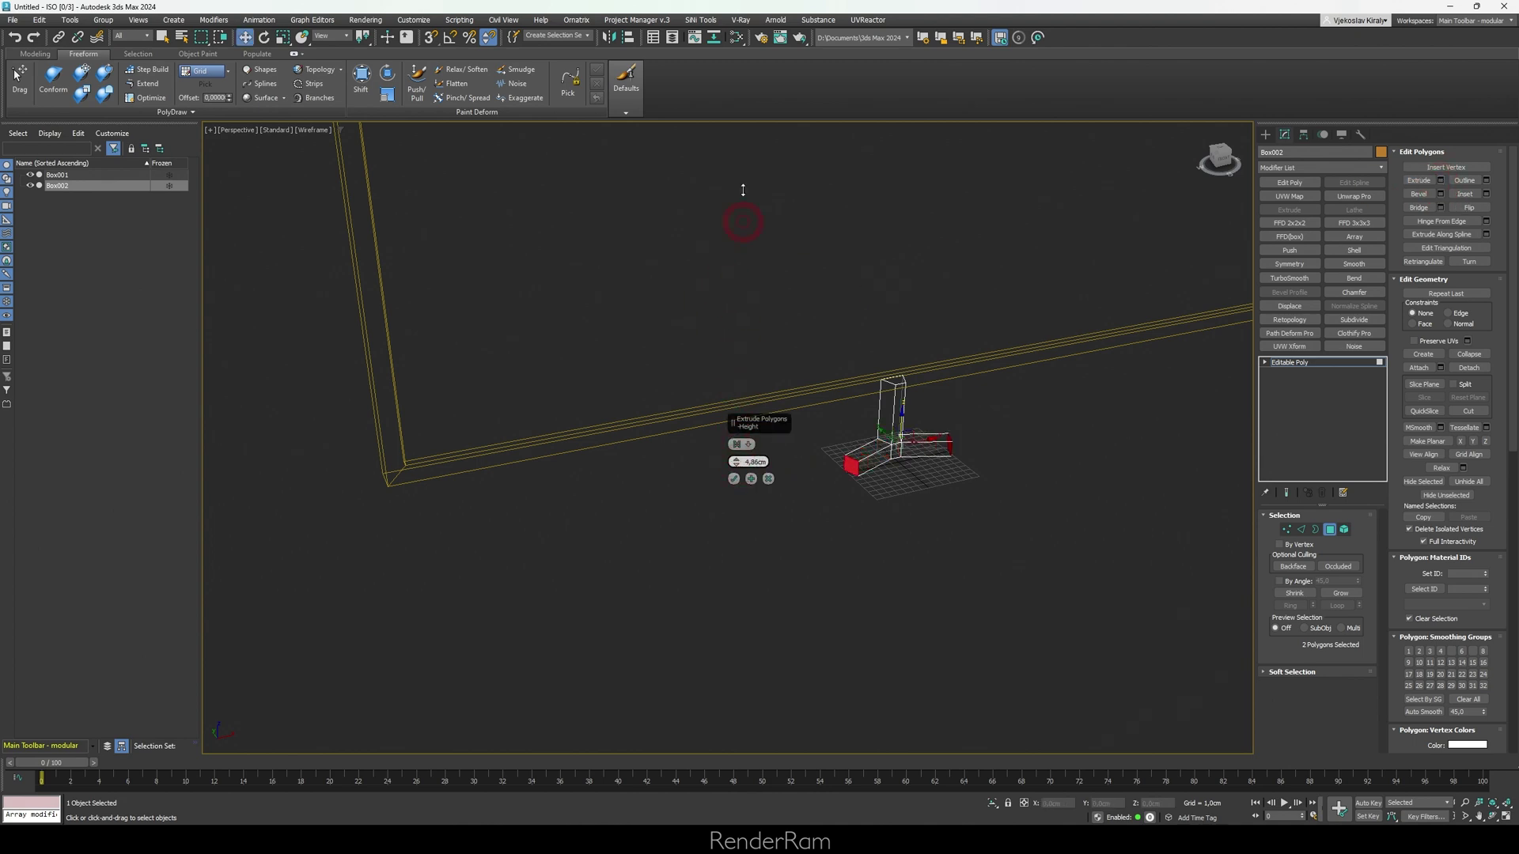
pyautogui.moveTo(742, 190); pyautogui.dragTo(653, 409)
pyautogui.moveTo(727, 123); pyautogui.dragTo(733, 676)
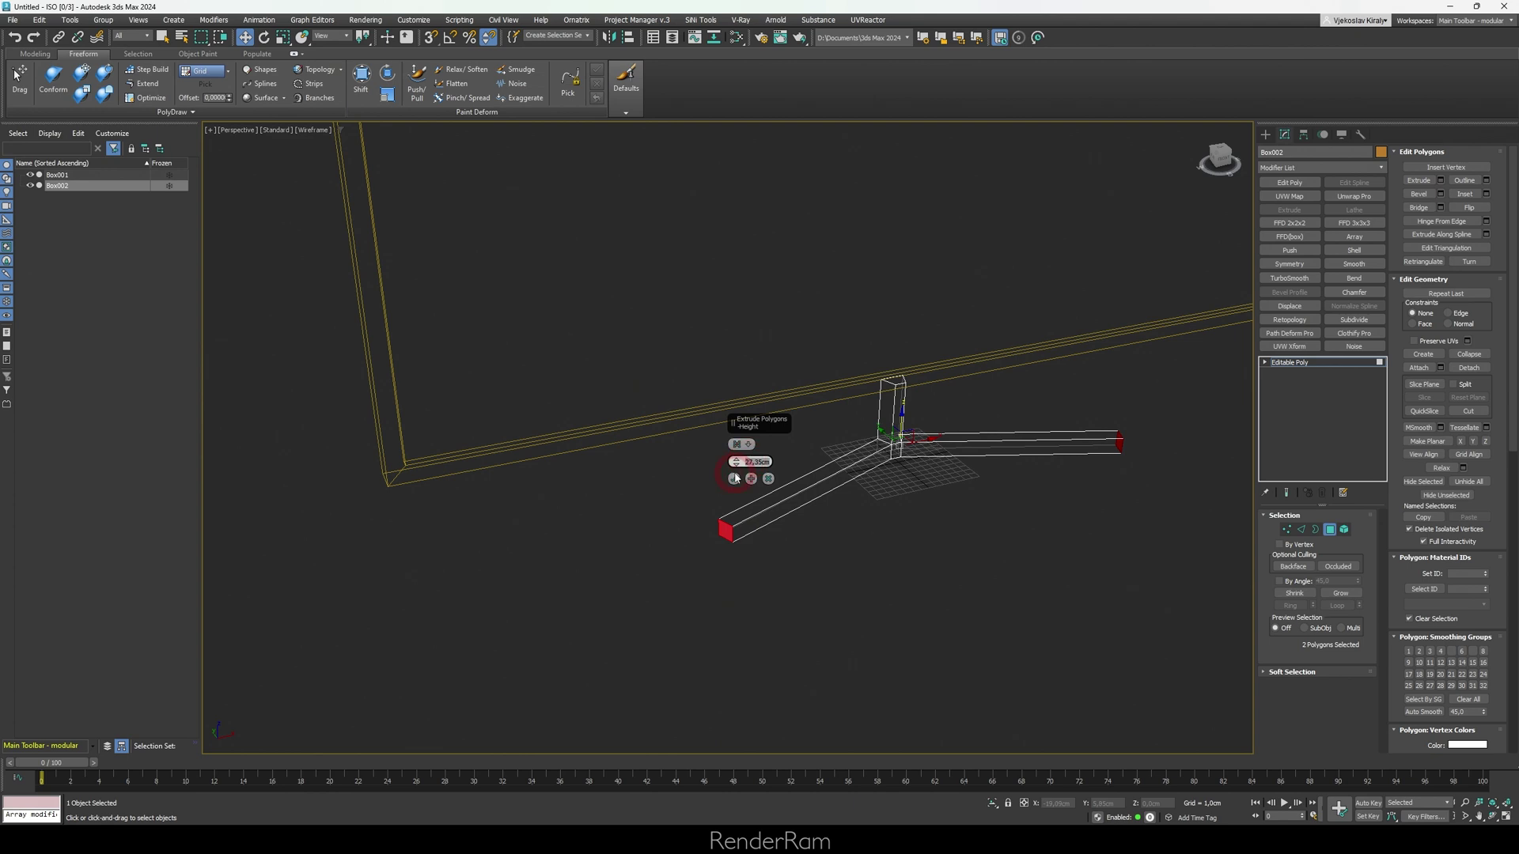
pyautogui.write('30')
pyautogui.press('Return')
pyautogui.click(734, 479)
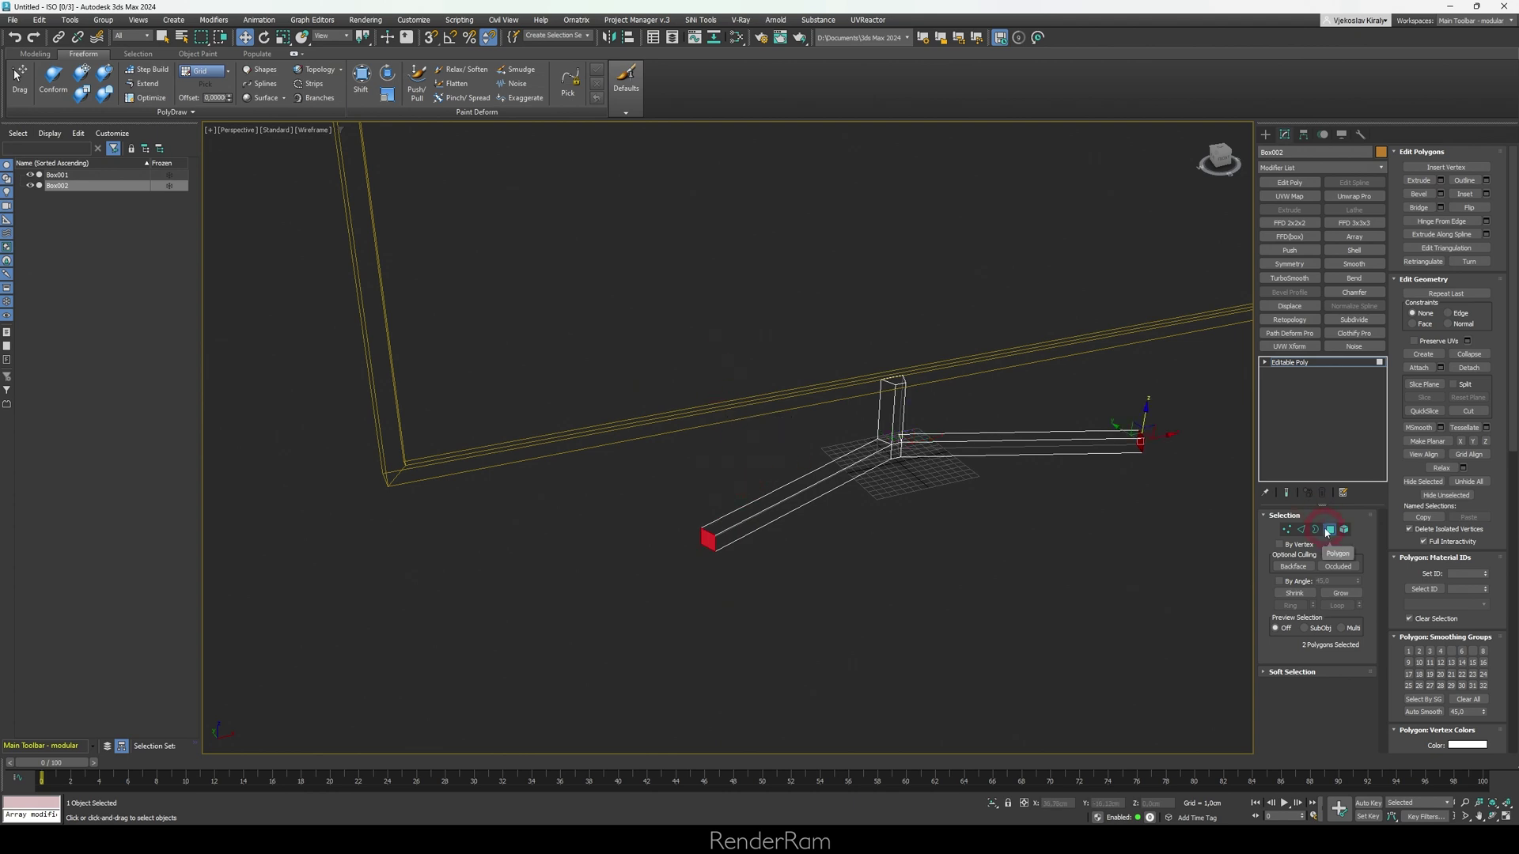
pyautogui.press('z')
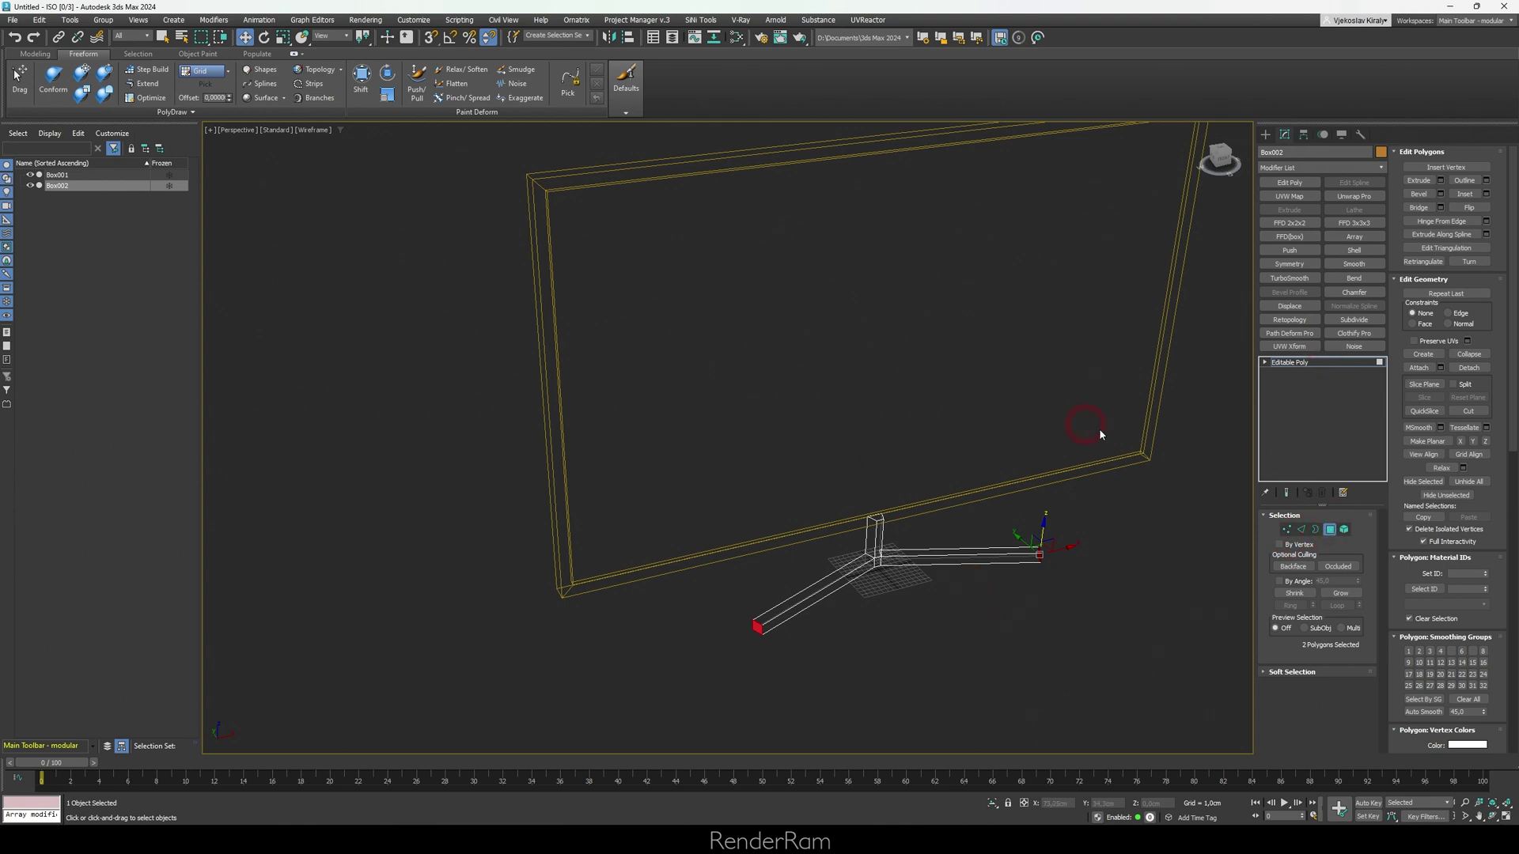
pyautogui.click(1331, 531)
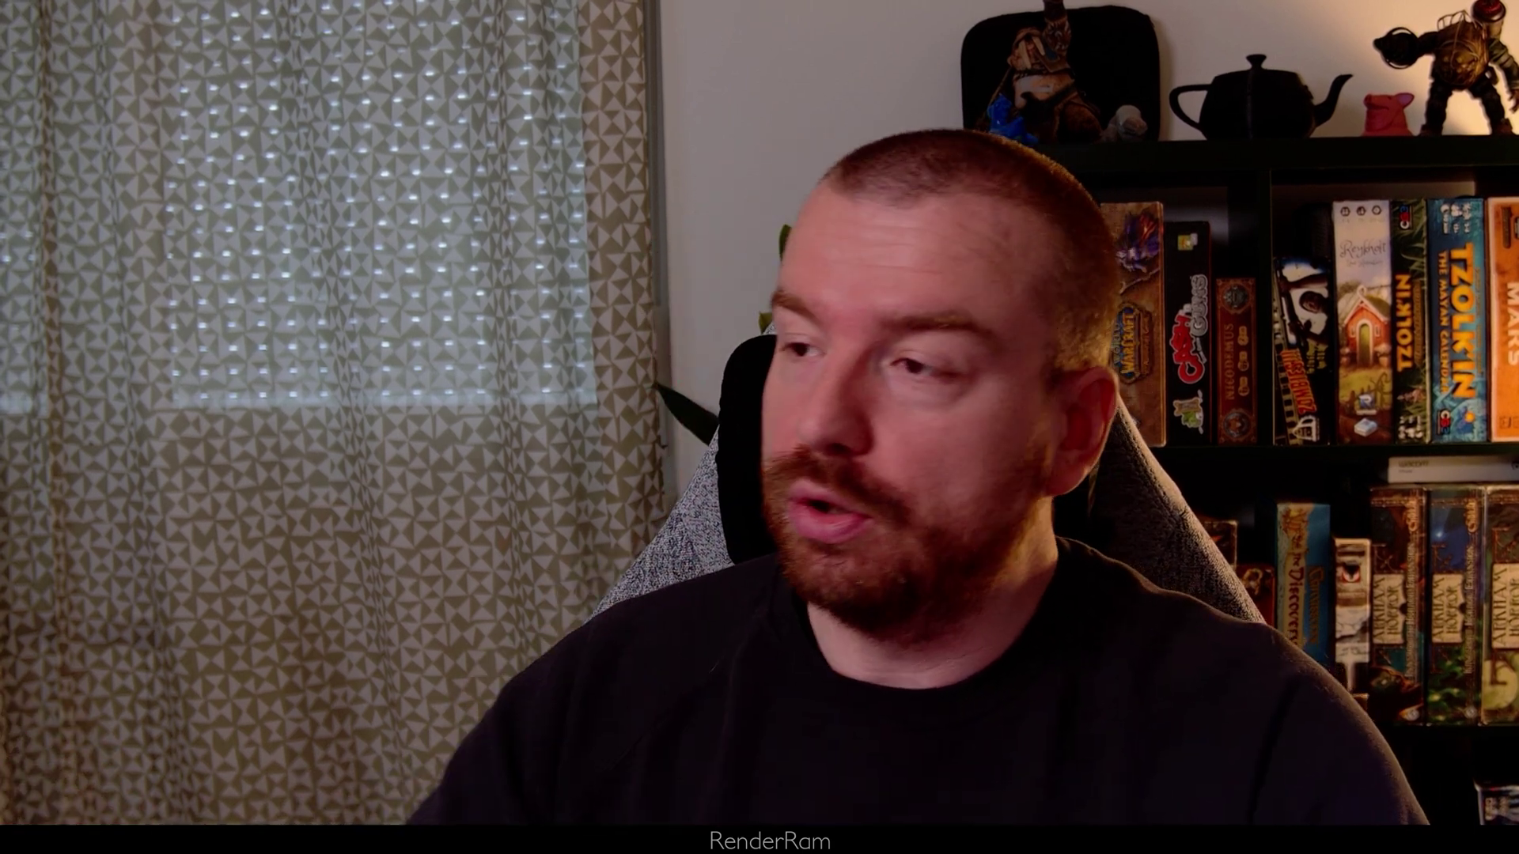
pyautogui.click(909, 119)
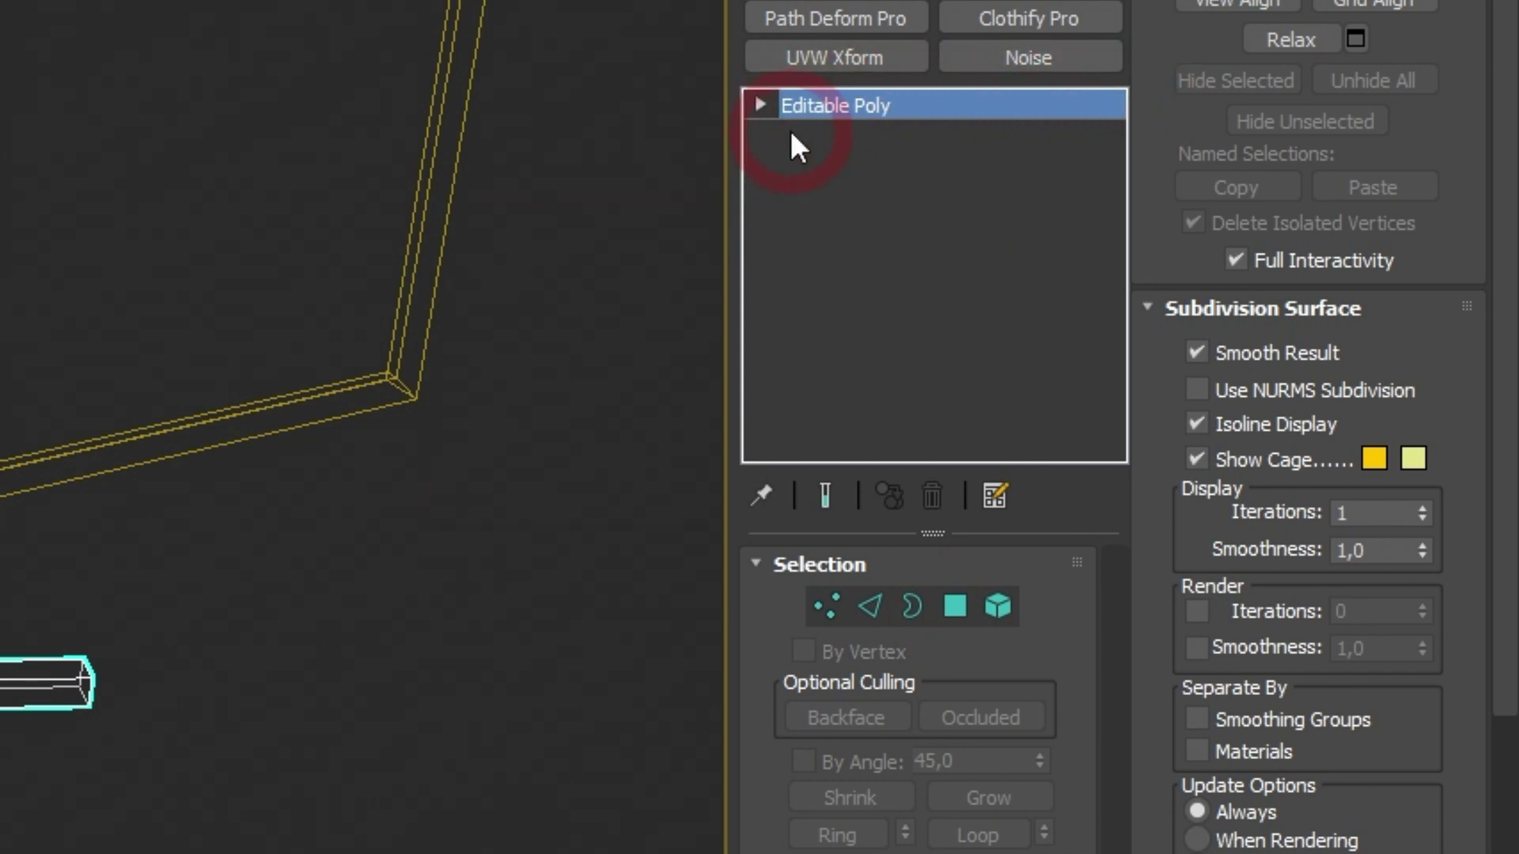
# - Look over the shaded orange stand from the side and select Box002
pyautogui.click(955, 605)
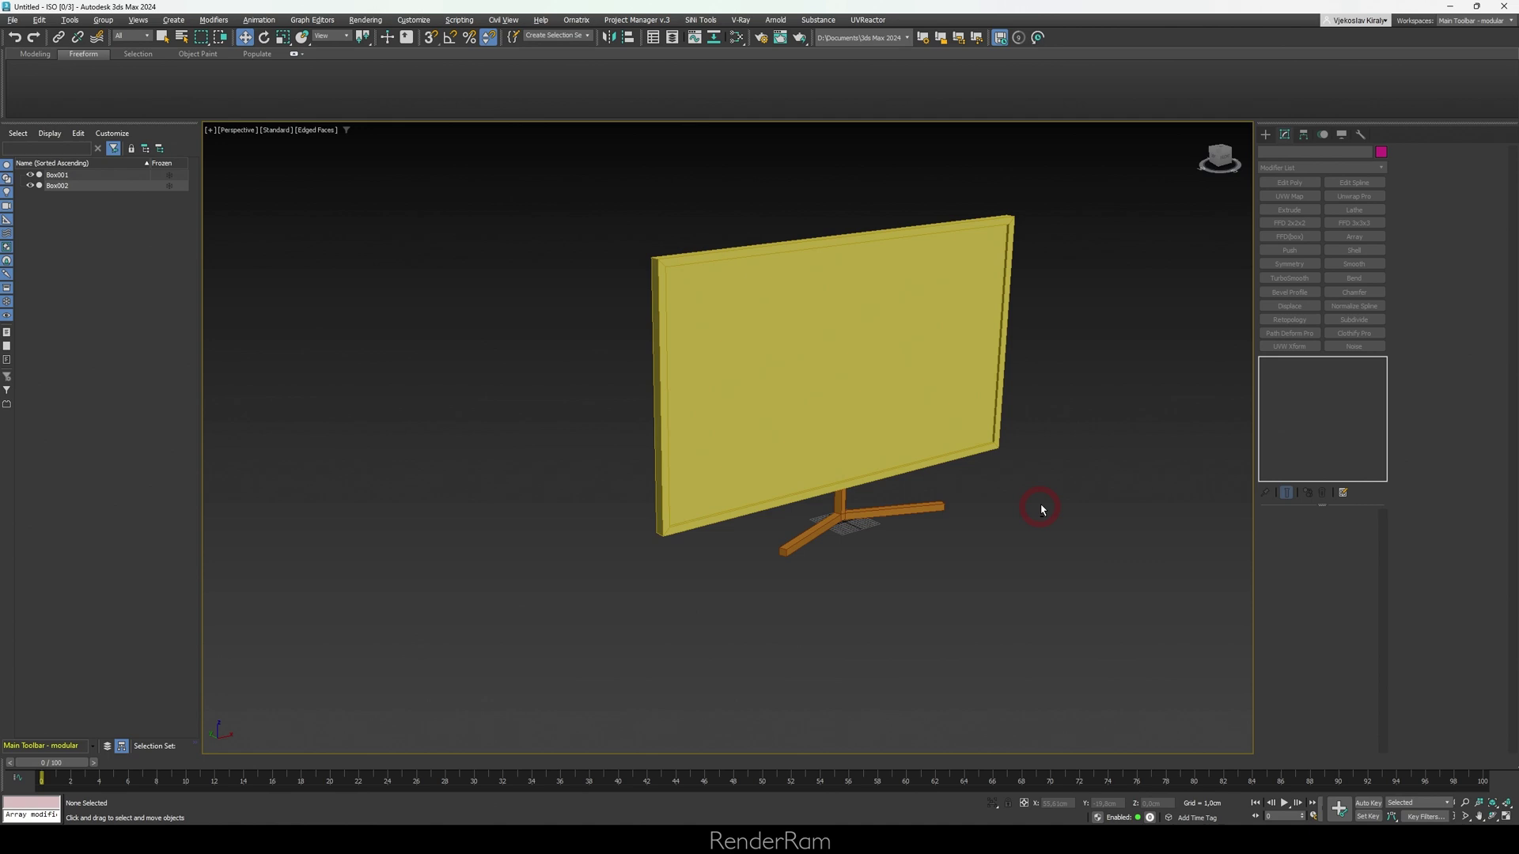
pyautogui.moveTo(1041, 510)
pyautogui.keyDown('alt'); pyautogui.mouseDown(button='middle')
pyautogui.moveTo(1115, 491)
pyautogui.moveTo(1057, 498)
pyautogui.mouseUp(button='middle'); pyautogui.keyUp('alt')
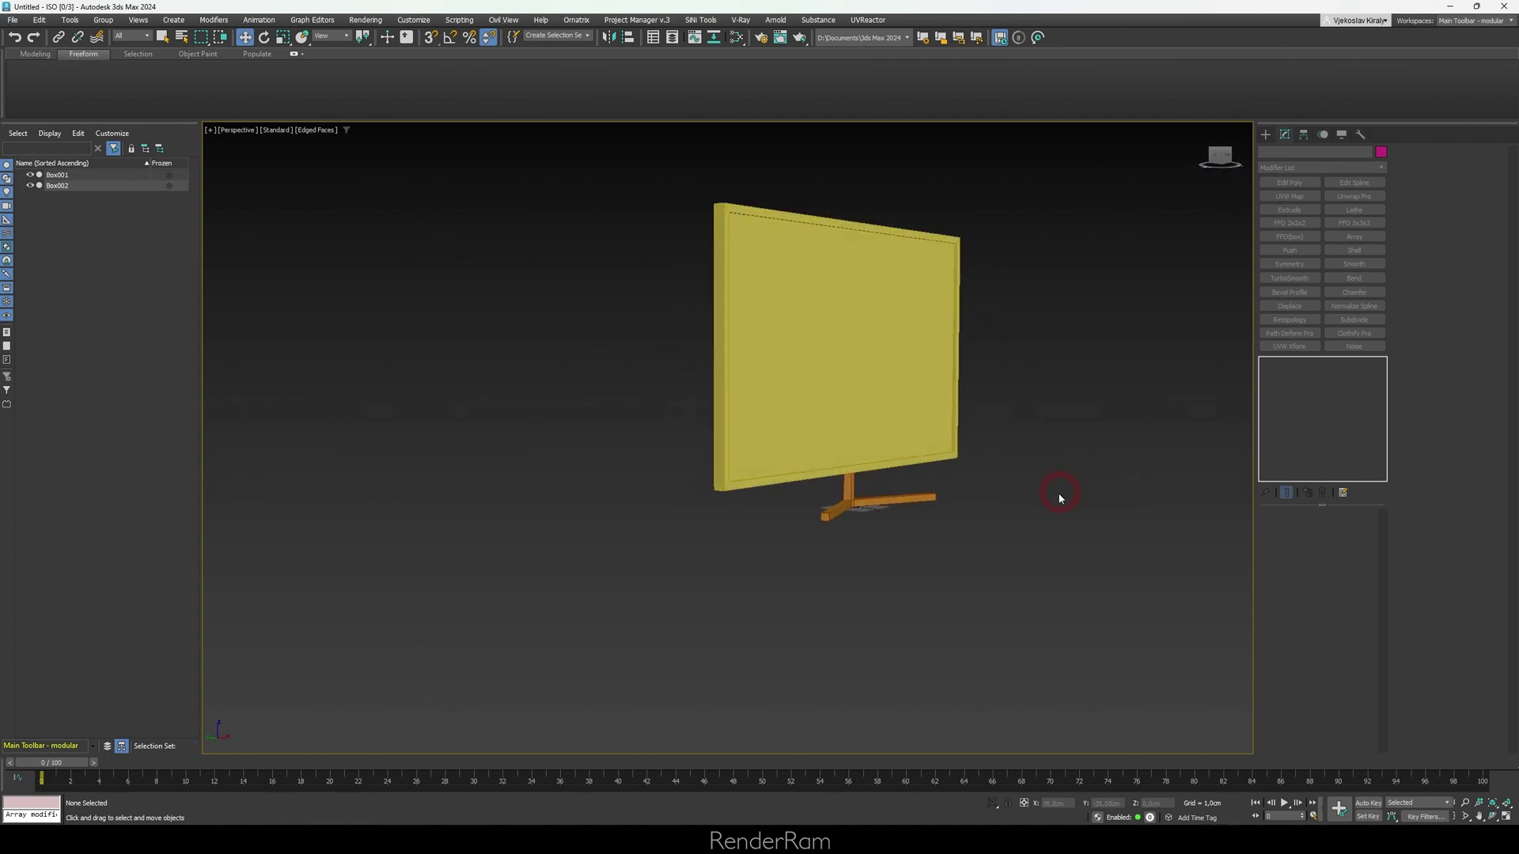
pyautogui.scroll(3, 939, 502)
pyautogui.moveTo(939, 501)
pyautogui.keyDown('alt'); pyautogui.mouseDown(button='middle')
pyautogui.moveTo(909, 484)
pyautogui.moveTo(924, 485)
pyautogui.mouseUp(button='middle'); pyautogui.keyUp('alt')
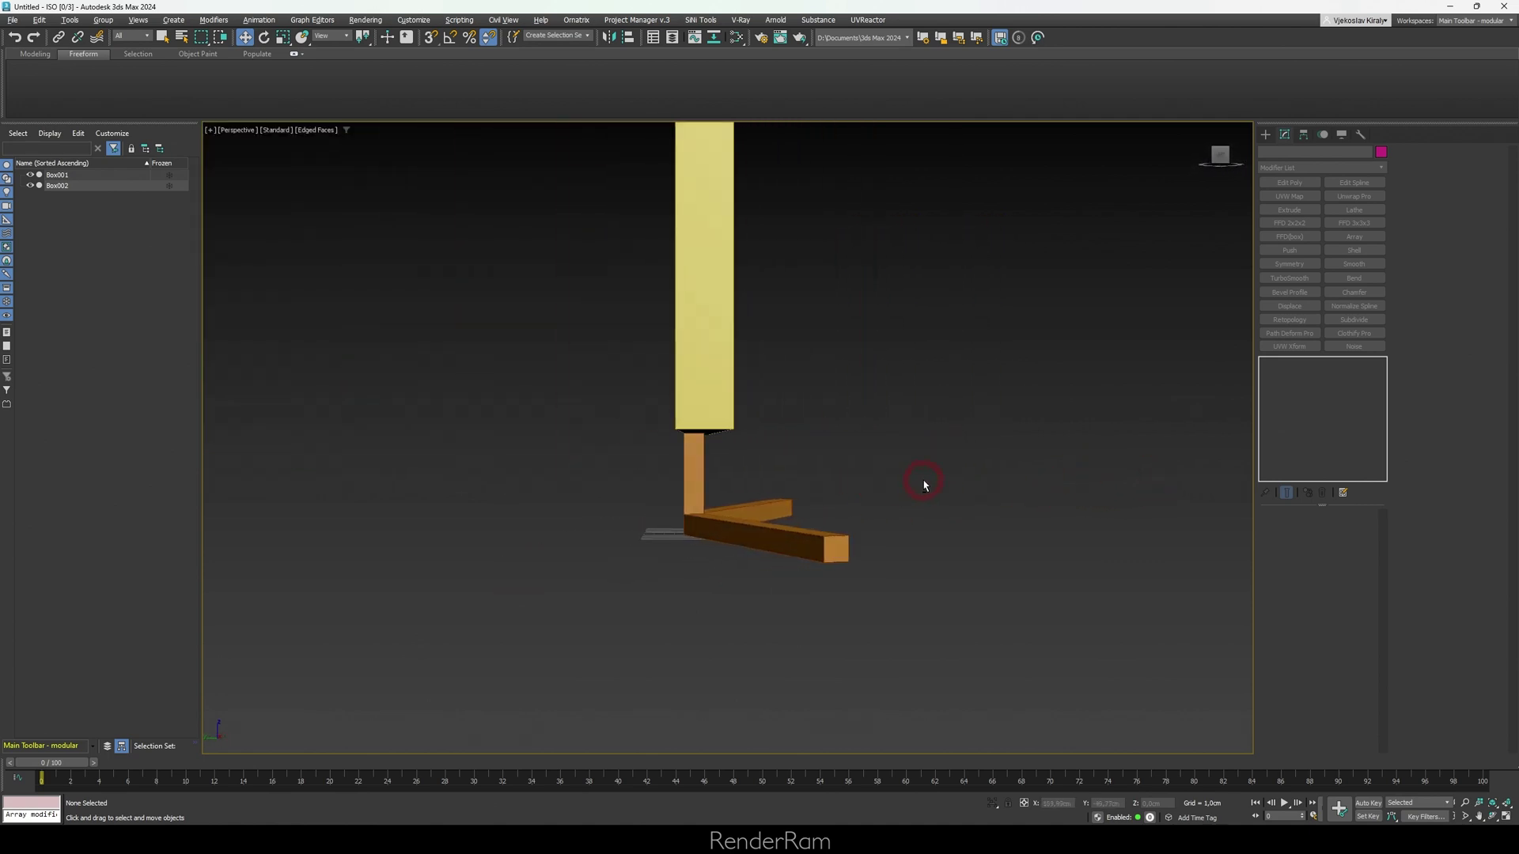
pyautogui.keyDown('alt'); pyautogui.moveTo(732, 530); pyautogui.dragTo(742, 520, button='middle'); pyautogui.keyUp('alt')
pyautogui.scroll(-3, 734, 527)
pyautogui.scroll(4, 742, 519)
pyautogui.click(714, 497)
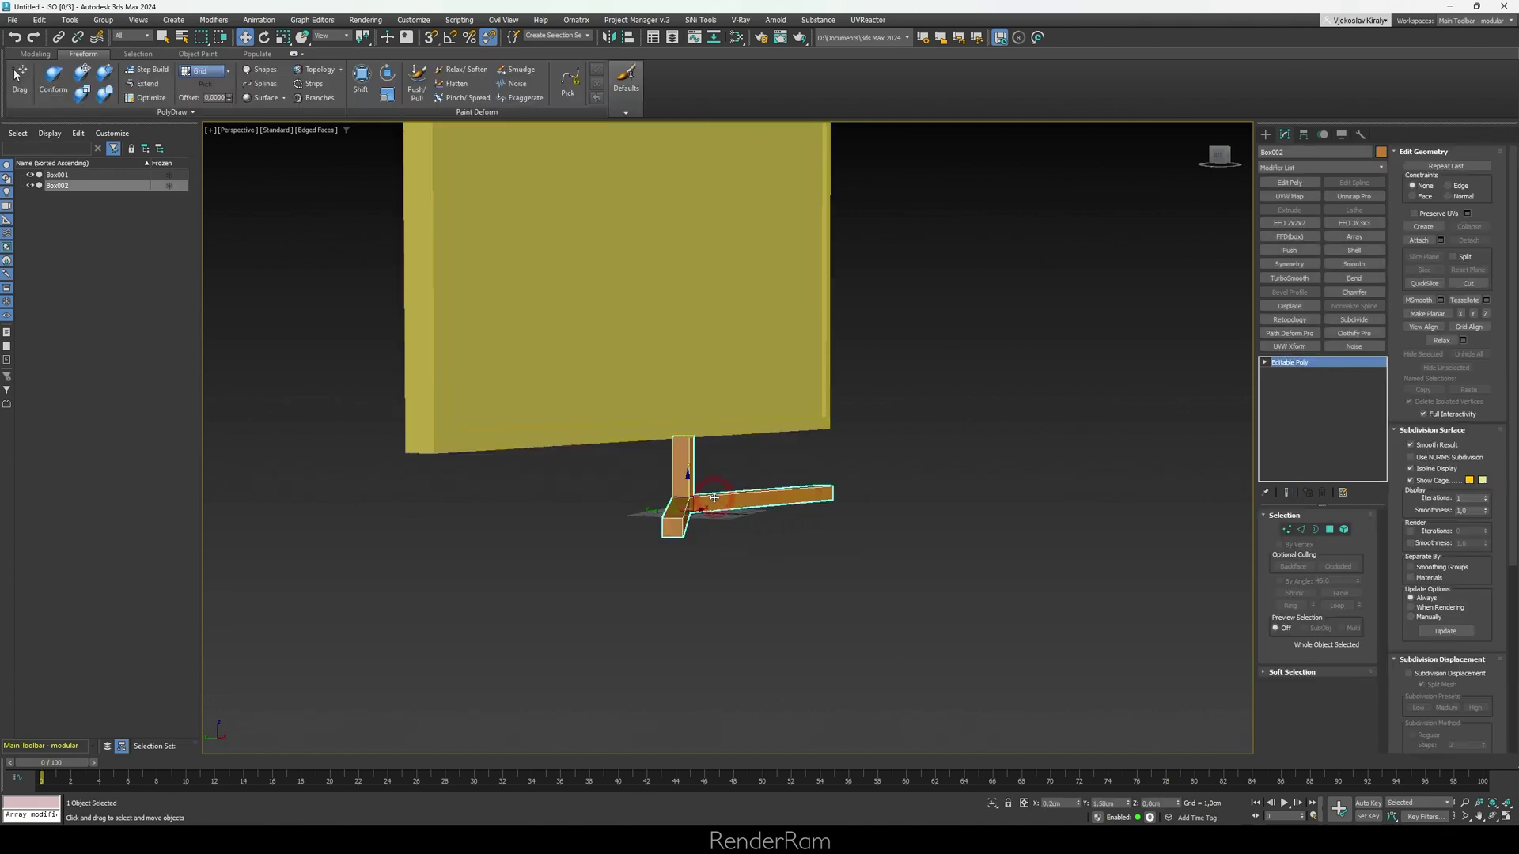
# - Move one leg's end vertices sideways so the legs splay into a V, then deselect
pyautogui.click(1286, 530)
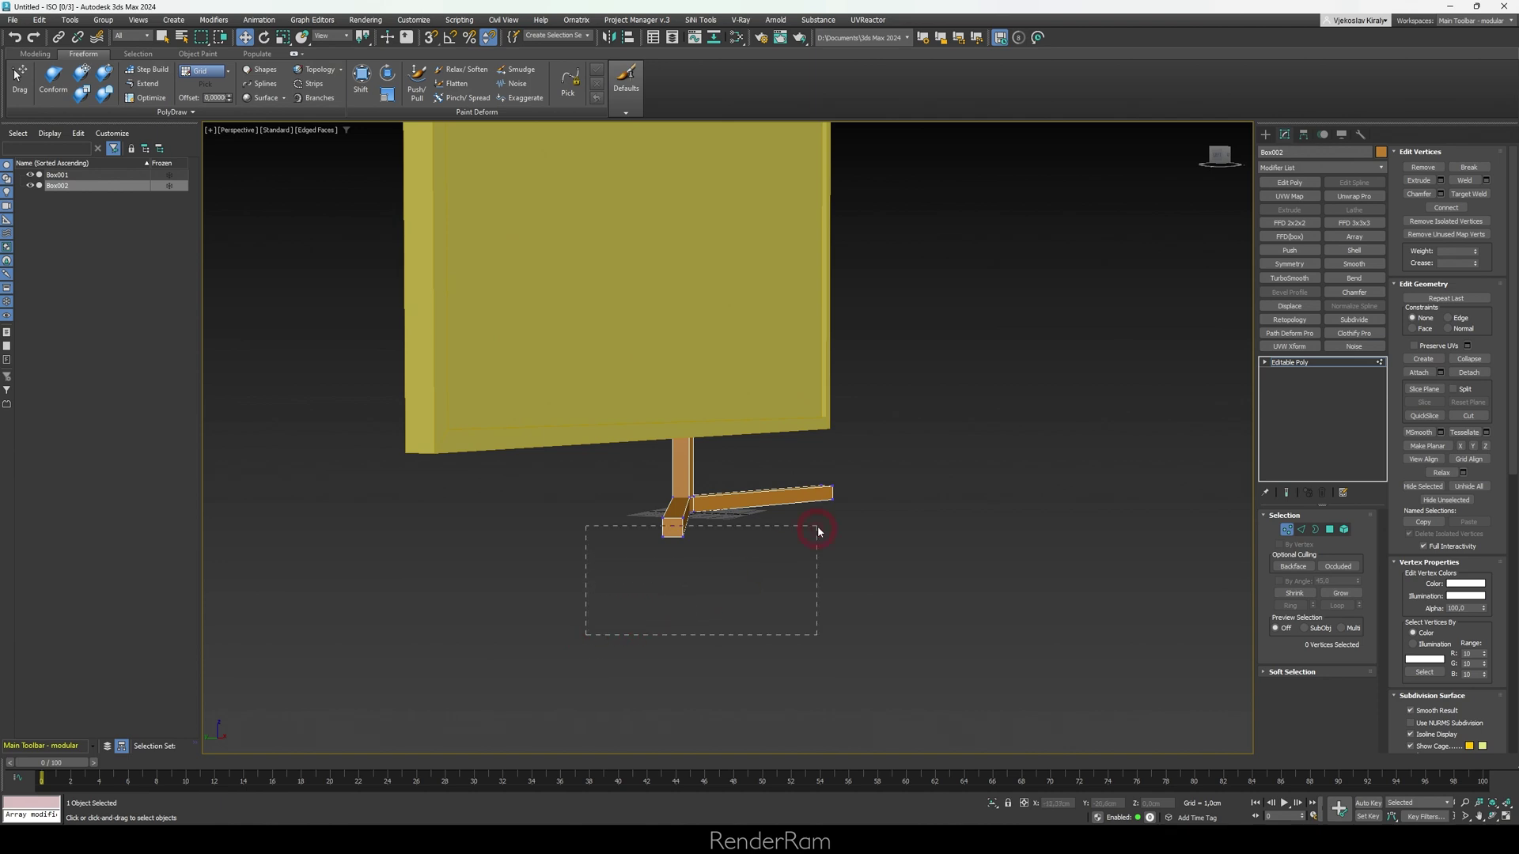
pyautogui.keyDown('alt'); pyautogui.moveTo(874, 472); pyautogui.dragTo(776, 504, button='middle'); pyautogui.keyUp('alt')
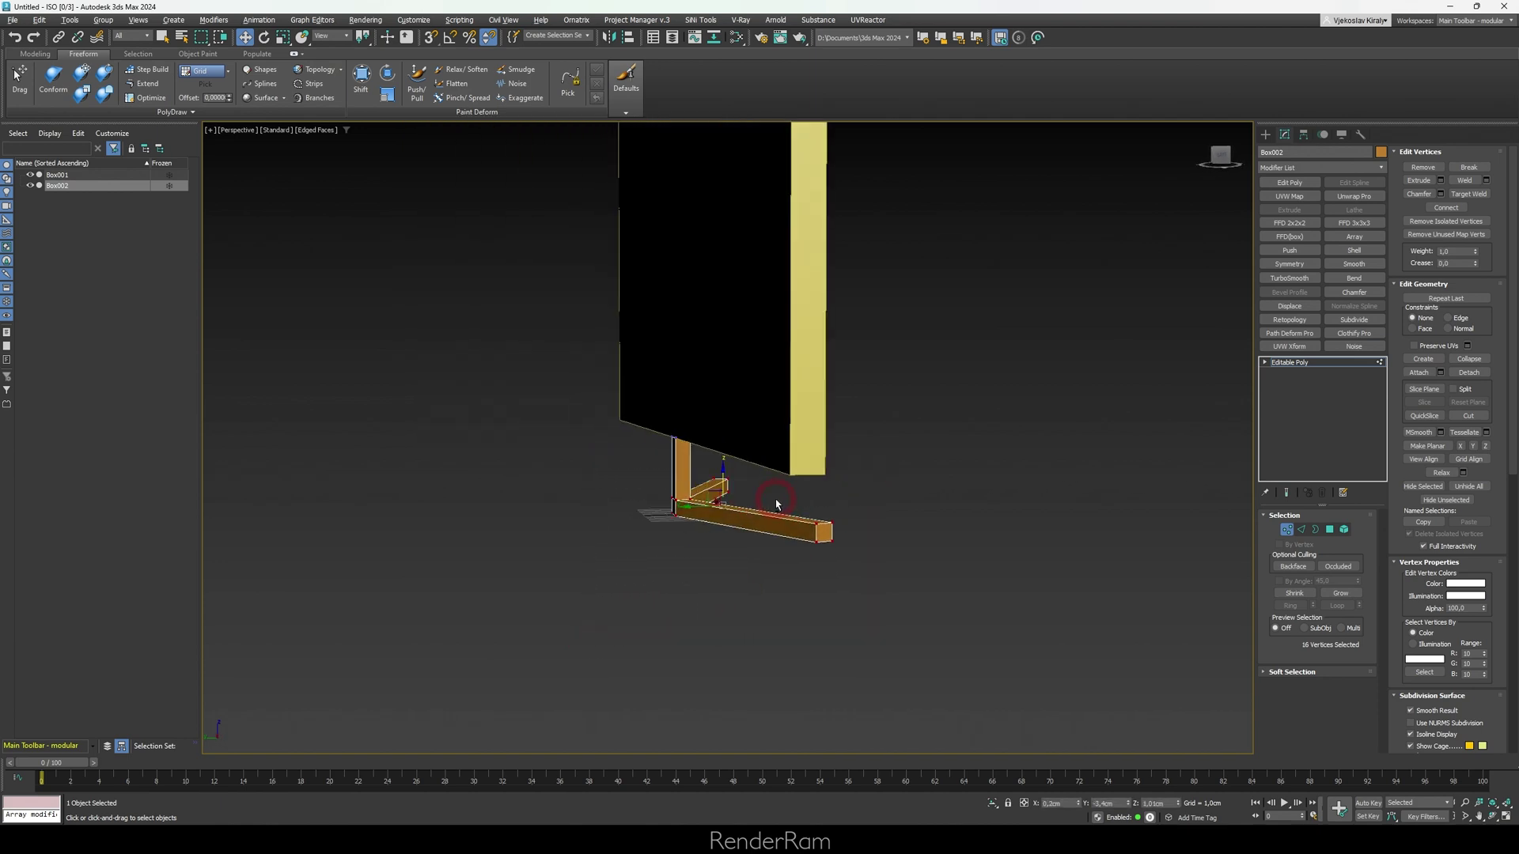
pyautogui.moveTo(699, 506); pyautogui.dragTo(644, 509)
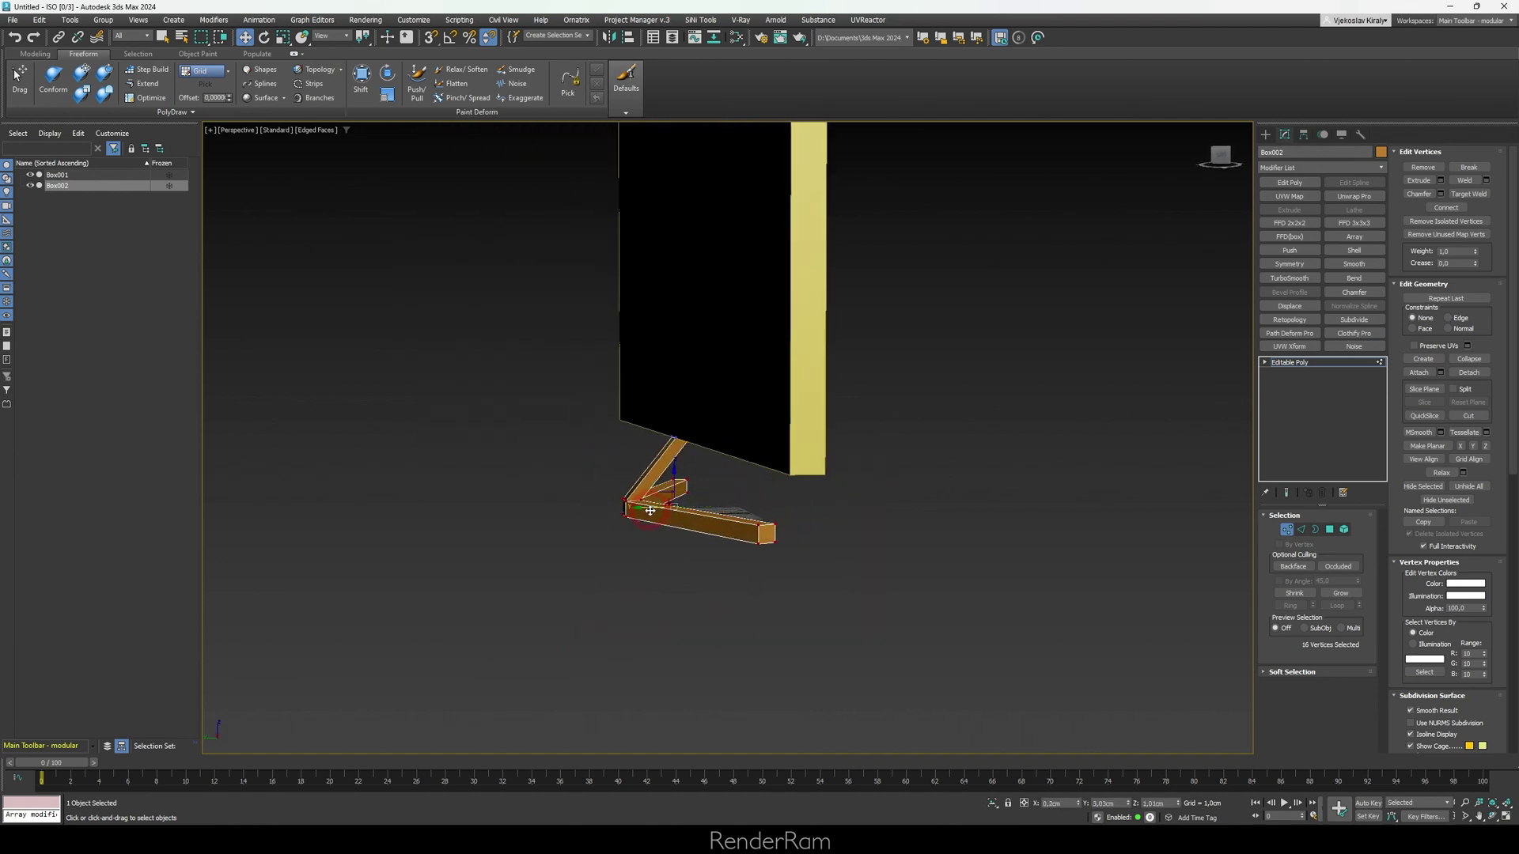
pyautogui.keyDown('alt'); pyautogui.moveTo(644, 508); pyautogui.dragTo(838, 510, button='middle'); pyautogui.keyUp('alt')
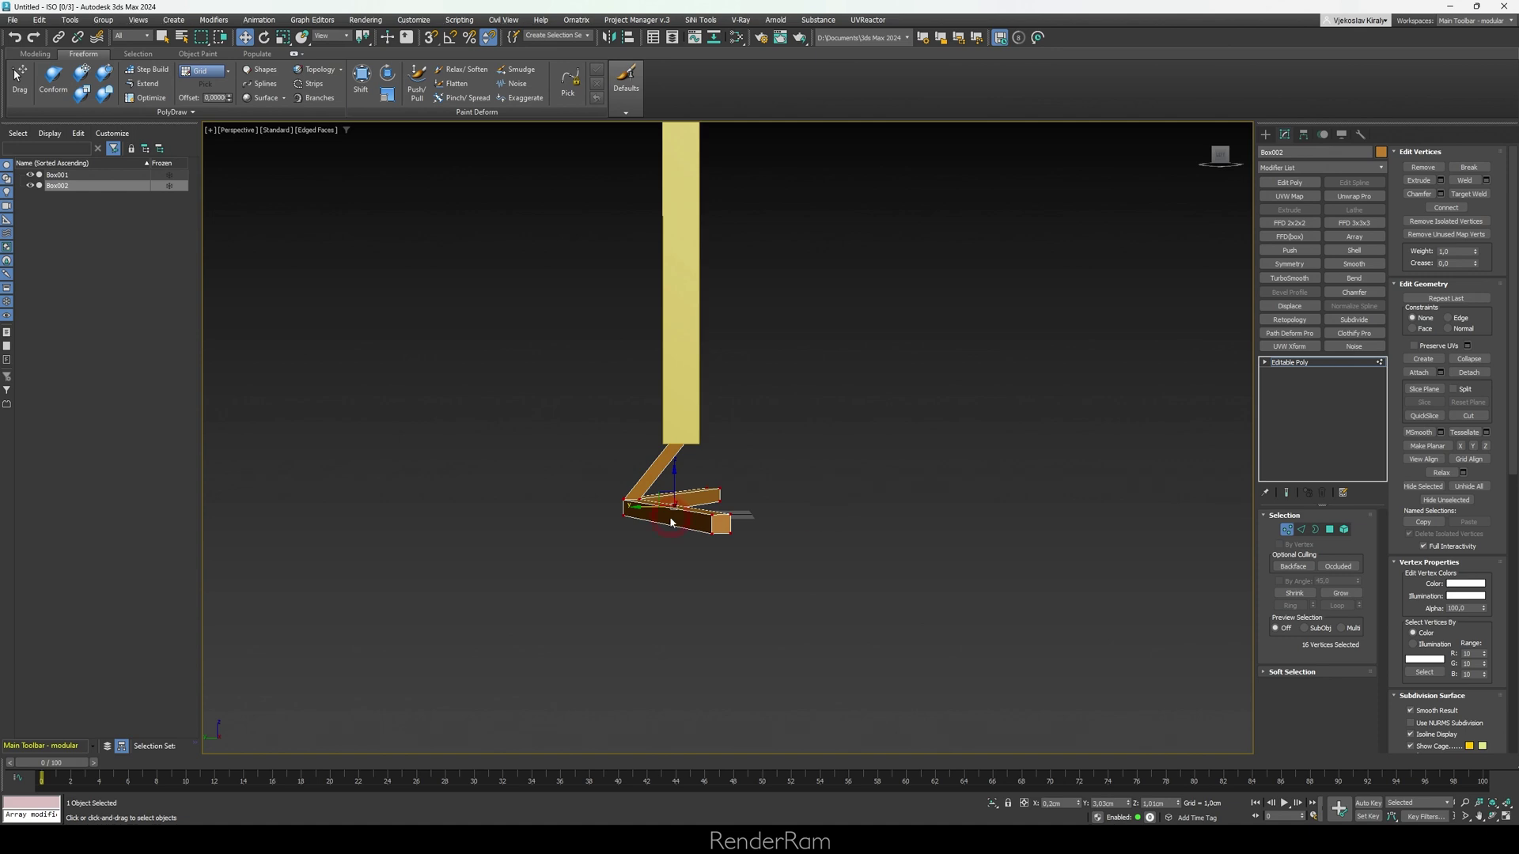
pyautogui.moveTo(652, 507); pyautogui.dragTo(658, 507)
pyautogui.click(1287, 528)
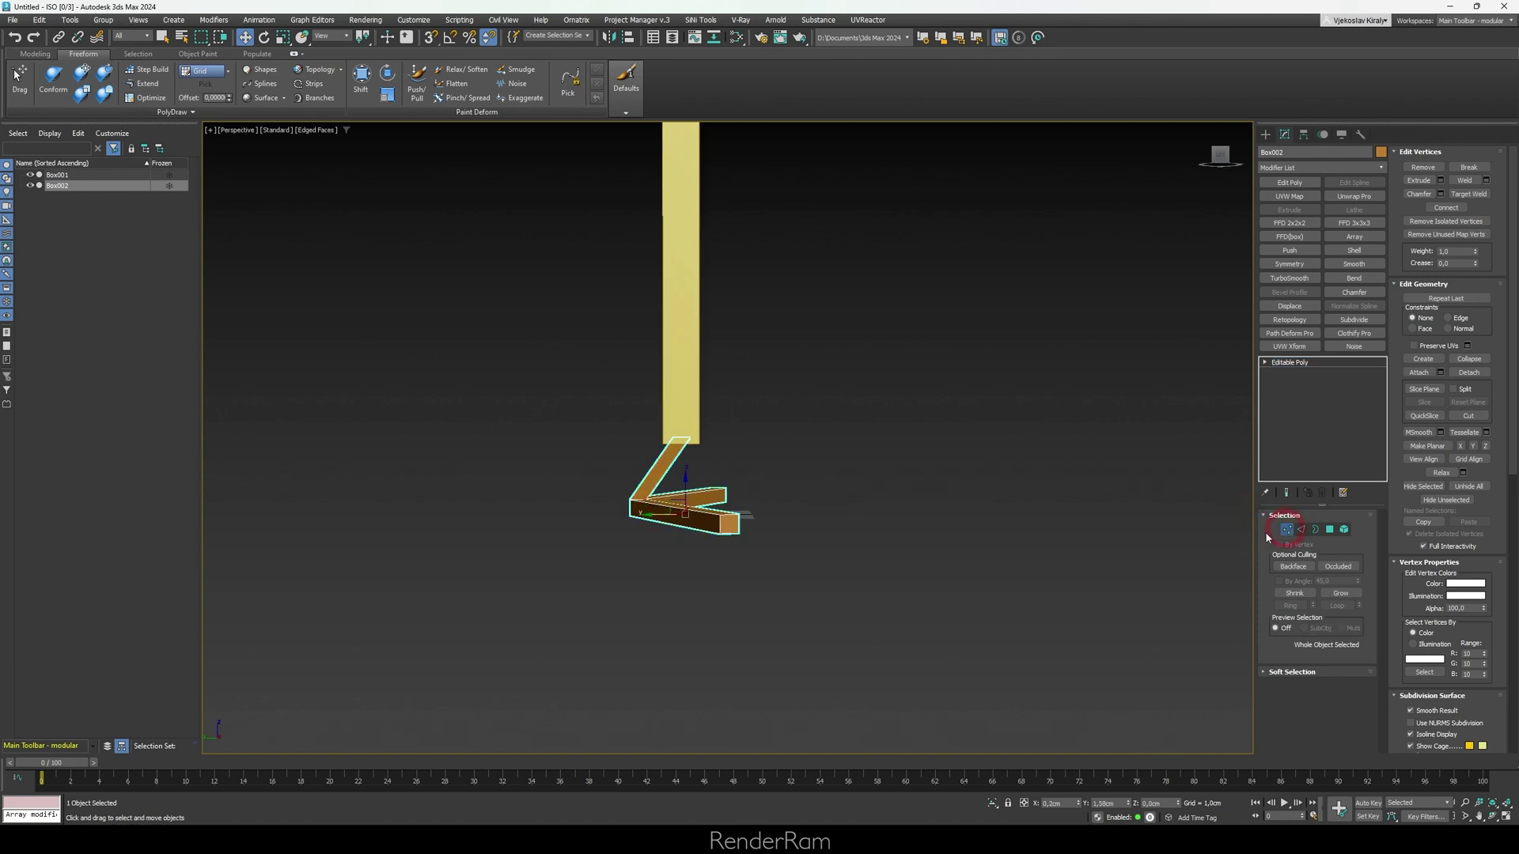
pyautogui.click(762, 518)
pyautogui.keyDown('alt'); pyautogui.moveTo(763, 518); pyautogui.dragTo(695, 510, button='middle'); pyautogui.keyUp('alt')
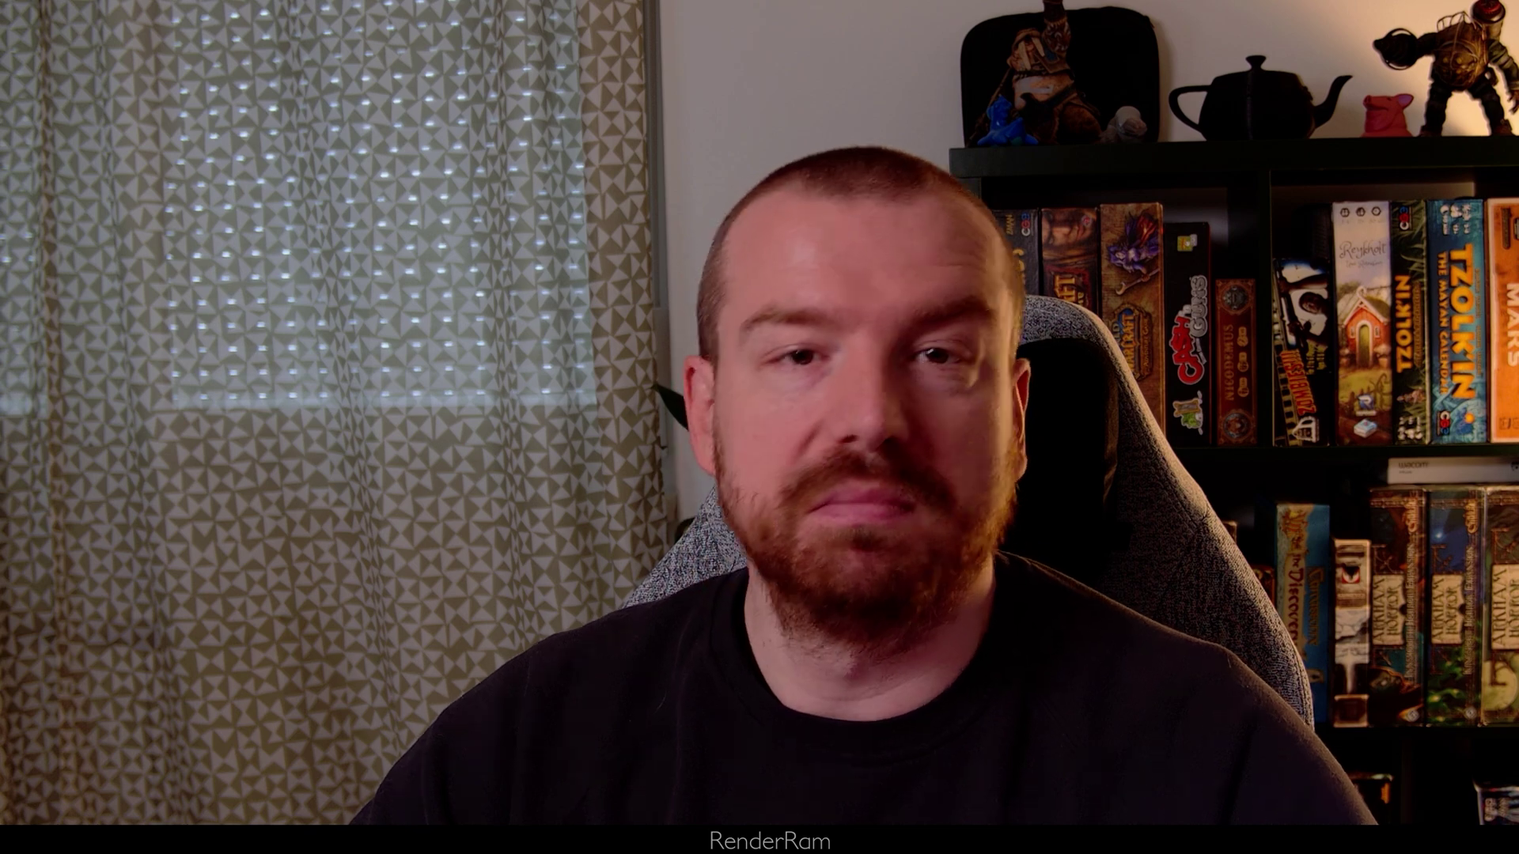